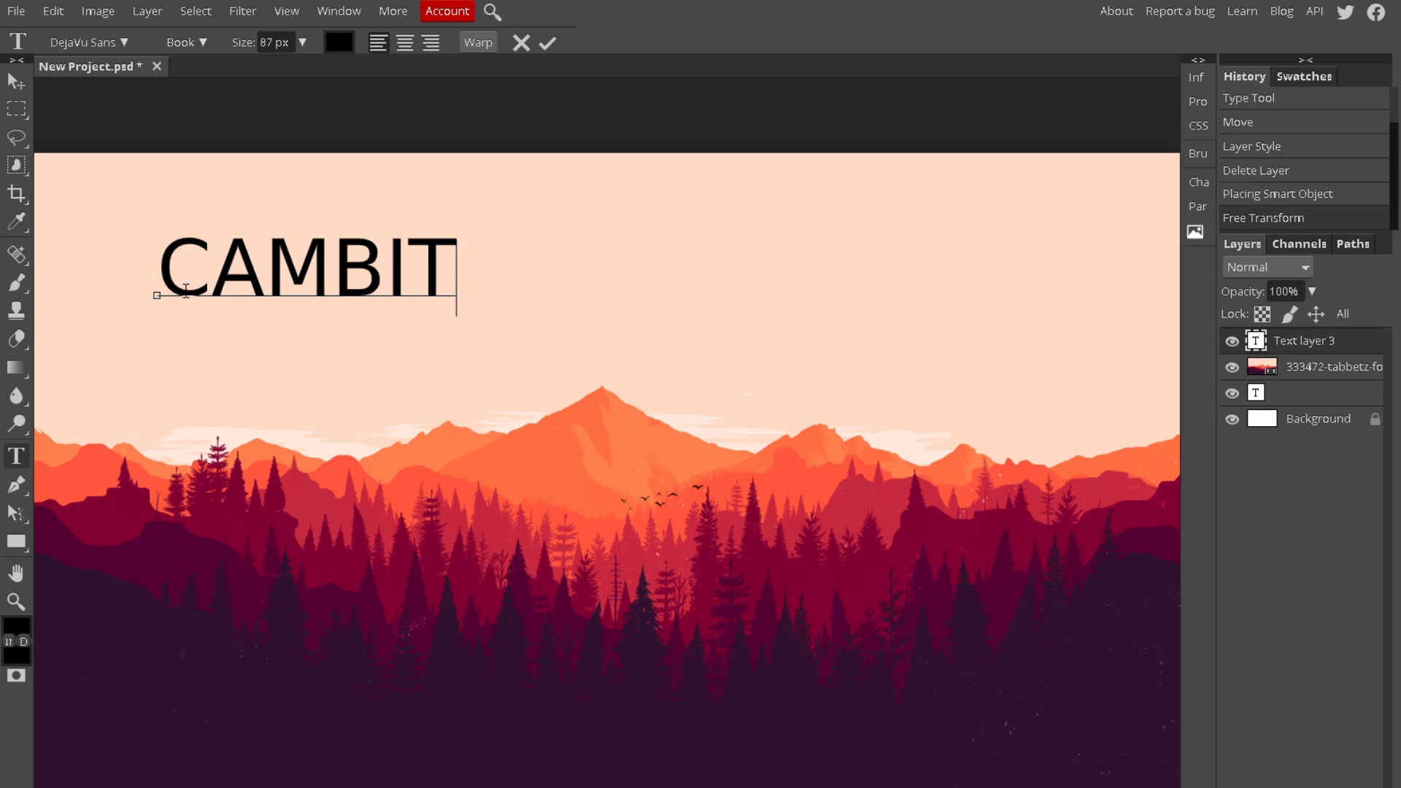
Step: Recolour the selected CAMBIT lettering white (ffffff) and commit the text
{"action": "left_click_drag", "start_coordinate": [158, 268], "coordinate": [467, 249]}
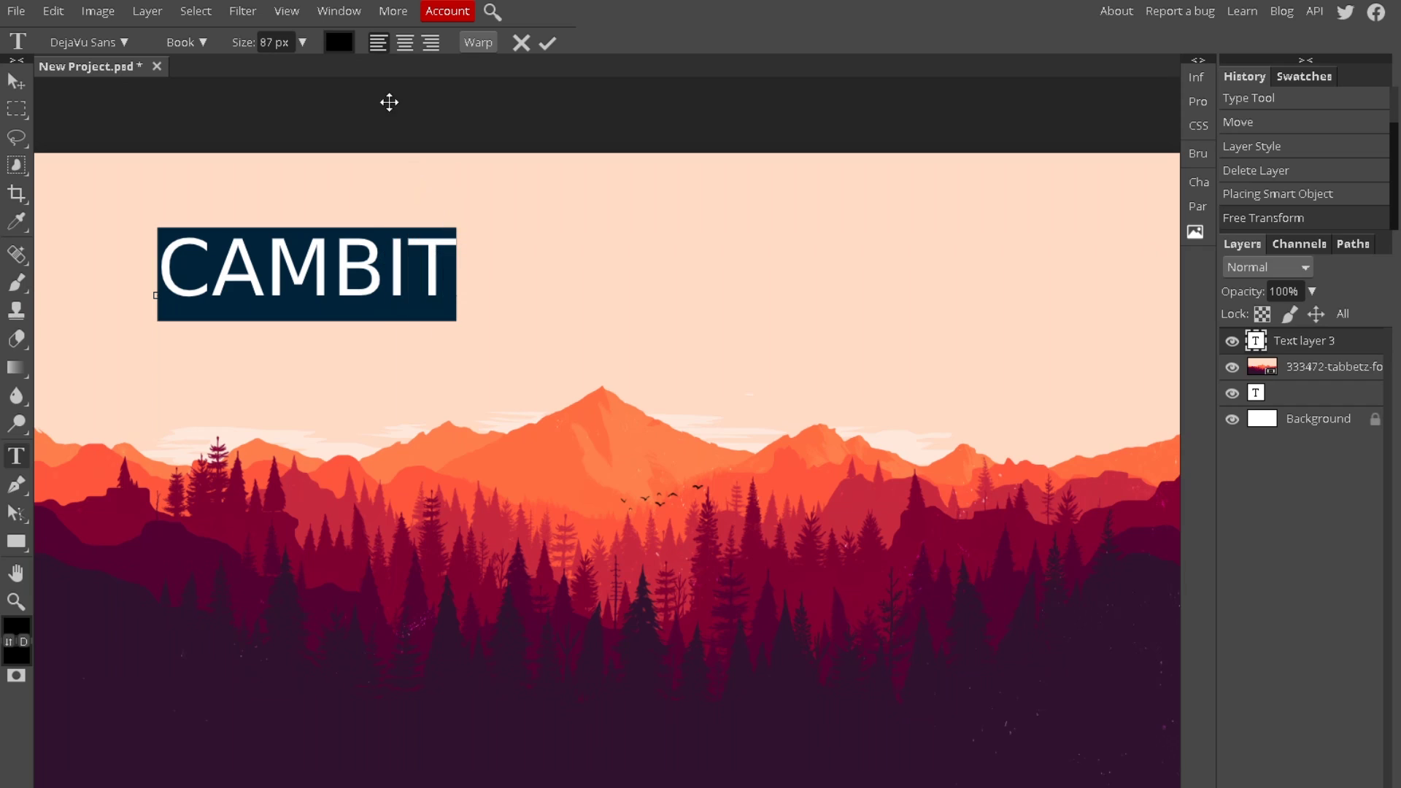
{"action": "left_click", "coordinate": [349, 52]}
{"action": "left_click_drag", "start_coordinate": [265, 284], "coordinate": [146, 174]}
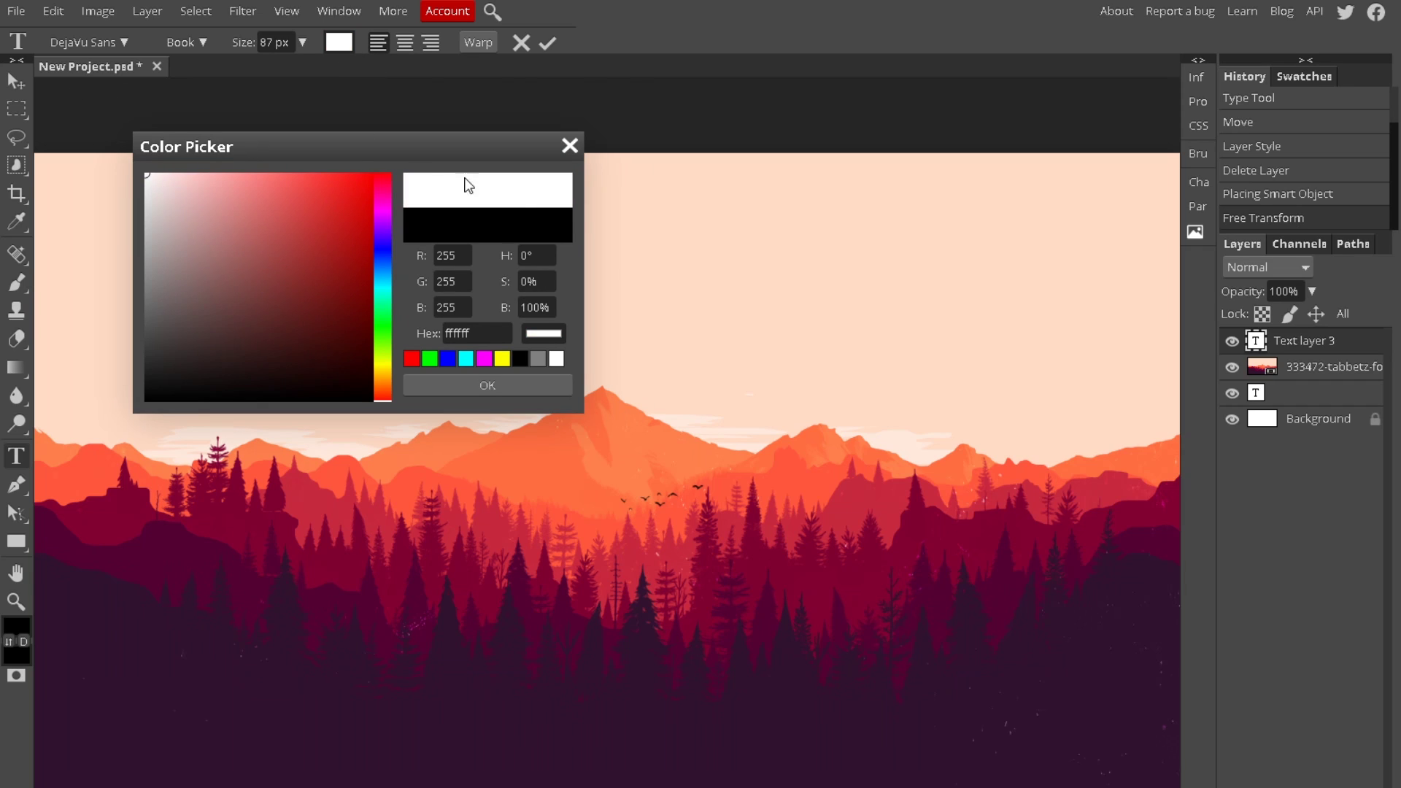
{"action": "left_click", "coordinate": [448, 379]}
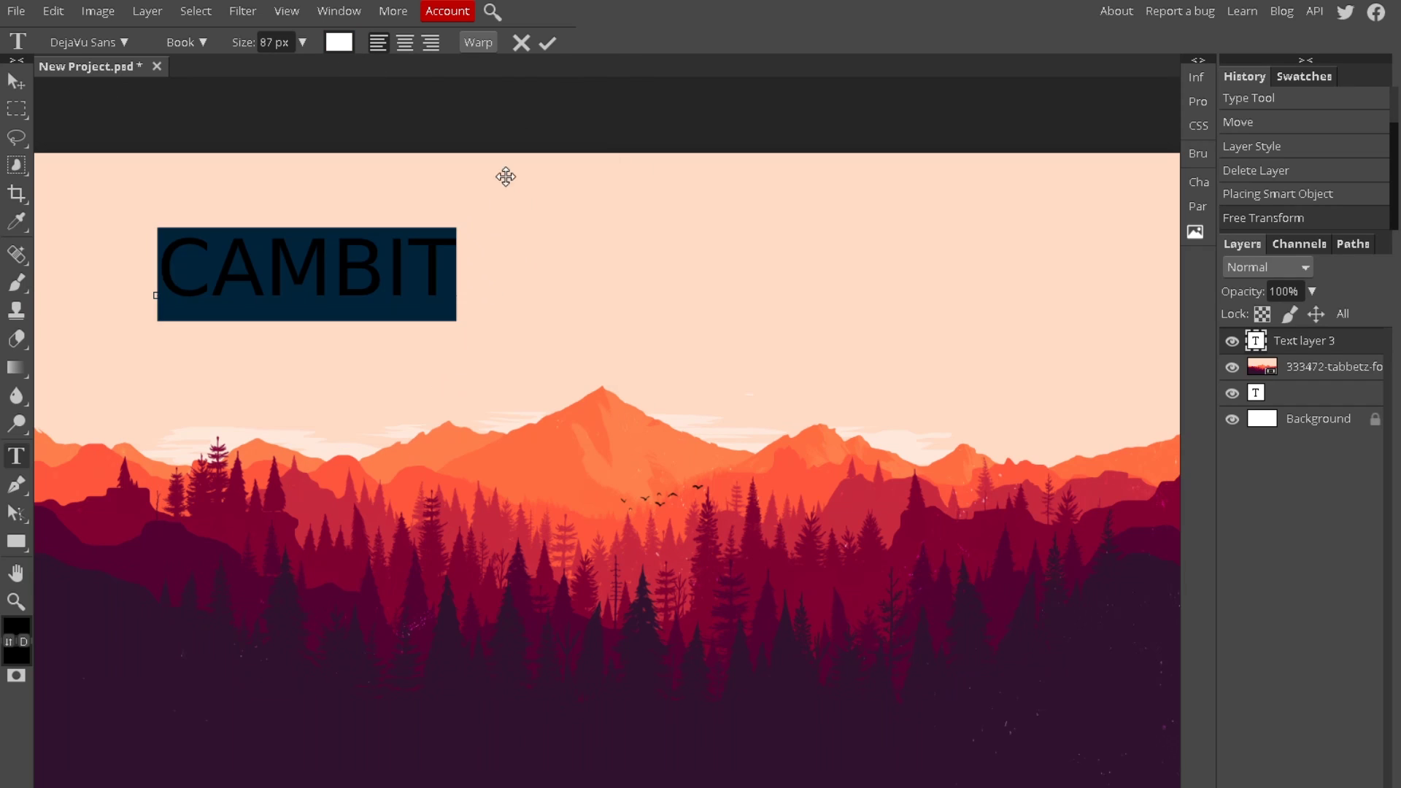
{"action": "left_click", "coordinate": [550, 43]}
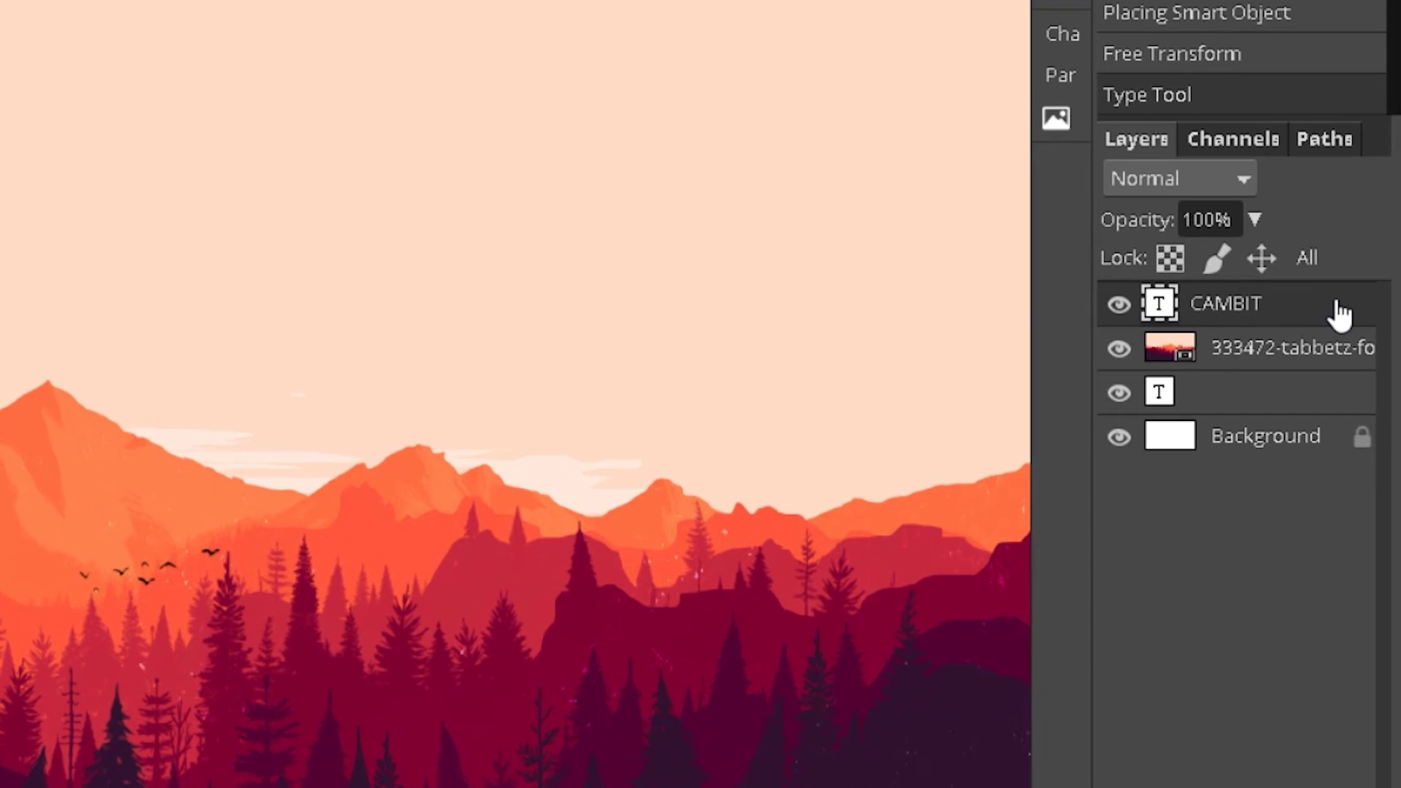
Step: Enable a Gradient Overlay in the CAMBIT layer style and bring up its gradient editor
{"action": "double_click", "coordinate": [1341, 315]}
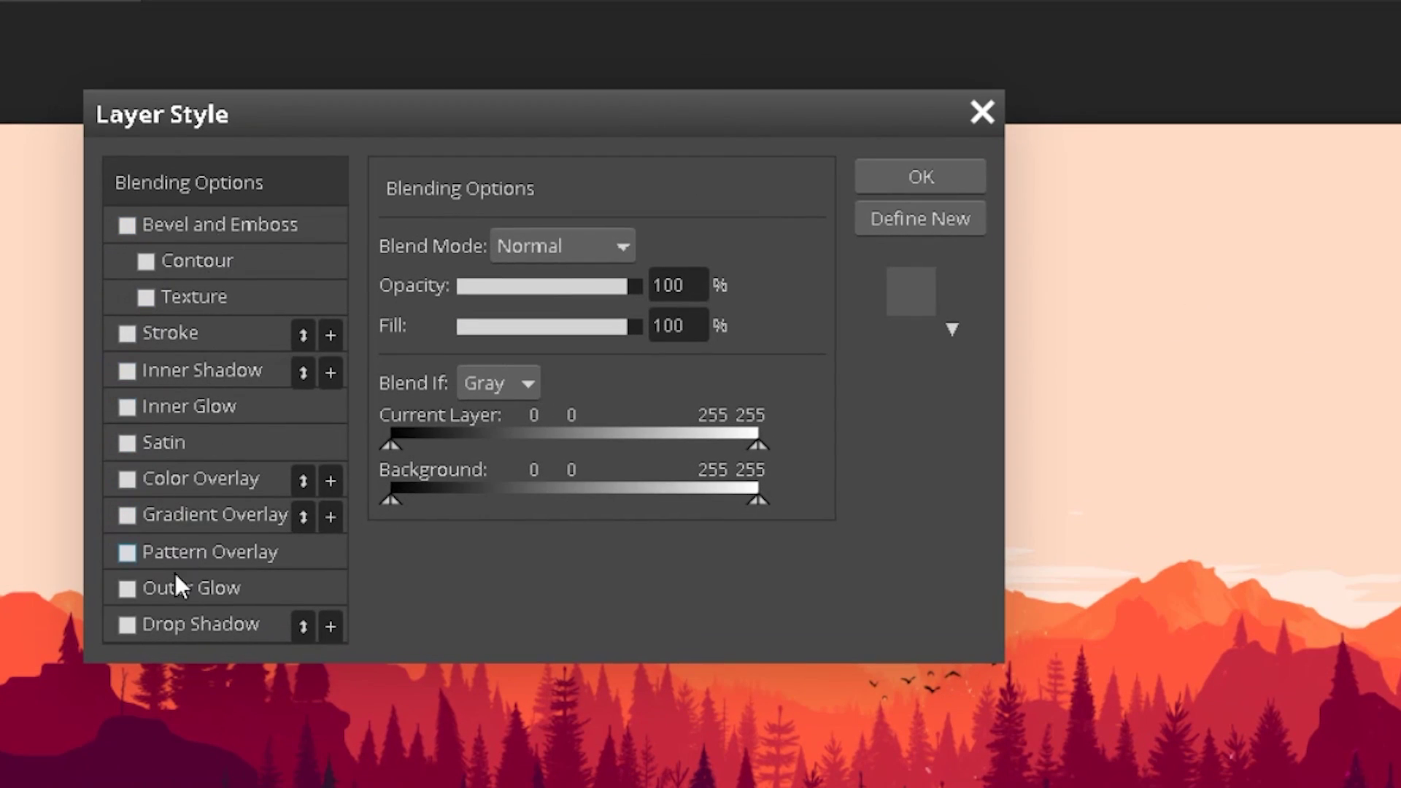
{"action": "left_click_drag", "start_coordinate": [327, 128], "coordinate": [1372, 82]}
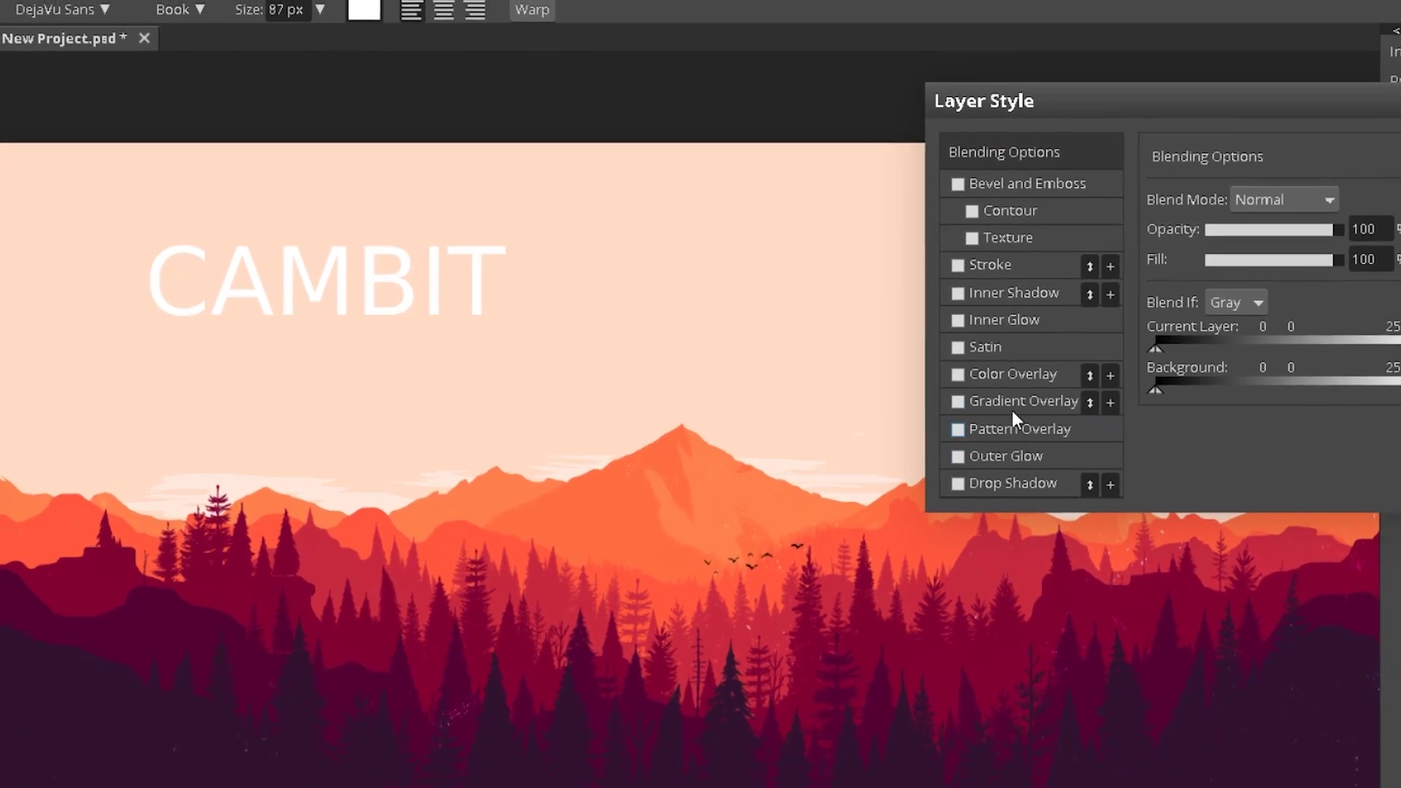
{"action": "left_click", "coordinate": [1040, 424]}
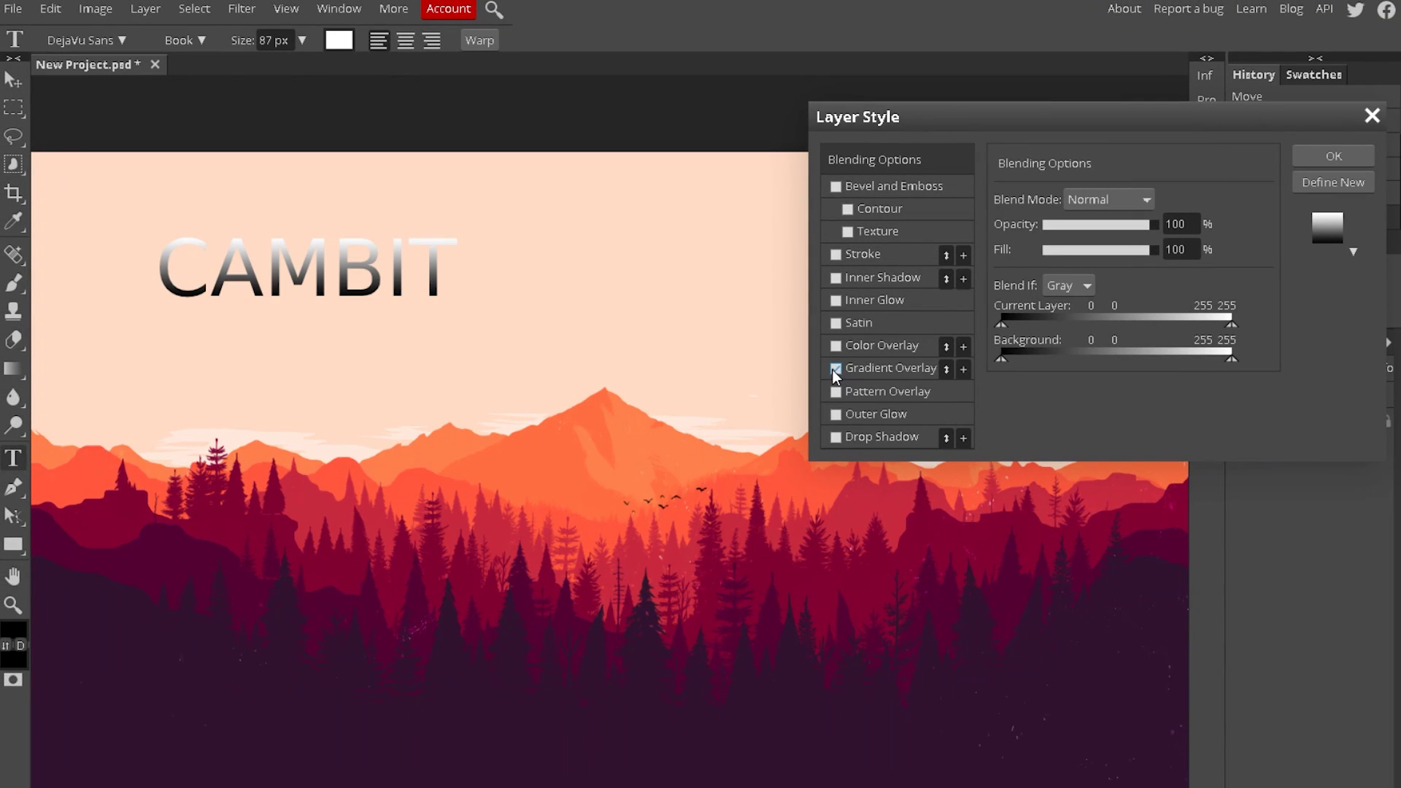
{"action": "left_click", "coordinate": [896, 370]}
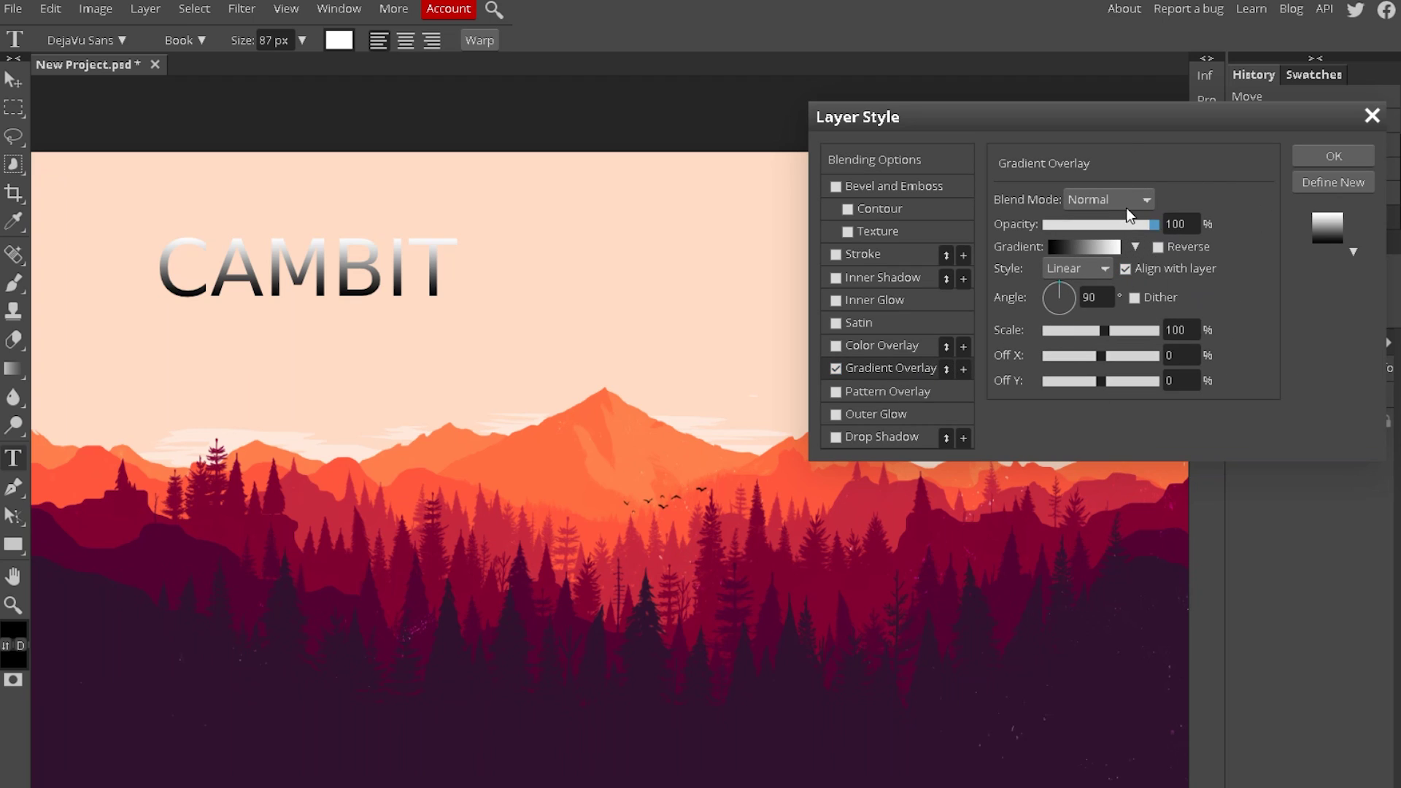
{"action": "left_click", "coordinate": [1085, 248]}
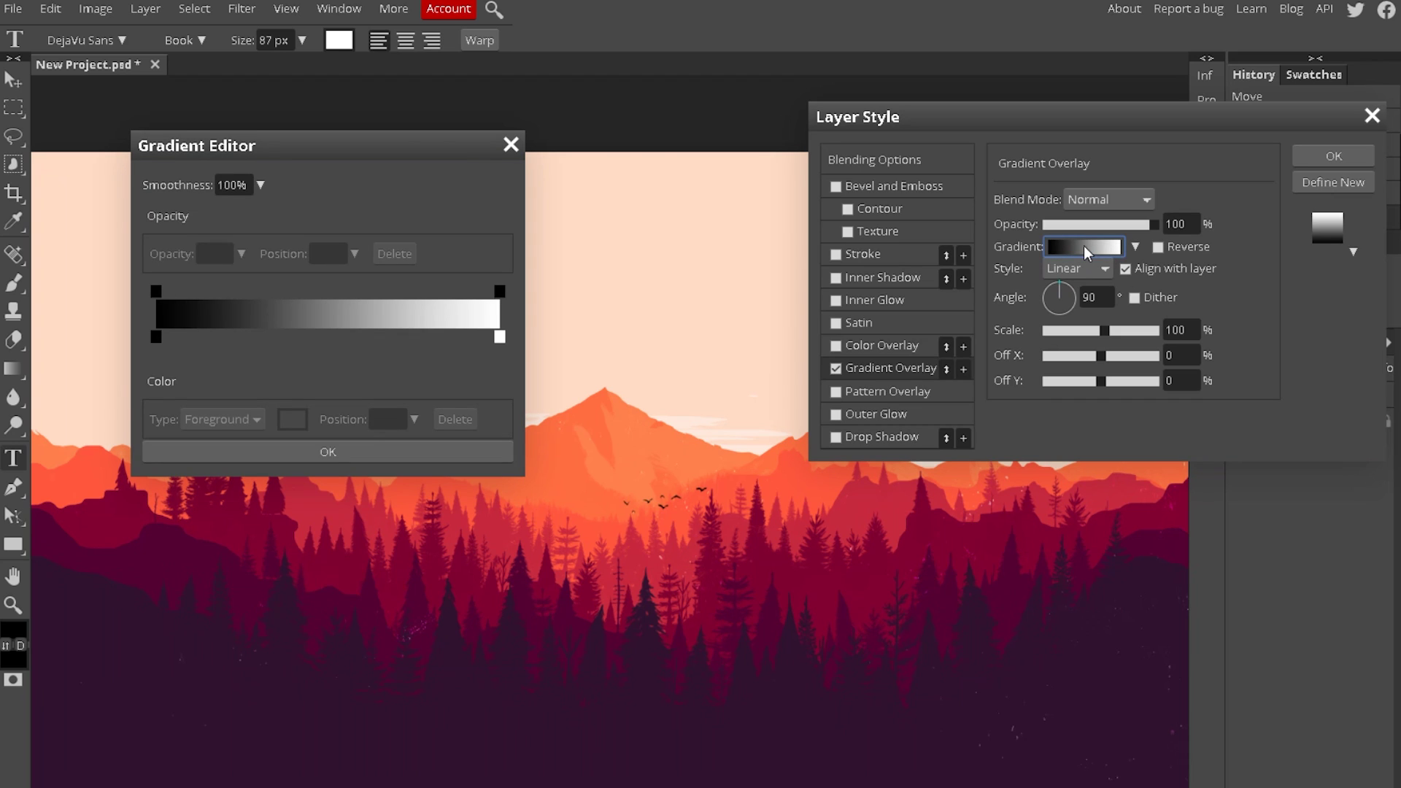
{"action": "left_click_drag", "start_coordinate": [428, 151], "coordinate": [840, 111]}
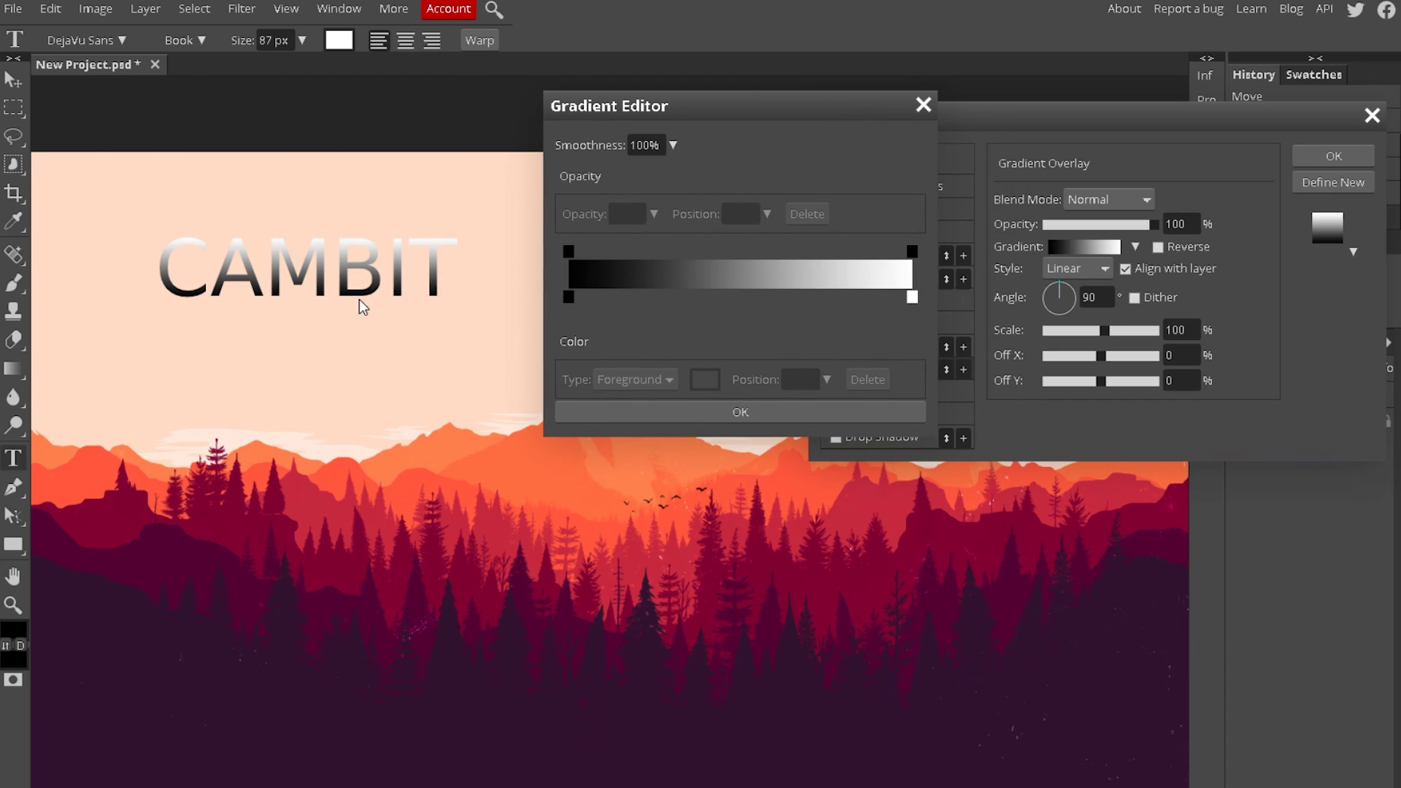
Step: Set the gradient's start stop to dark red 8a0000
{"action": "double_click", "coordinate": [568, 296]}
{"action": "mouse_move", "coordinate": [338, 172]}
{"action": "left_mouse_down"}
{"action": "mouse_move", "coordinate": [491, 144]}
{"action": "mouse_move", "coordinate": [1148, 178]}
{"action": "left_mouse_up"}
{"action": "left_click_drag", "start_coordinate": [1030, 173], "coordinate": [1146, 197]}
{"action": "left_click_drag", "start_coordinate": [1021, 269], "coordinate": [1166, 332]}
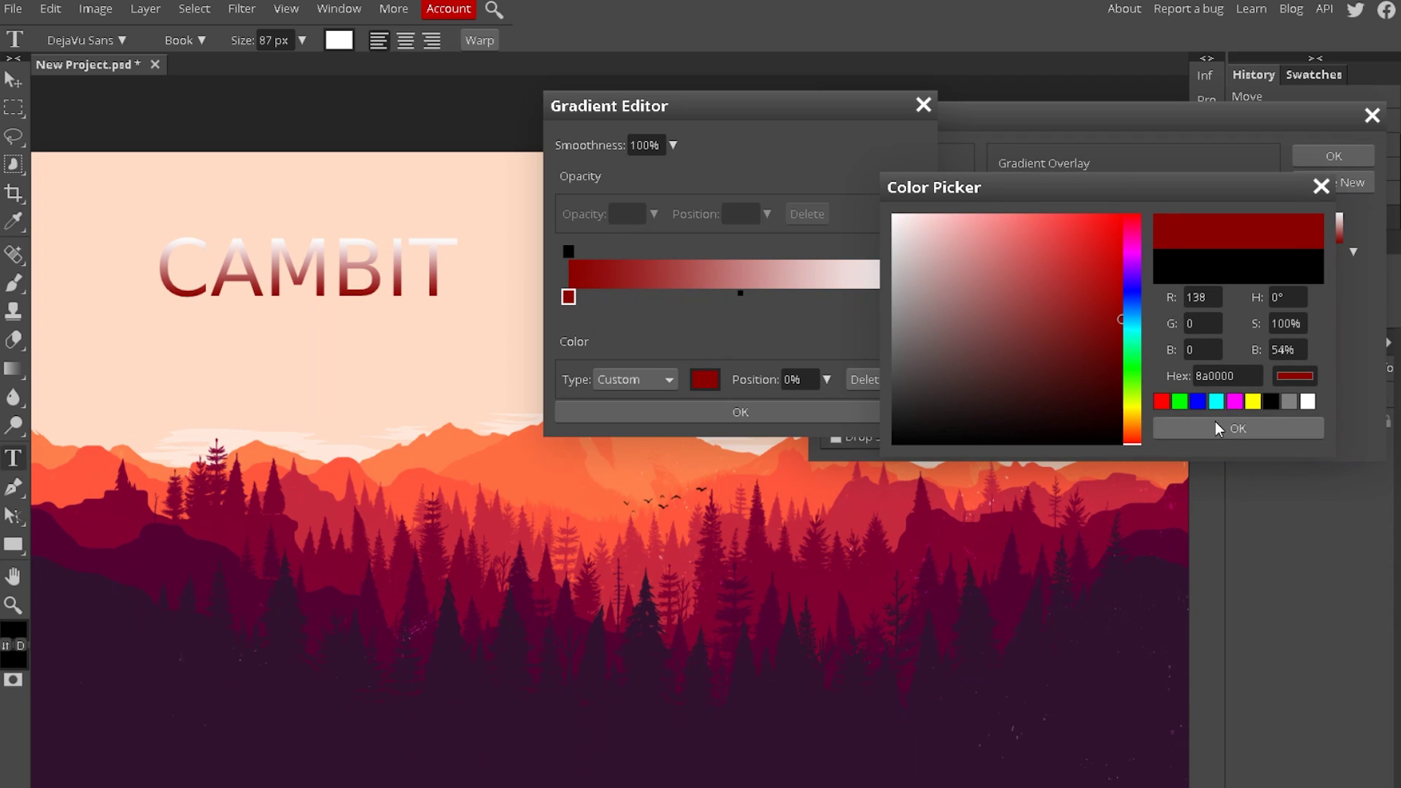
{"action": "left_click", "coordinate": [1239, 429]}
Step: Set the gradient's end stop to light red ff6464 and finish the gradient
{"action": "double_click", "coordinate": [913, 297]}
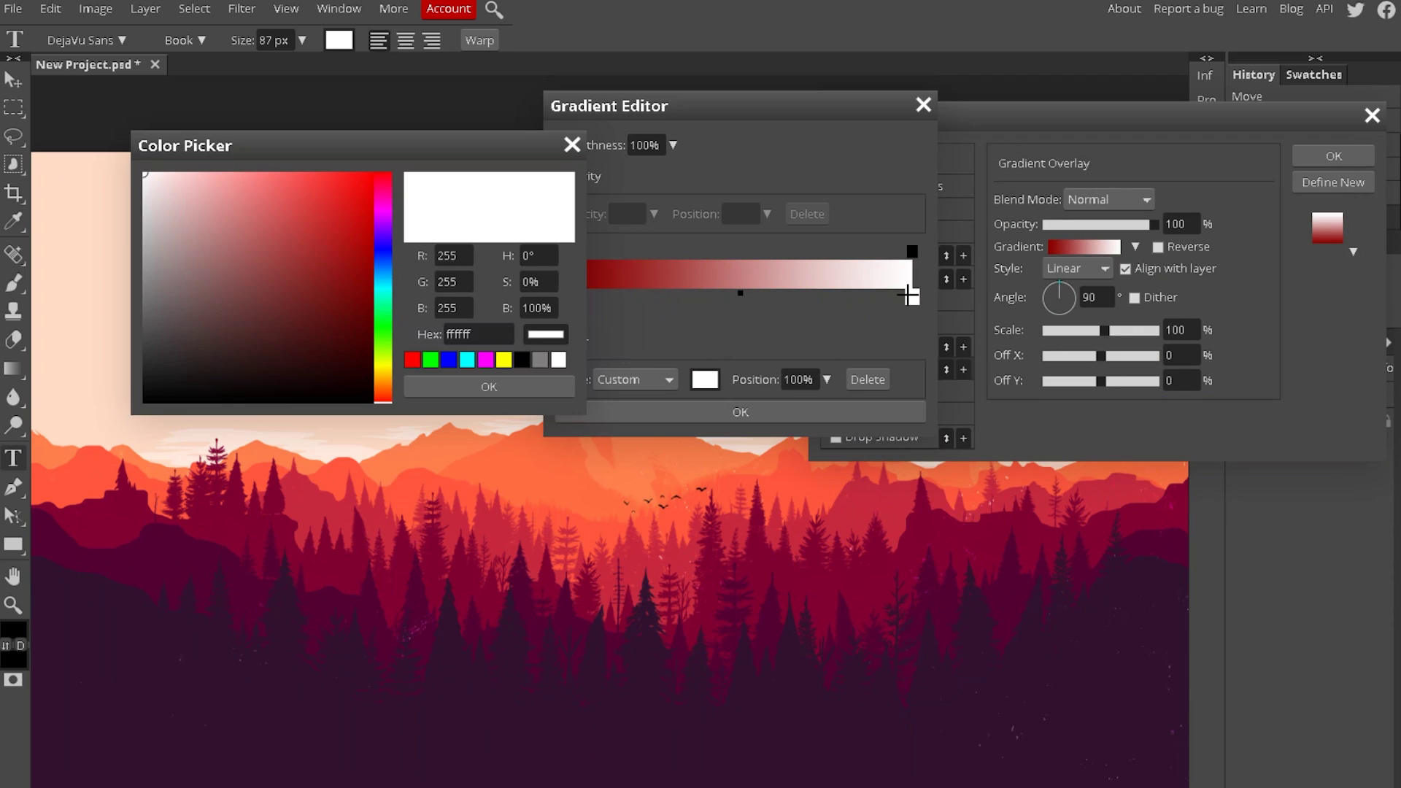
{"action": "left_click_drag", "start_coordinate": [414, 153], "coordinate": [1051, 187]}
{"action": "left_click_drag", "start_coordinate": [1092, 270], "coordinate": [1043, 184]}
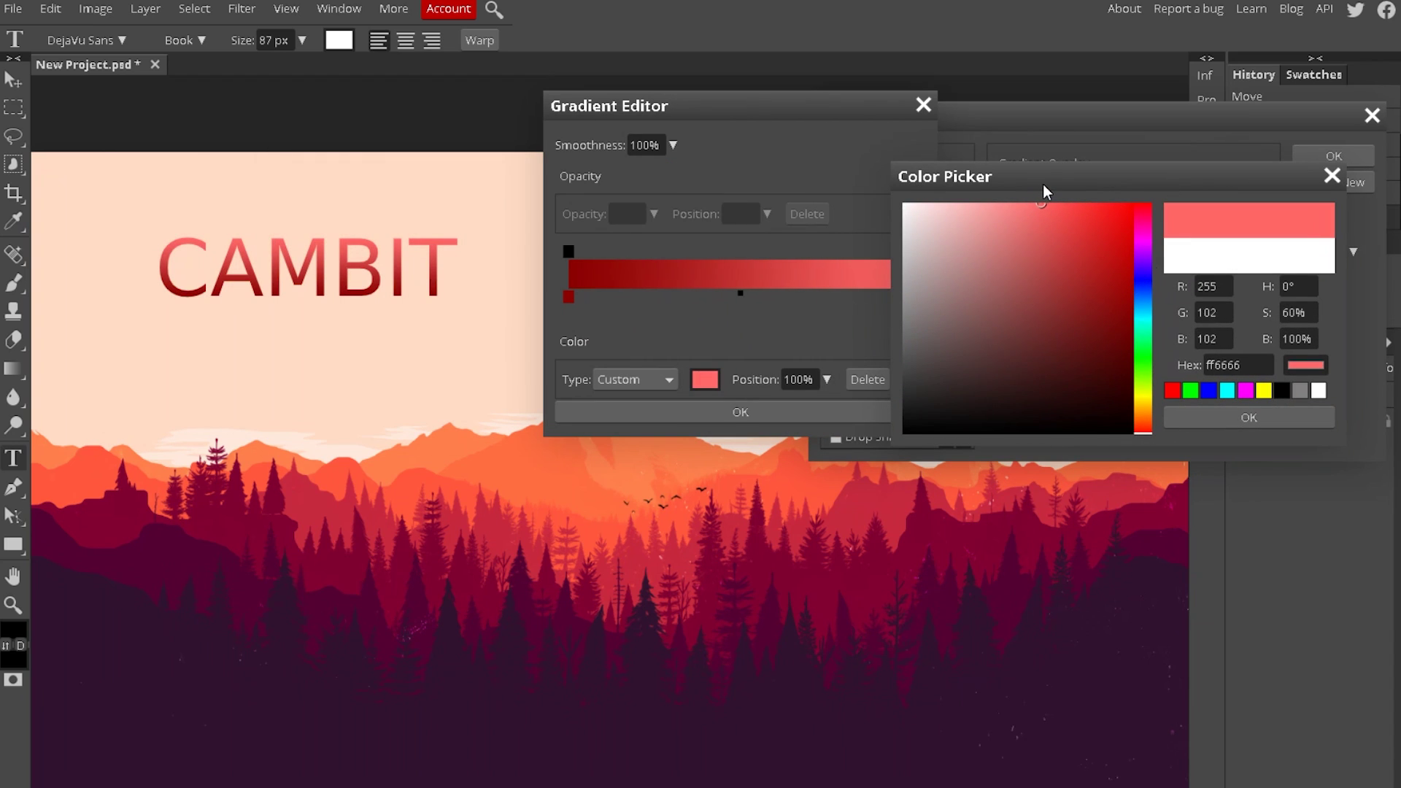
{"action": "left_click", "coordinate": [1213, 417]}
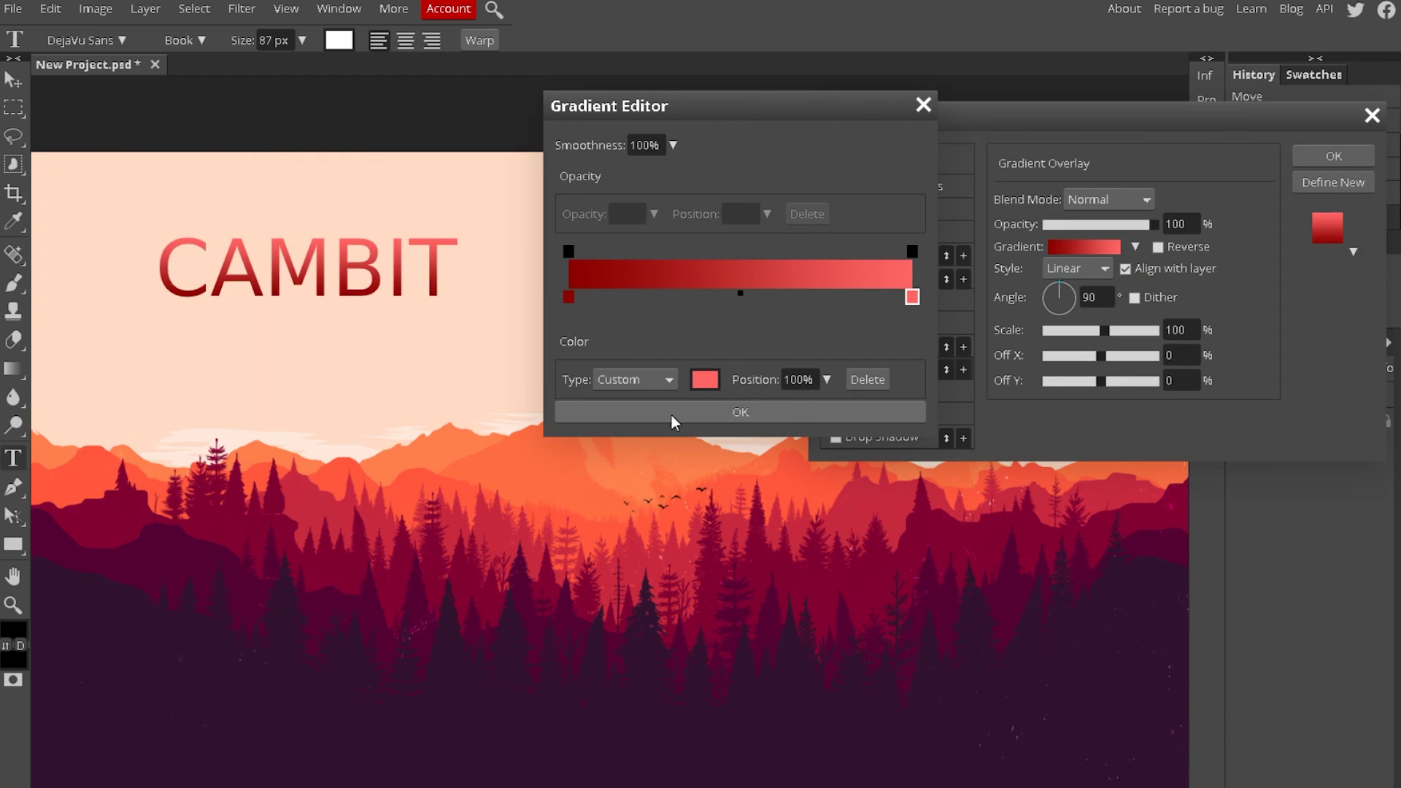
{"action": "left_click", "coordinate": [727, 413]}
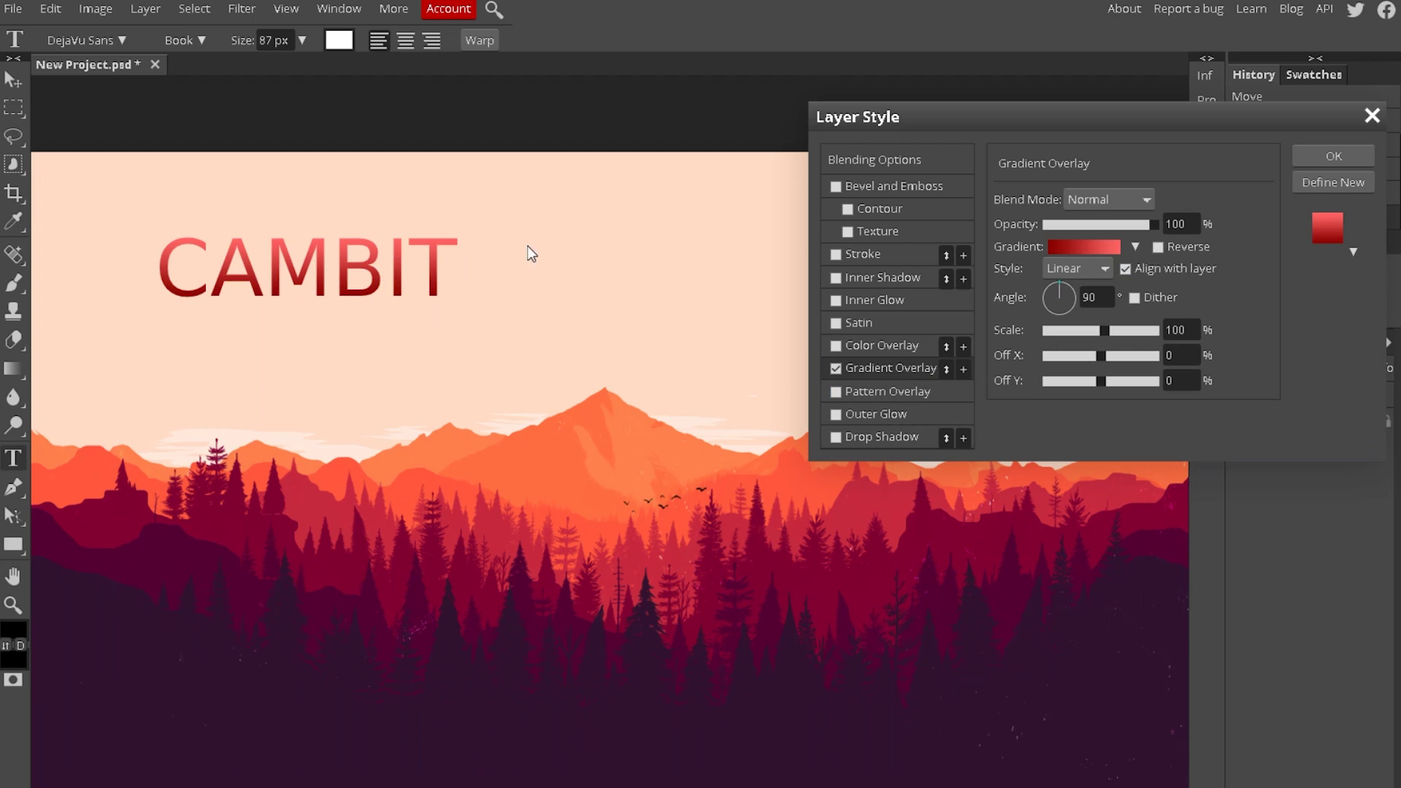
Step: Apply the gradient style, select the CAMBIT text, and try a 'lemon' font search
{"action": "left_click", "coordinate": [1334, 157]}
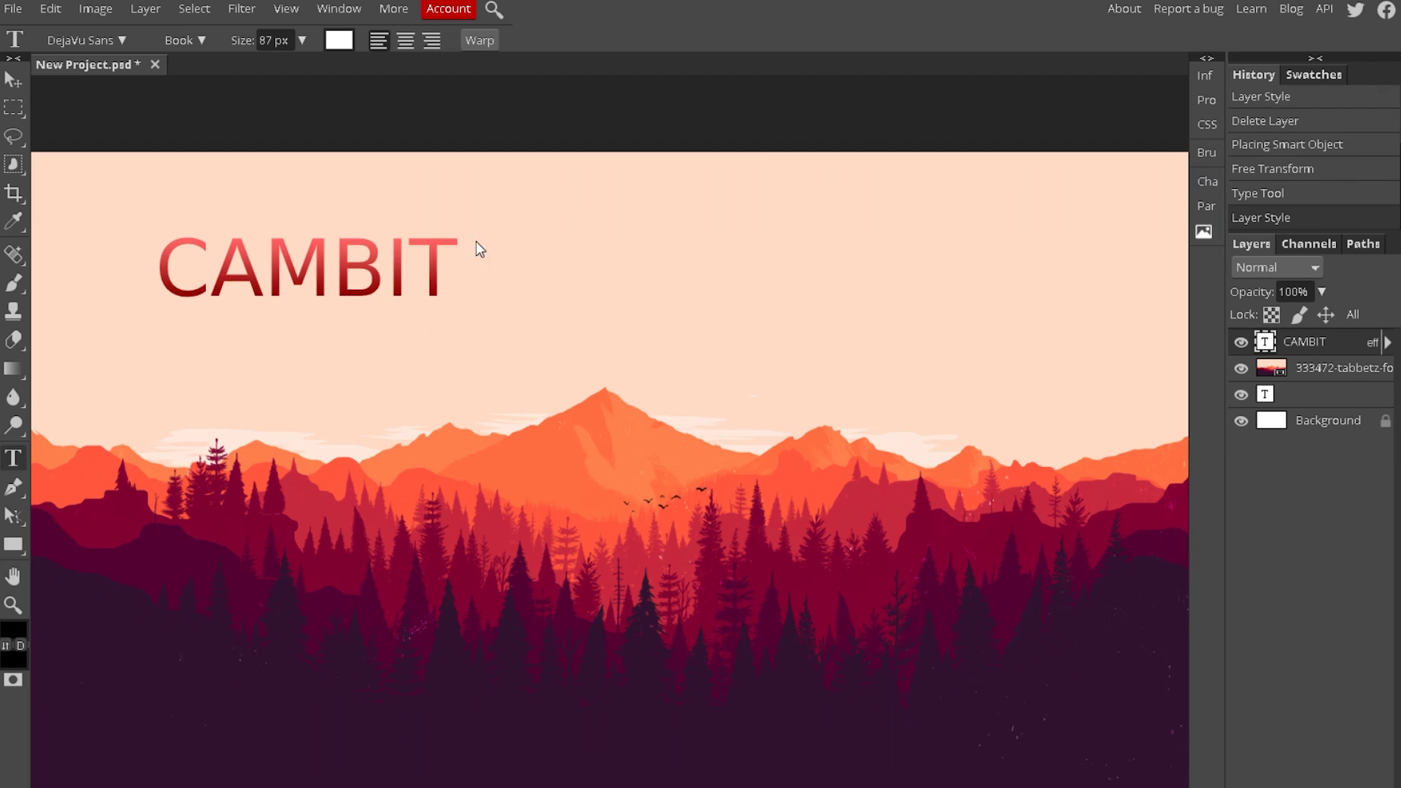
{"action": "left_click_drag", "start_coordinate": [172, 266], "coordinate": [487, 97]}
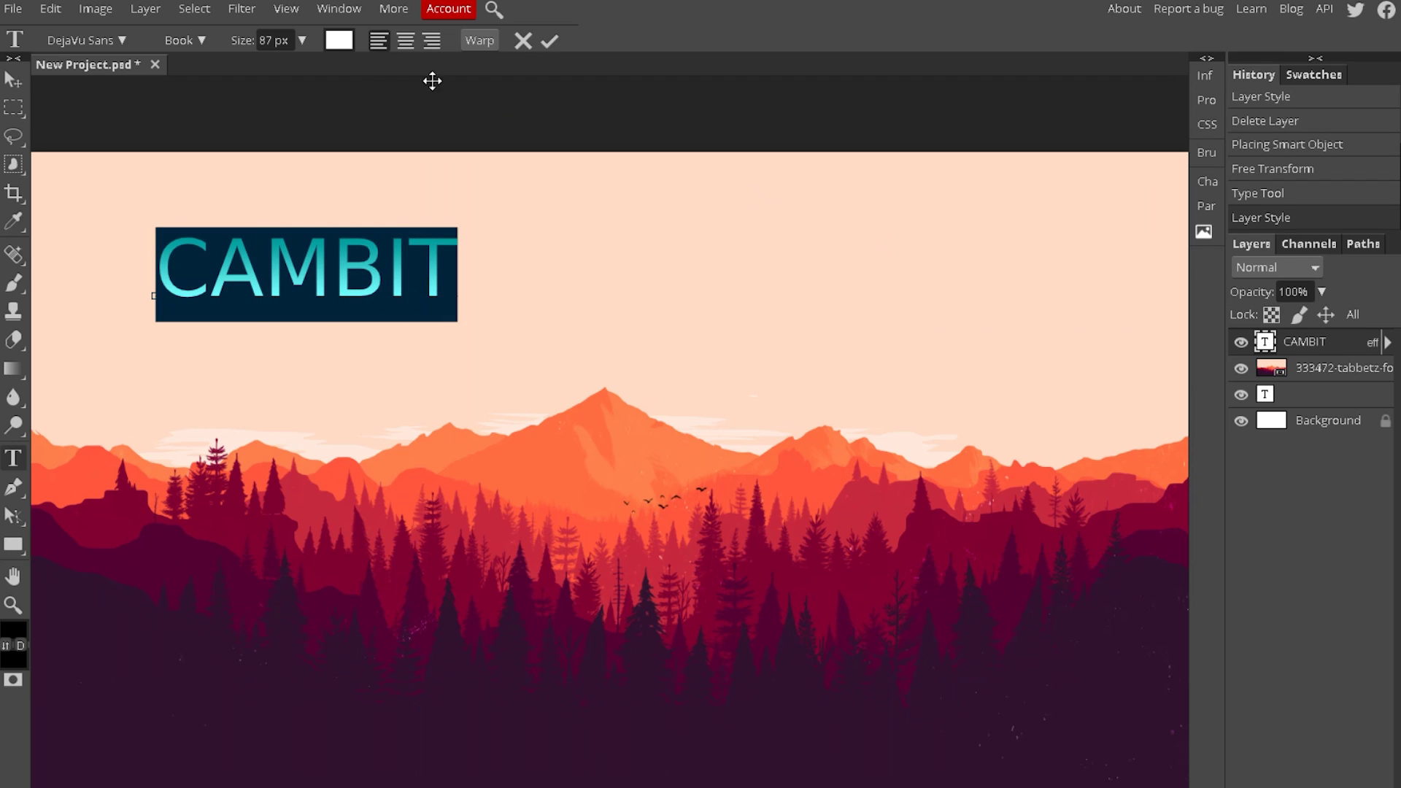
{"action": "left_click", "coordinate": [125, 34]}
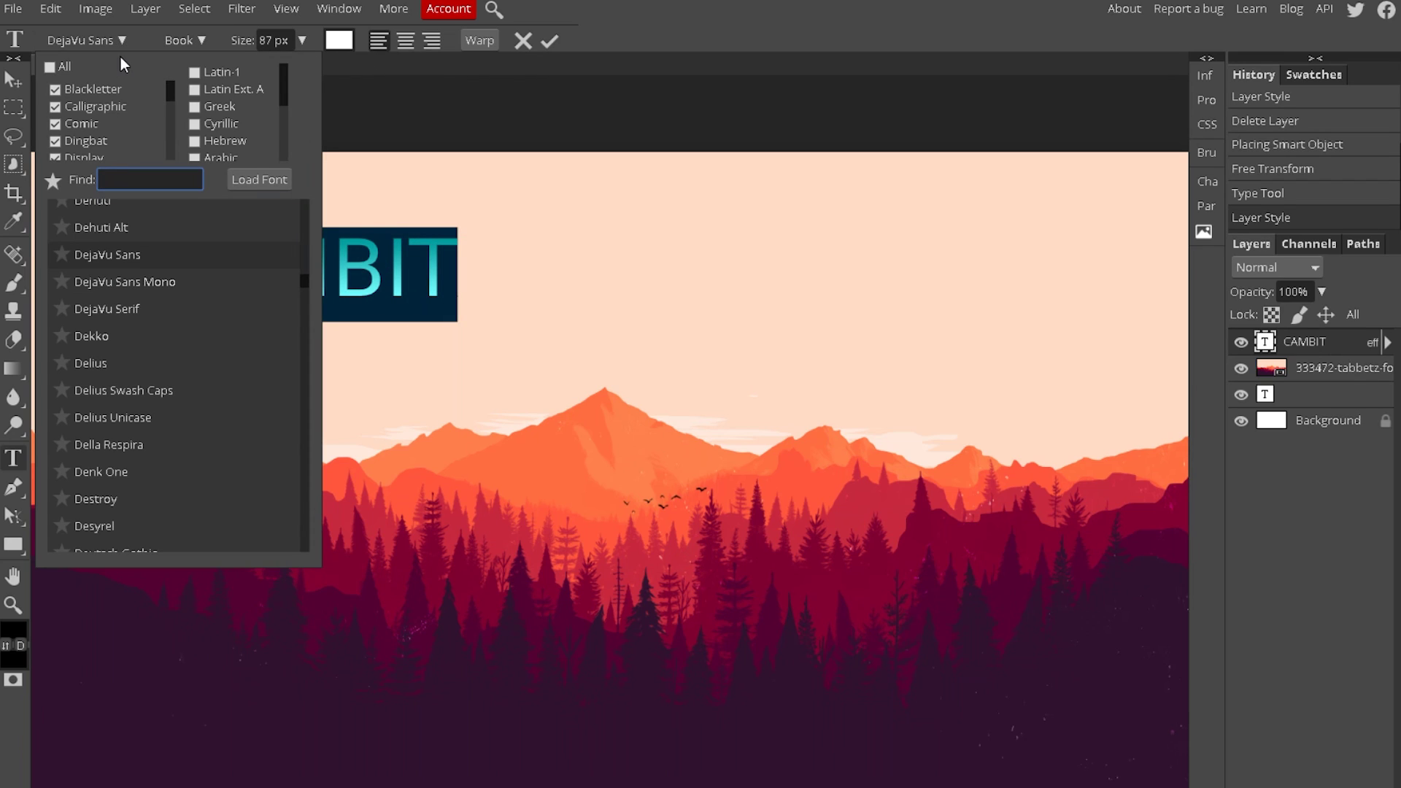
{"action": "type", "text": "lemon"}
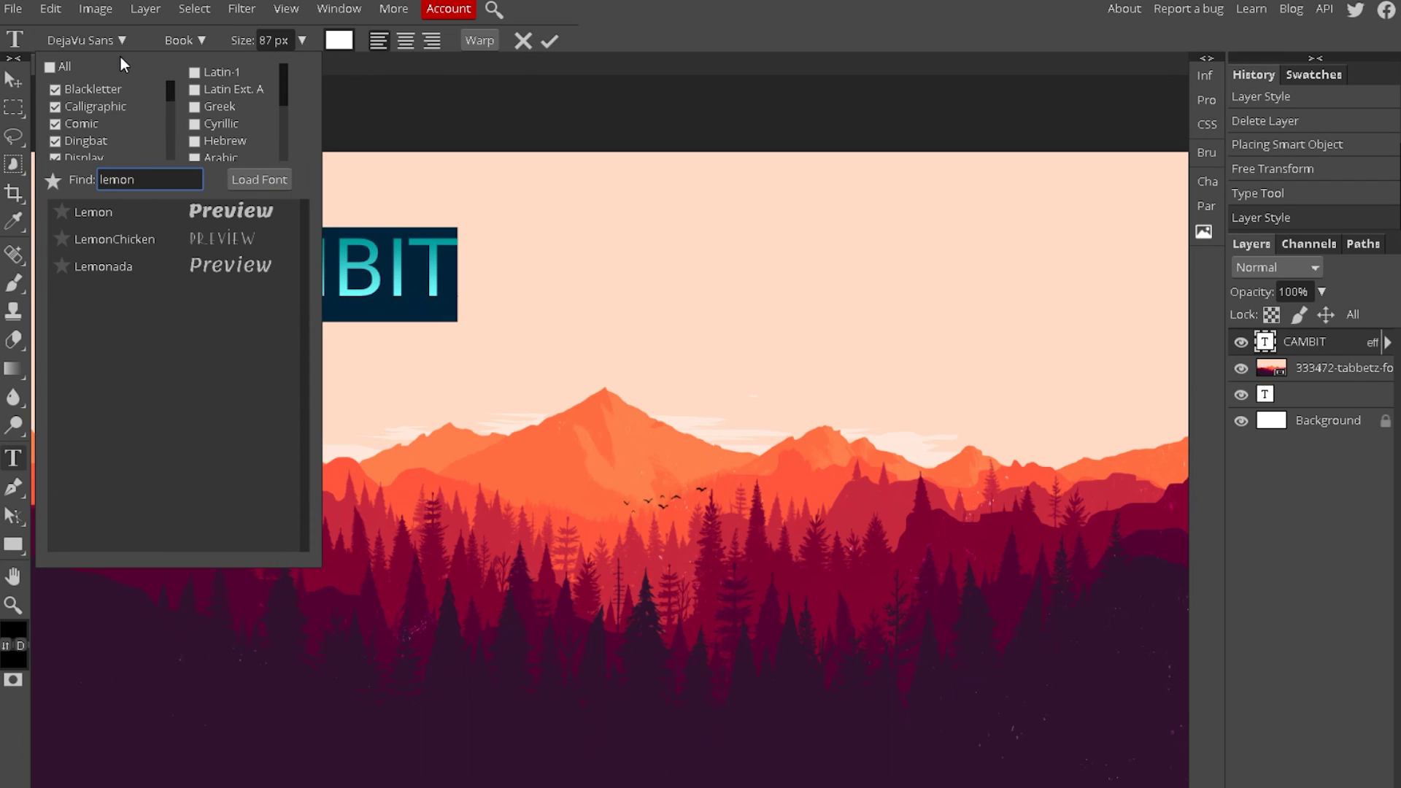
{"action": "key", "text": "BackSpace"}
{"action": "key", "text": "BackSpace"}
{"action": "key", "text": "BackSpace"}
{"action": "key", "text": "BackSpace"}
{"action": "key", "text": "BackSpace"}
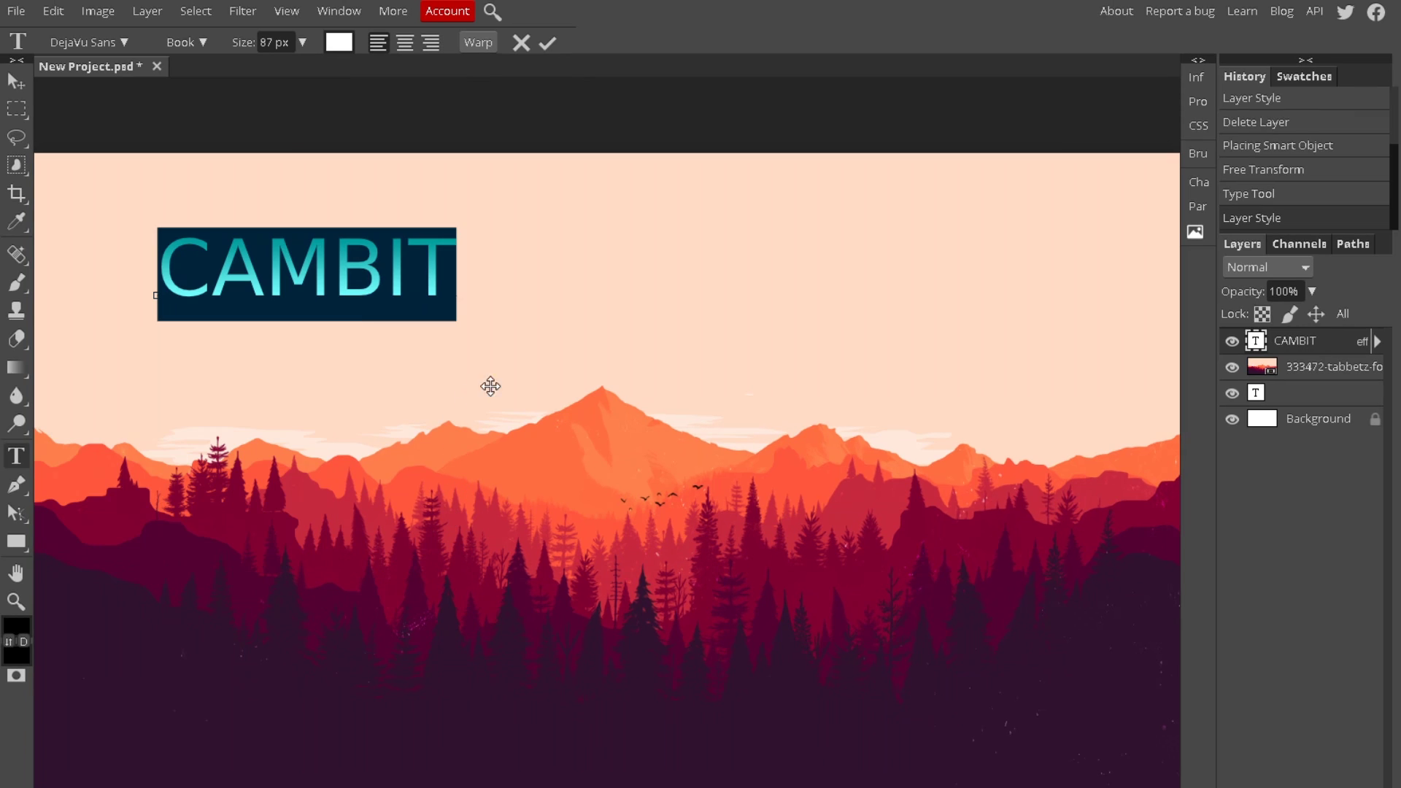
Step: Browse the font list and set the CAMBIT text font to Bangers
{"action": "left_click", "coordinate": [106, 37]}
{"action": "scroll", "coordinate": [202, 305], "scroll_direction": "up", "scroll_amount": 10}
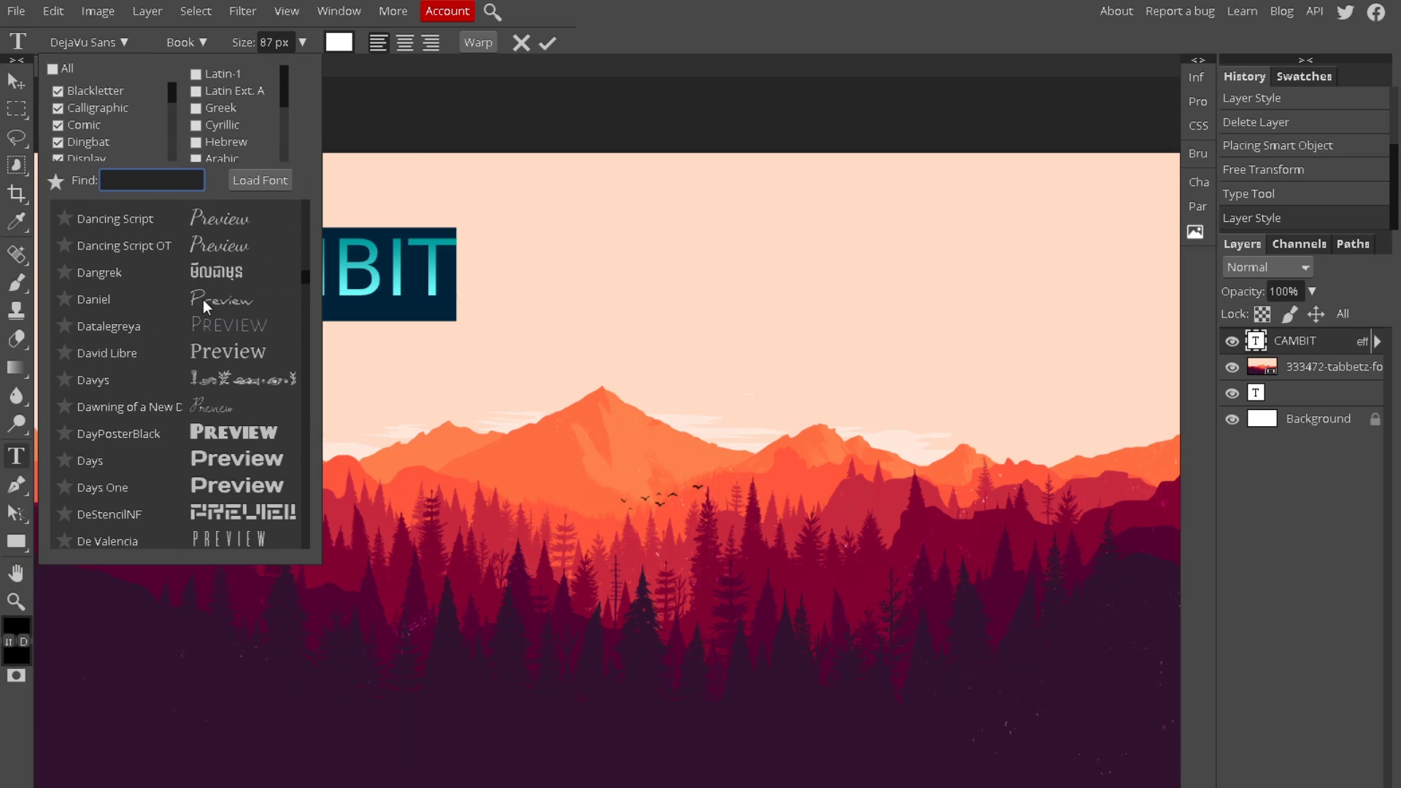
{"action": "scroll", "coordinate": [243, 308], "scroll_direction": "up", "scroll_amount": 10}
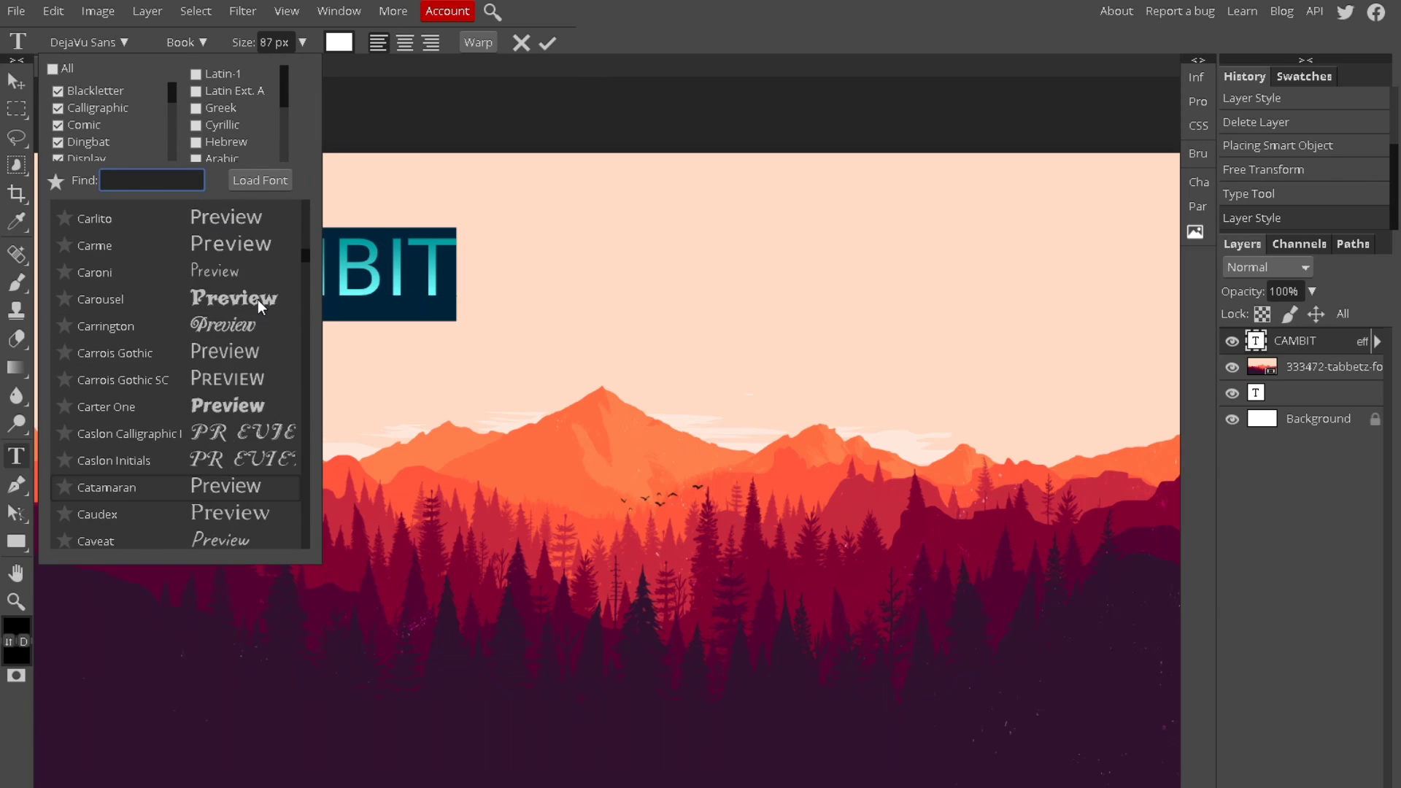
{"action": "scroll", "coordinate": [281, 287], "scroll_direction": "up", "scroll_amount": 10}
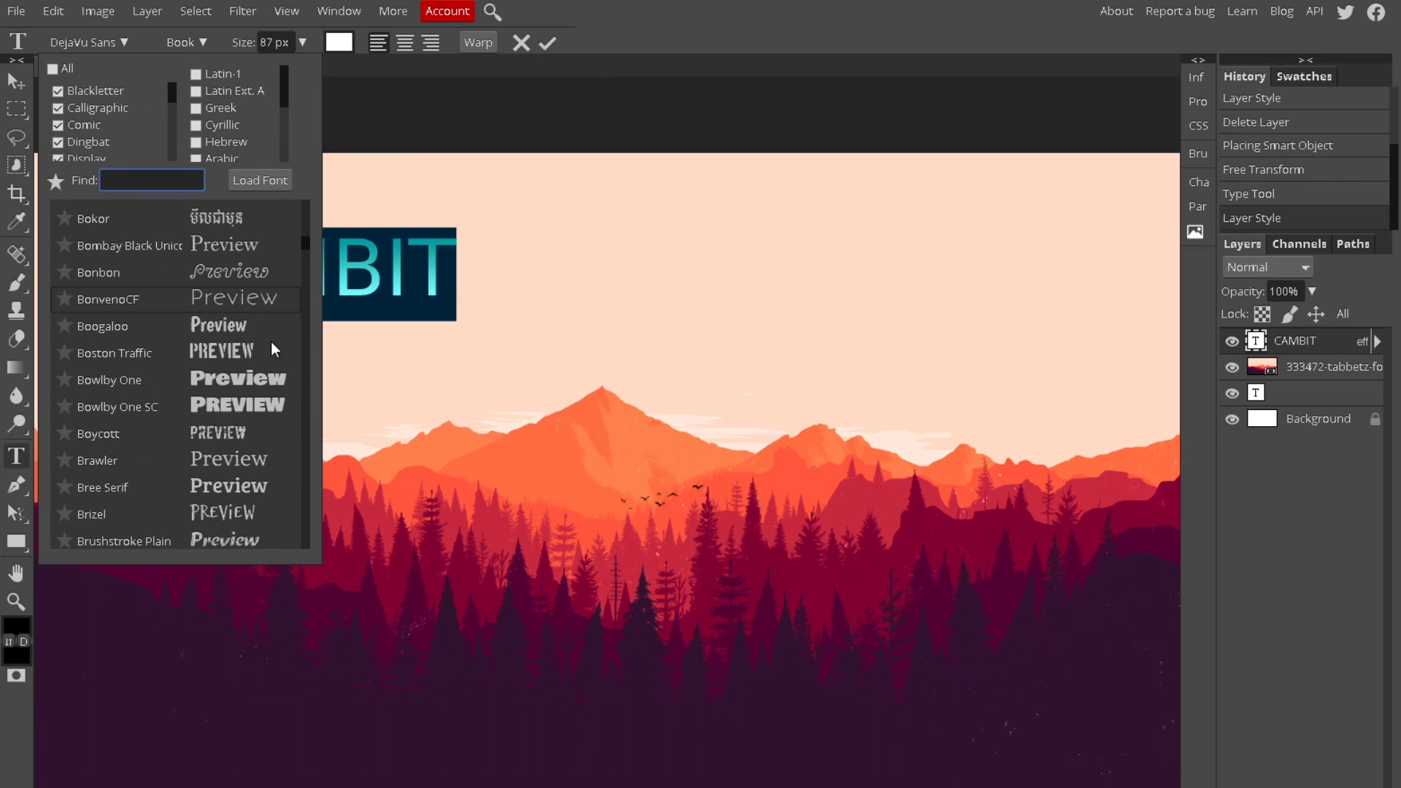
{"action": "scroll", "coordinate": [237, 418], "scroll_direction": "up", "scroll_amount": 10}
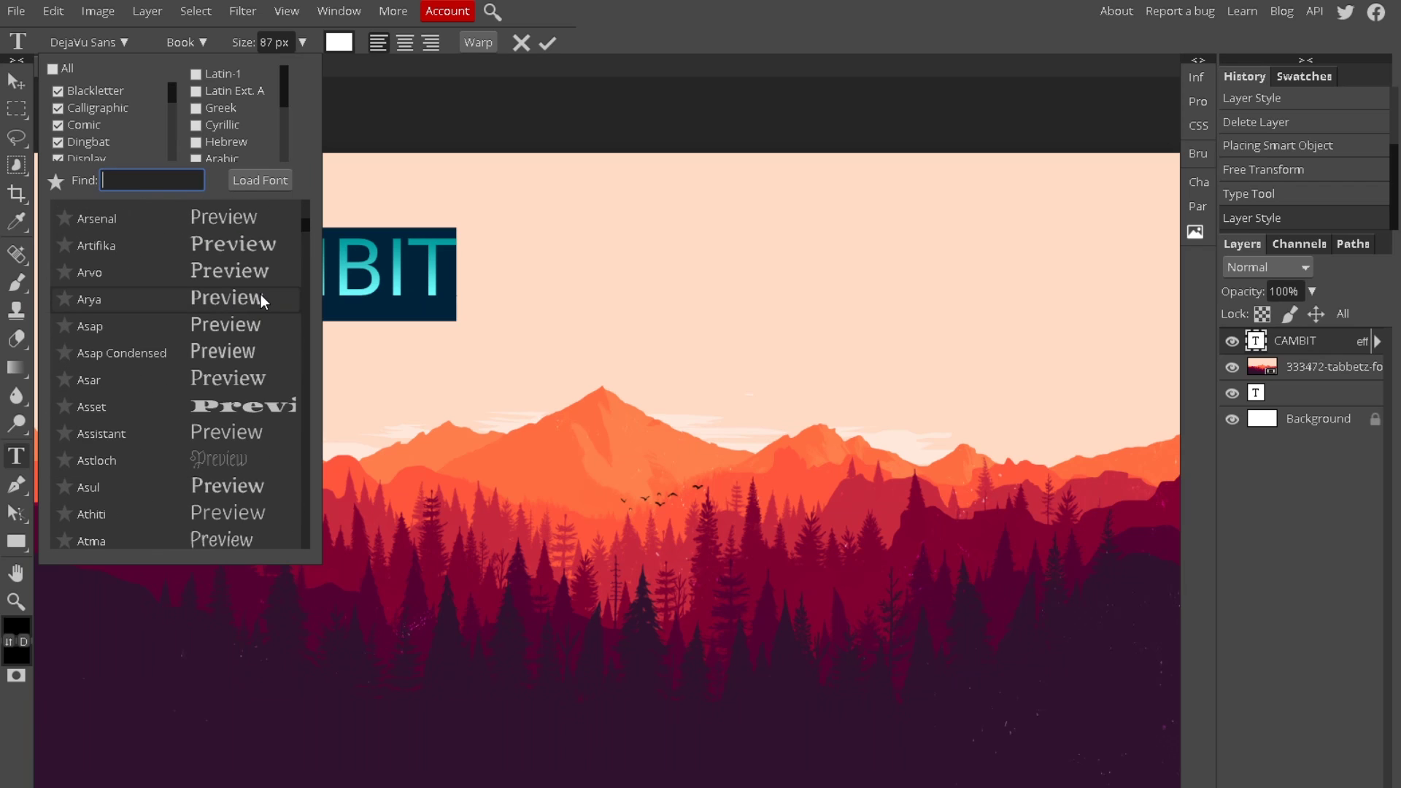
{"action": "scroll", "coordinate": [168, 241], "scroll_direction": "up", "scroll_amount": 5}
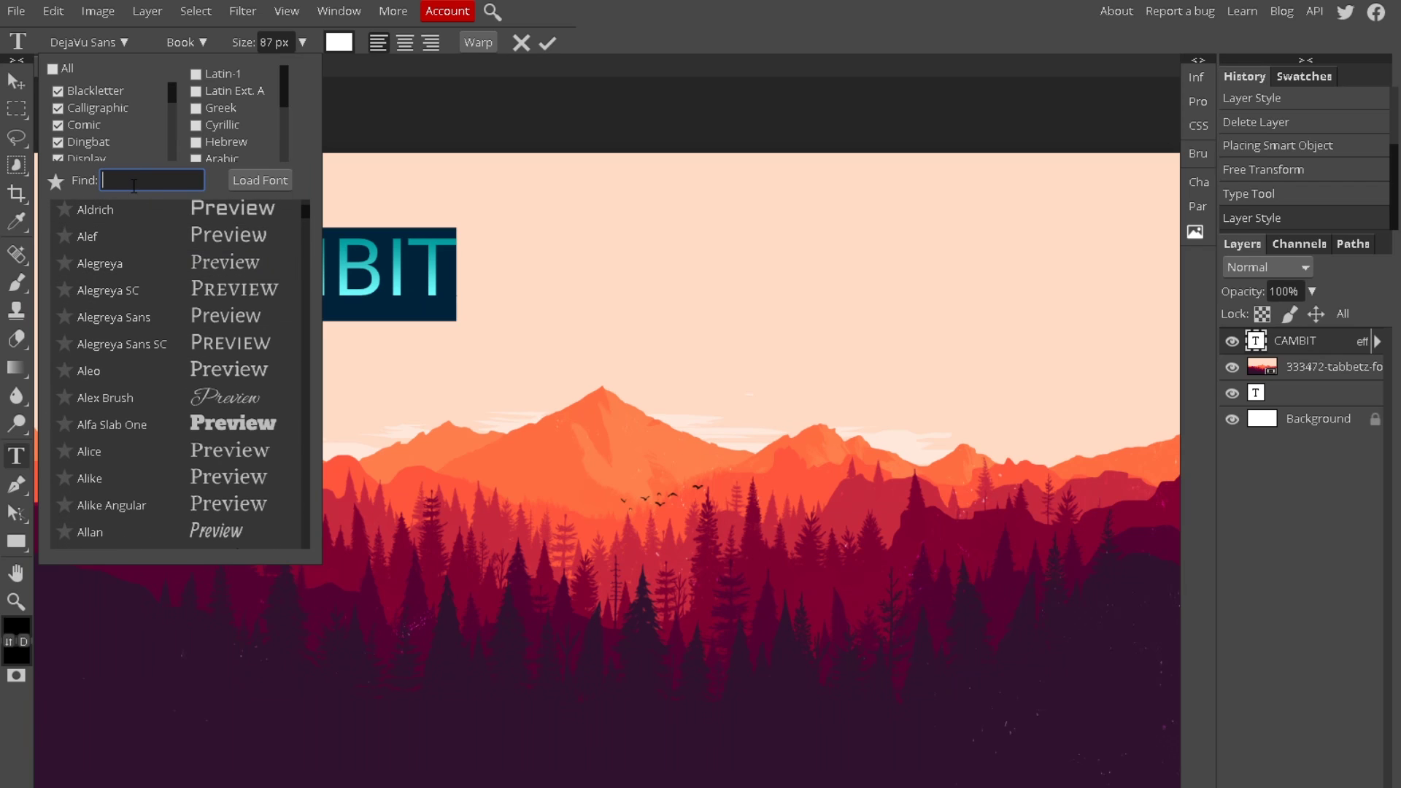
{"action": "type", "text": "kid"}
{"action": "key", "text": "BackSpace"}
{"action": "key", "text": "BackSpace"}
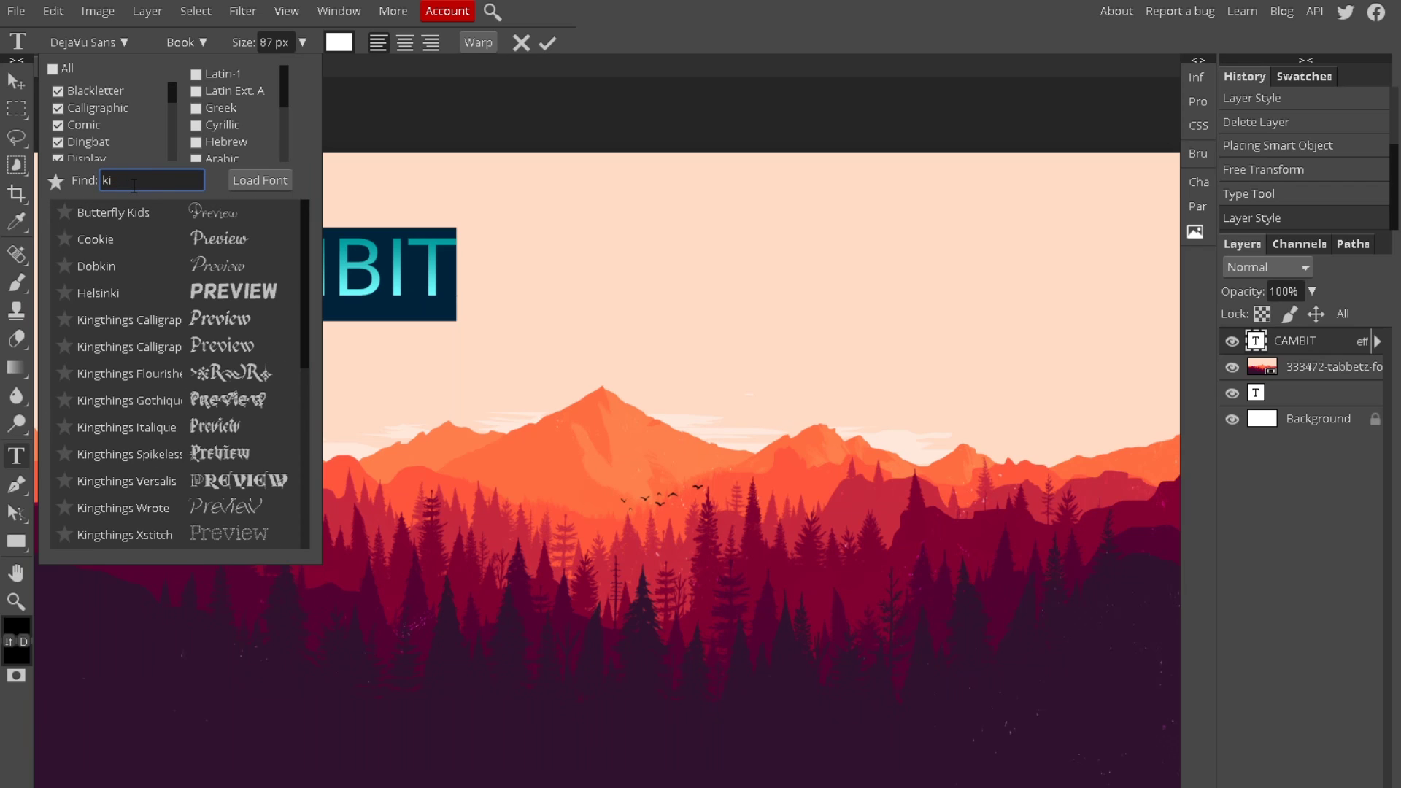
{"action": "key", "text": "BackSpace"}
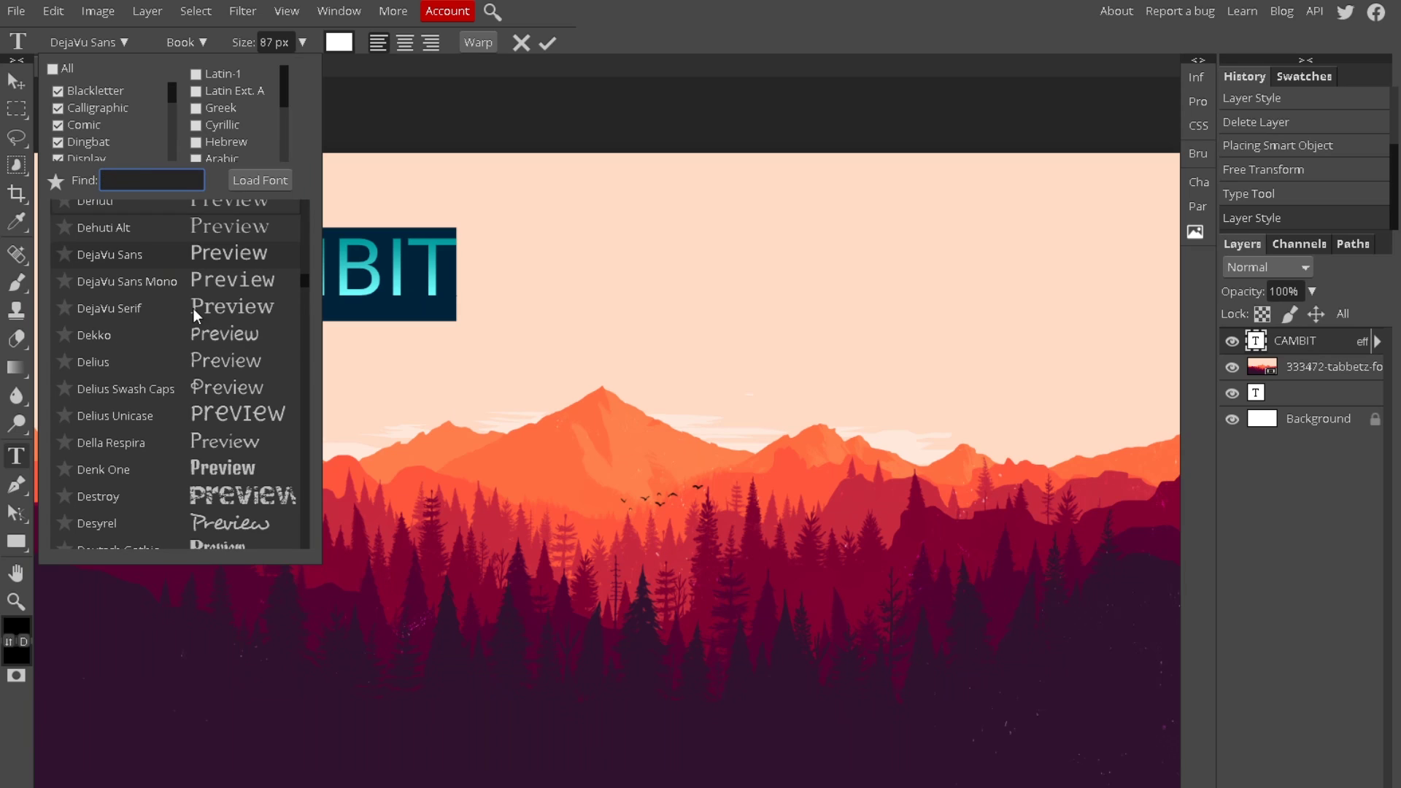
{"action": "scroll", "coordinate": [286, 275], "scroll_direction": "up", "scroll_amount": 15}
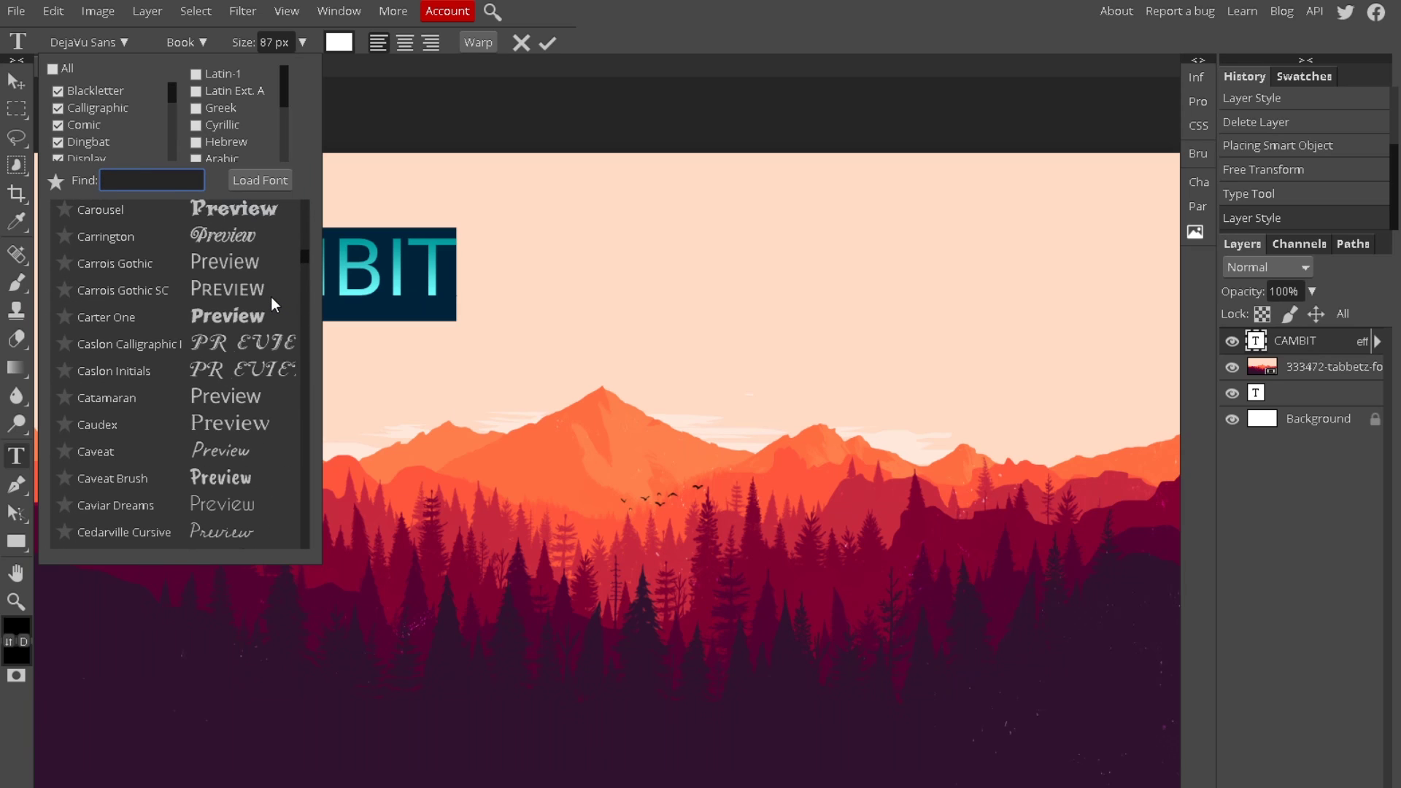
{"action": "scroll", "coordinate": [269, 308], "scroll_direction": "up", "scroll_amount": 10}
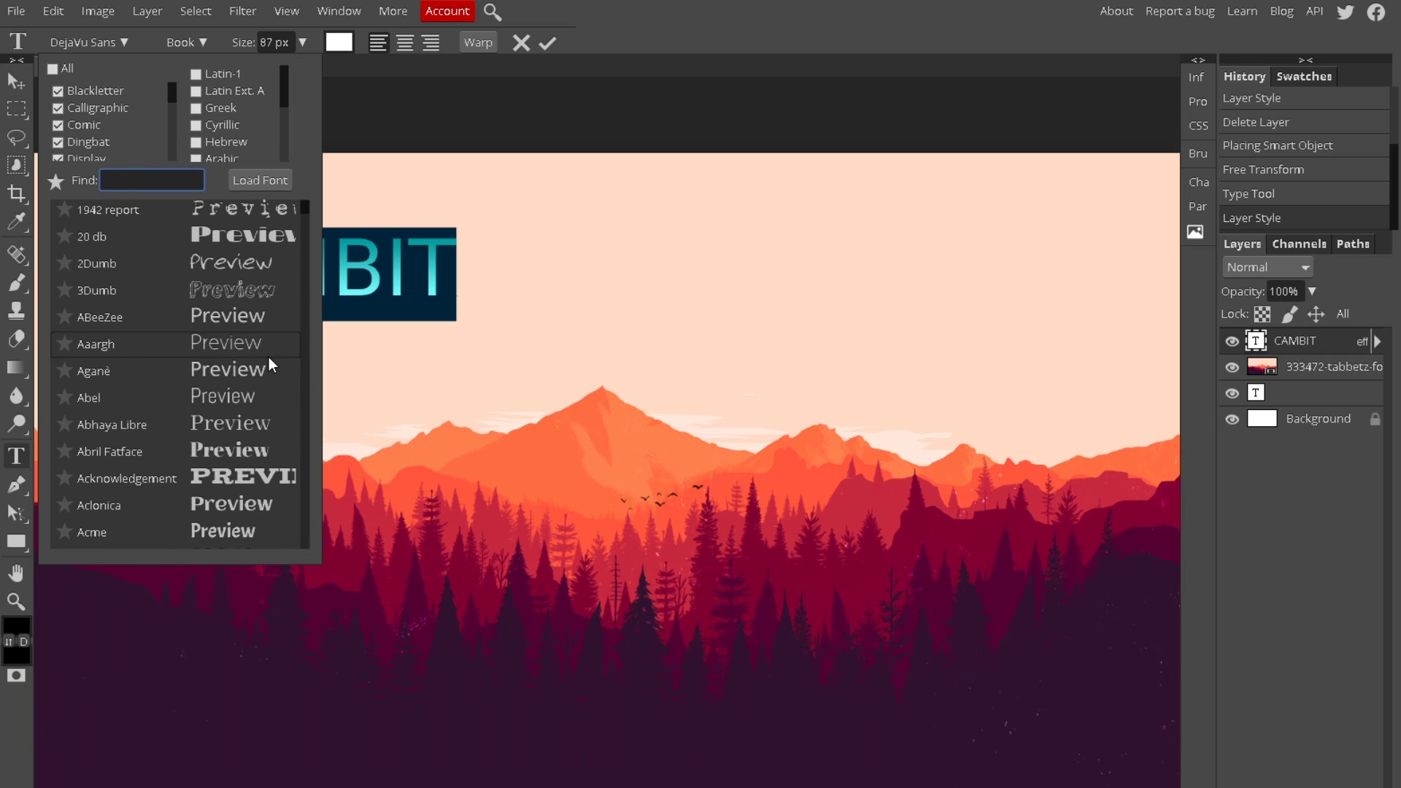
{"action": "scroll", "coordinate": [270, 361], "scroll_direction": "up", "scroll_amount": 1}
{"action": "scroll", "coordinate": [269, 360], "scroll_direction": "down", "scroll_amount": 6}
{"action": "scroll", "coordinate": [264, 340], "scroll_direction": "down", "scroll_amount": 9}
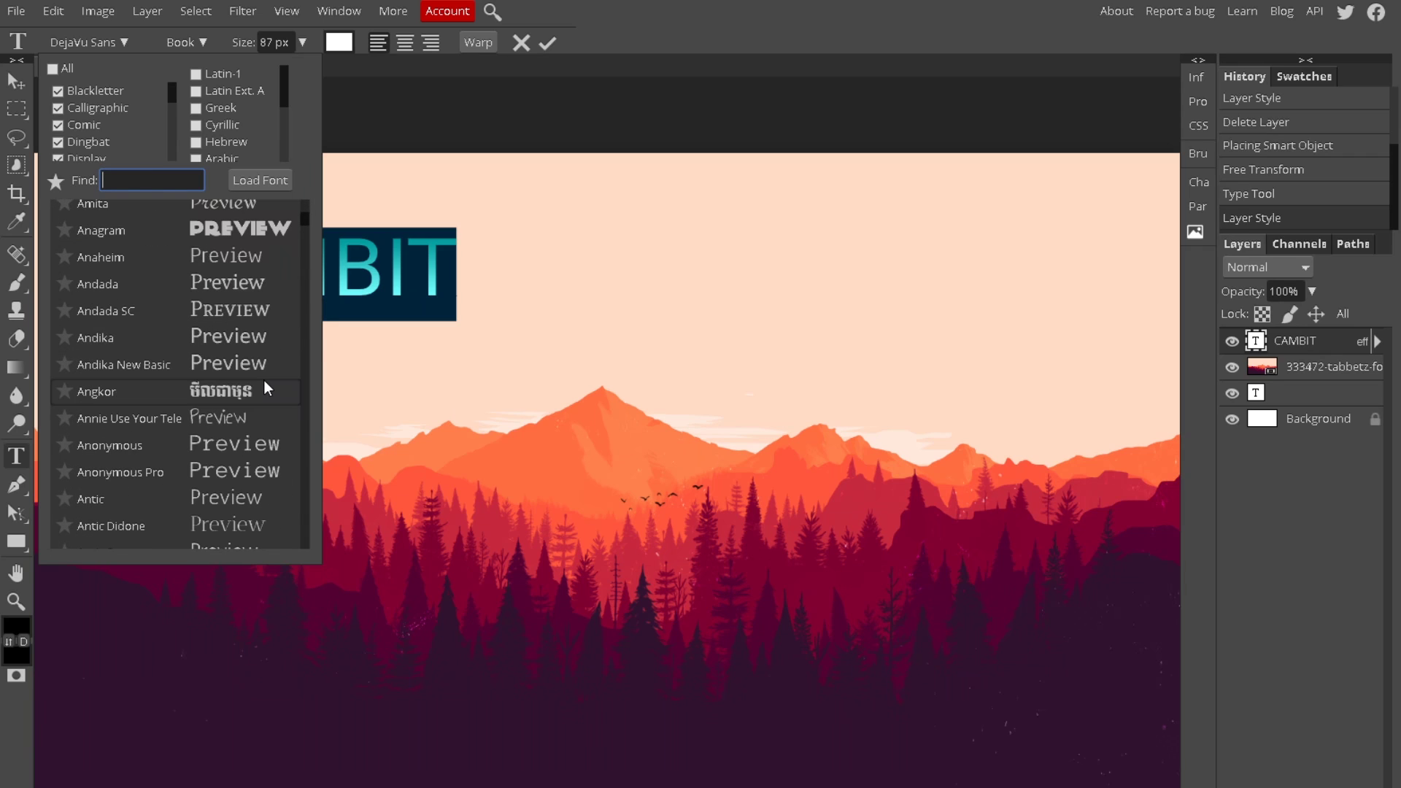
{"action": "scroll", "coordinate": [265, 380], "scroll_direction": "down", "scroll_amount": 8}
{"action": "scroll", "coordinate": [266, 372], "scroll_direction": "down", "scroll_amount": 14}
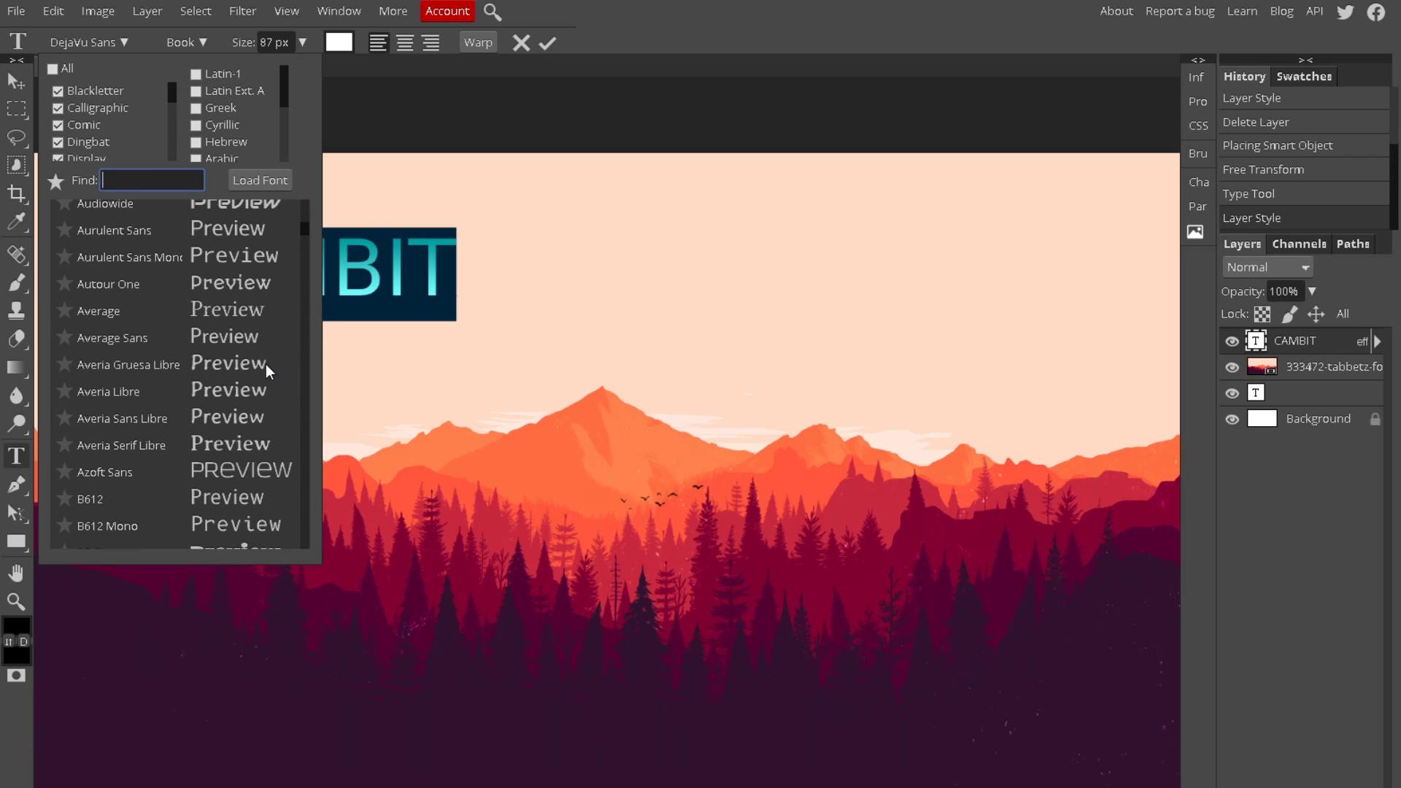
{"action": "left_click", "coordinate": [238, 373]}
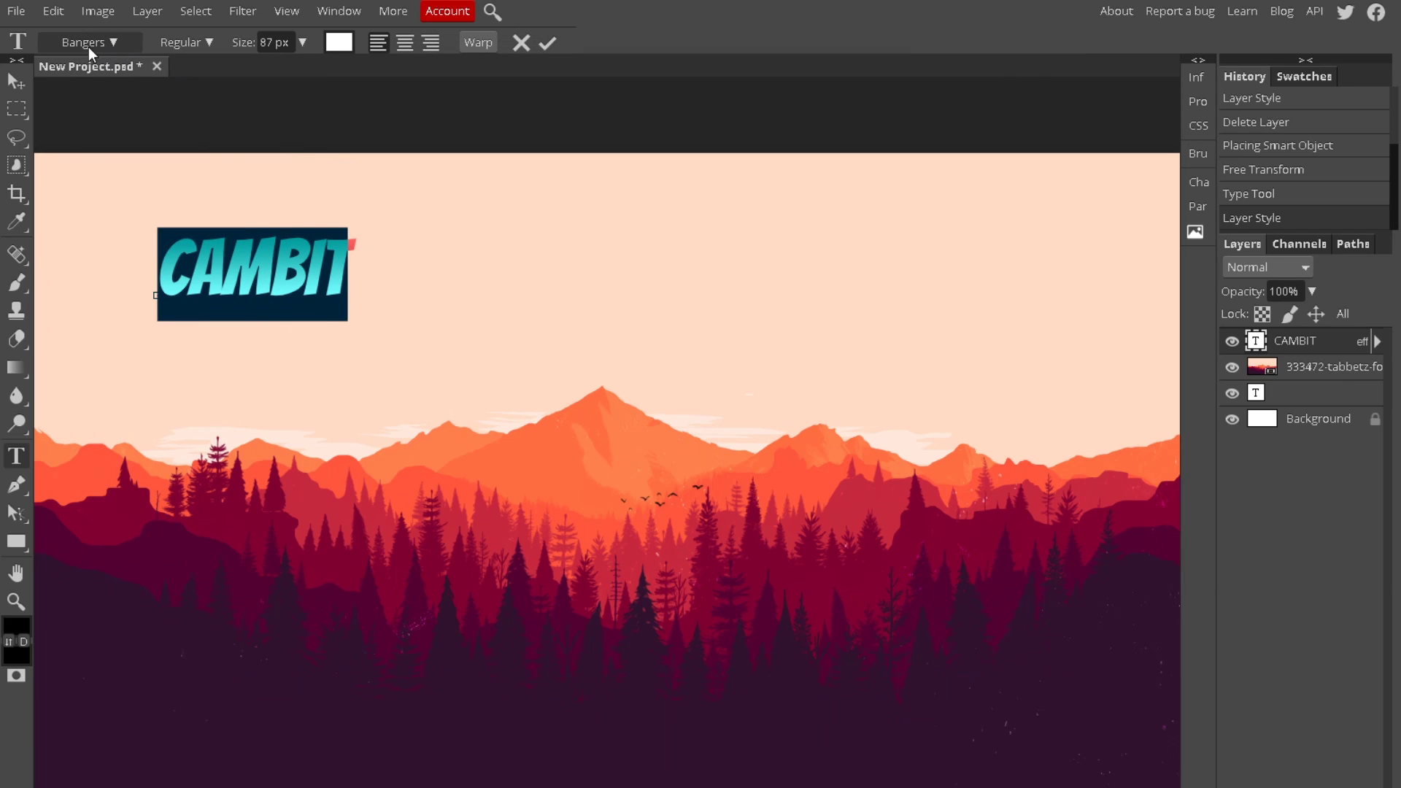
Step: Resize CAMBIT to 150 px, commit it, and move it into the upper-left sky
{"action": "left_click", "coordinate": [303, 42]}
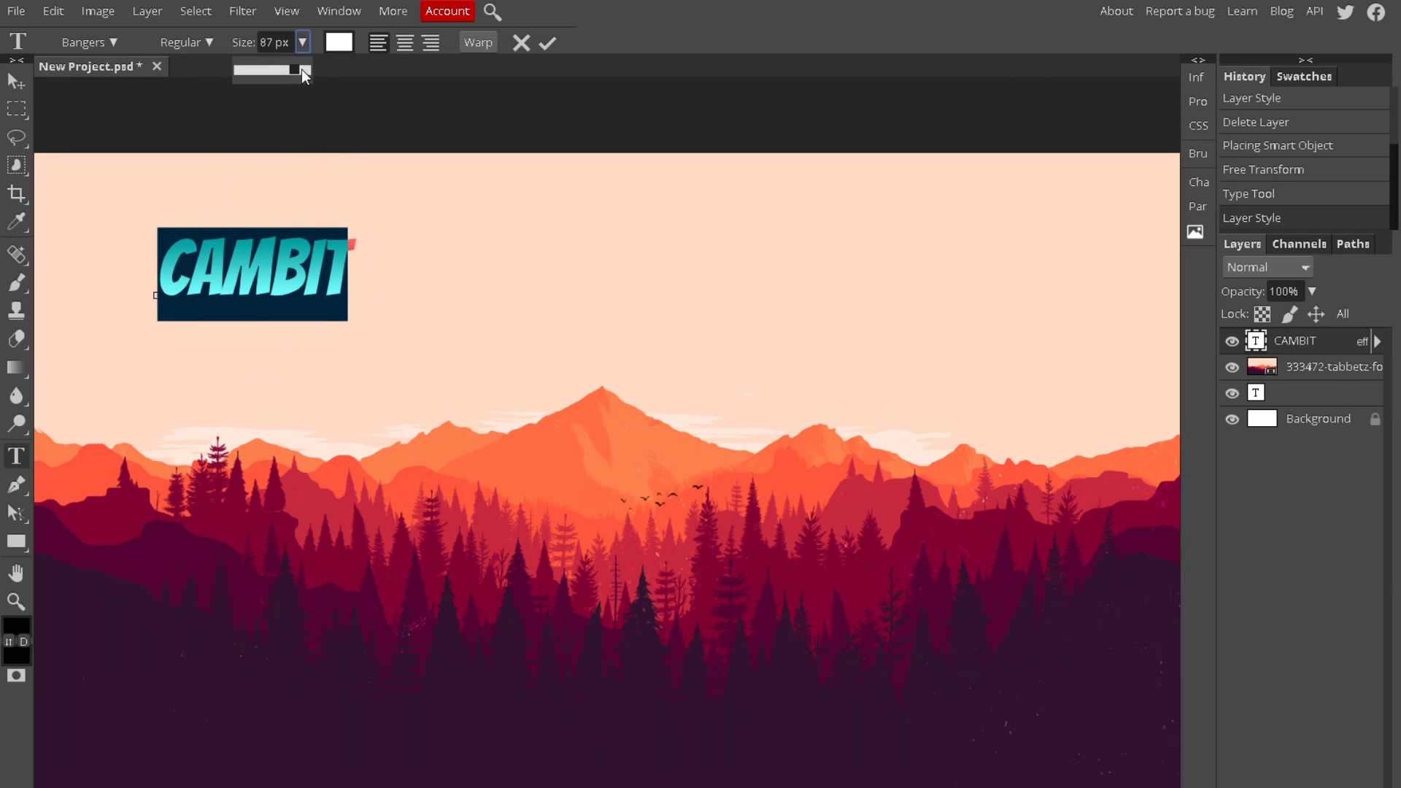
{"action": "left_click_drag", "start_coordinate": [292, 68], "coordinate": [330, 70]}
{"action": "left_click", "coordinate": [547, 43]}
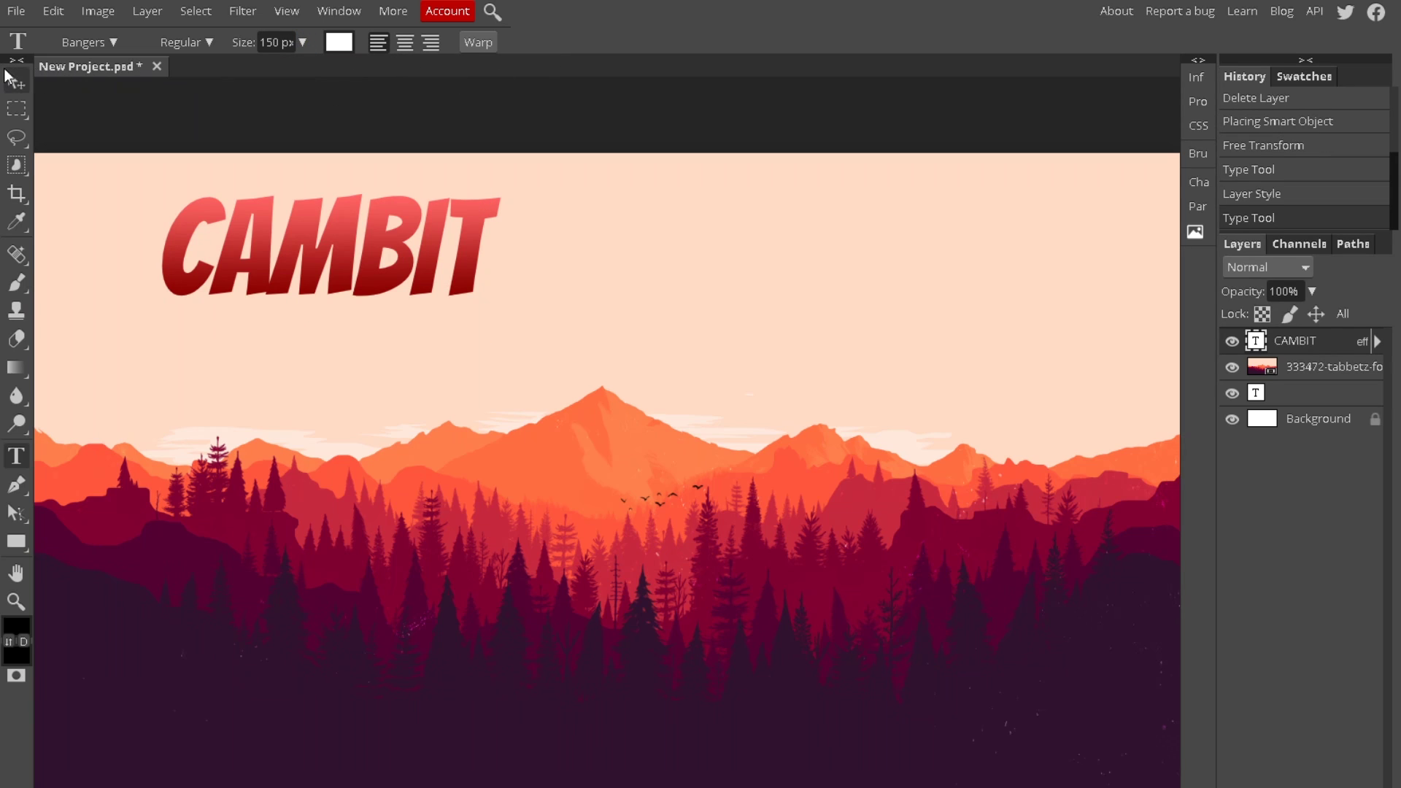
{"action": "left_click", "coordinate": [17, 80]}
{"action": "mouse_move", "coordinate": [291, 241]}
{"action": "left_mouse_down"}
{"action": "mouse_move", "coordinate": [282, 266]}
{"action": "mouse_move", "coordinate": [229, 260]}
{"action": "mouse_move", "coordinate": [702, 365]}
{"action": "mouse_move", "coordinate": [583, 425]}
{"action": "mouse_move", "coordinate": [640, 408]}
{"action": "mouse_move", "coordinate": [242, 248]}
{"action": "mouse_move", "coordinate": [292, 236]}
{"action": "left_mouse_up"}
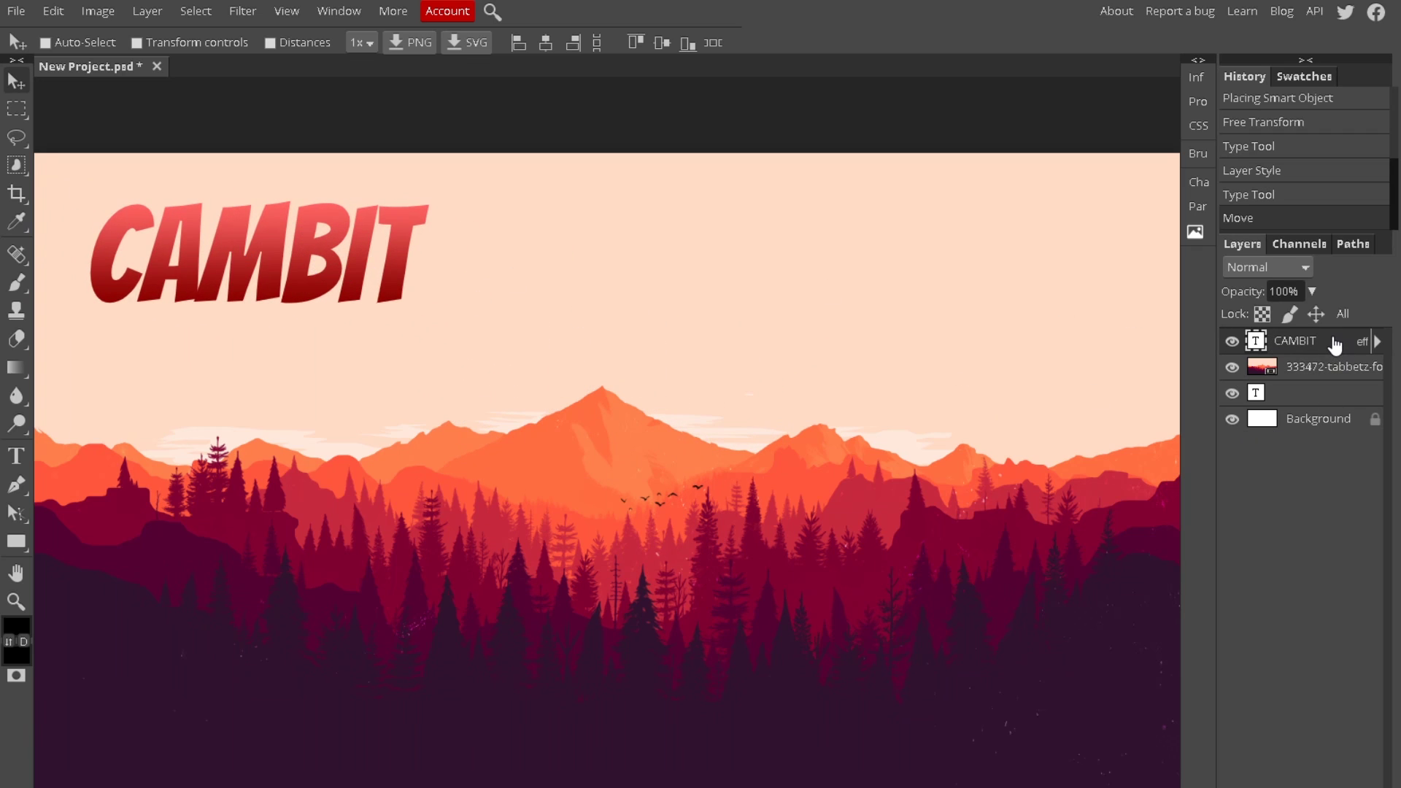
Step: Add a drop shadow to CAMBIT at 16% opacity, 89° angle, 14 px distance
{"action": "double_click", "coordinate": [1335, 344]}
{"action": "left_click_drag", "start_coordinate": [511, 150], "coordinate": [1226, 135]}
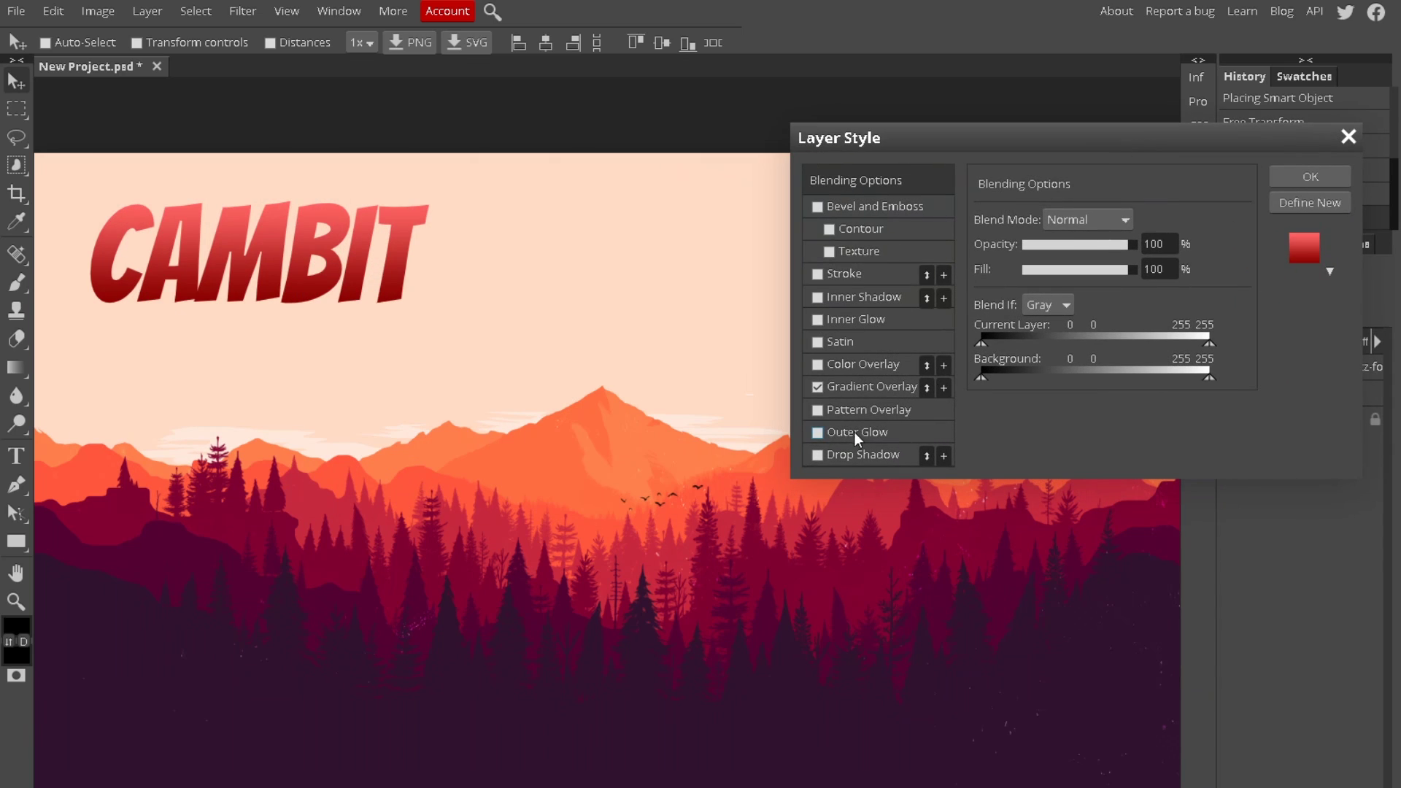
{"action": "left_click", "coordinate": [822, 458]}
{"action": "left_click", "coordinate": [848, 457]}
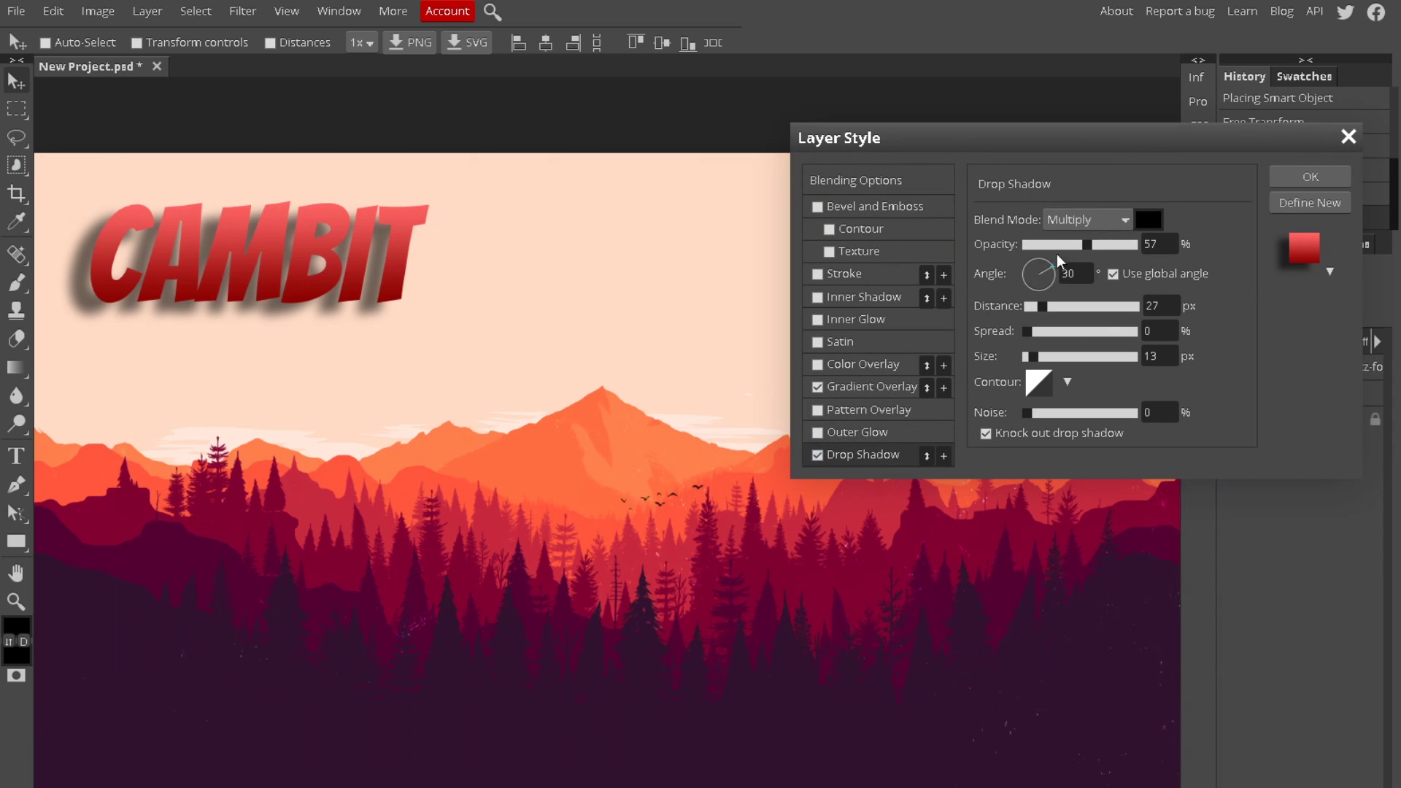
{"action": "left_click", "coordinate": [1036, 246]}
{"action": "left_click_drag", "start_coordinate": [1036, 246], "coordinate": [1045, 247]}
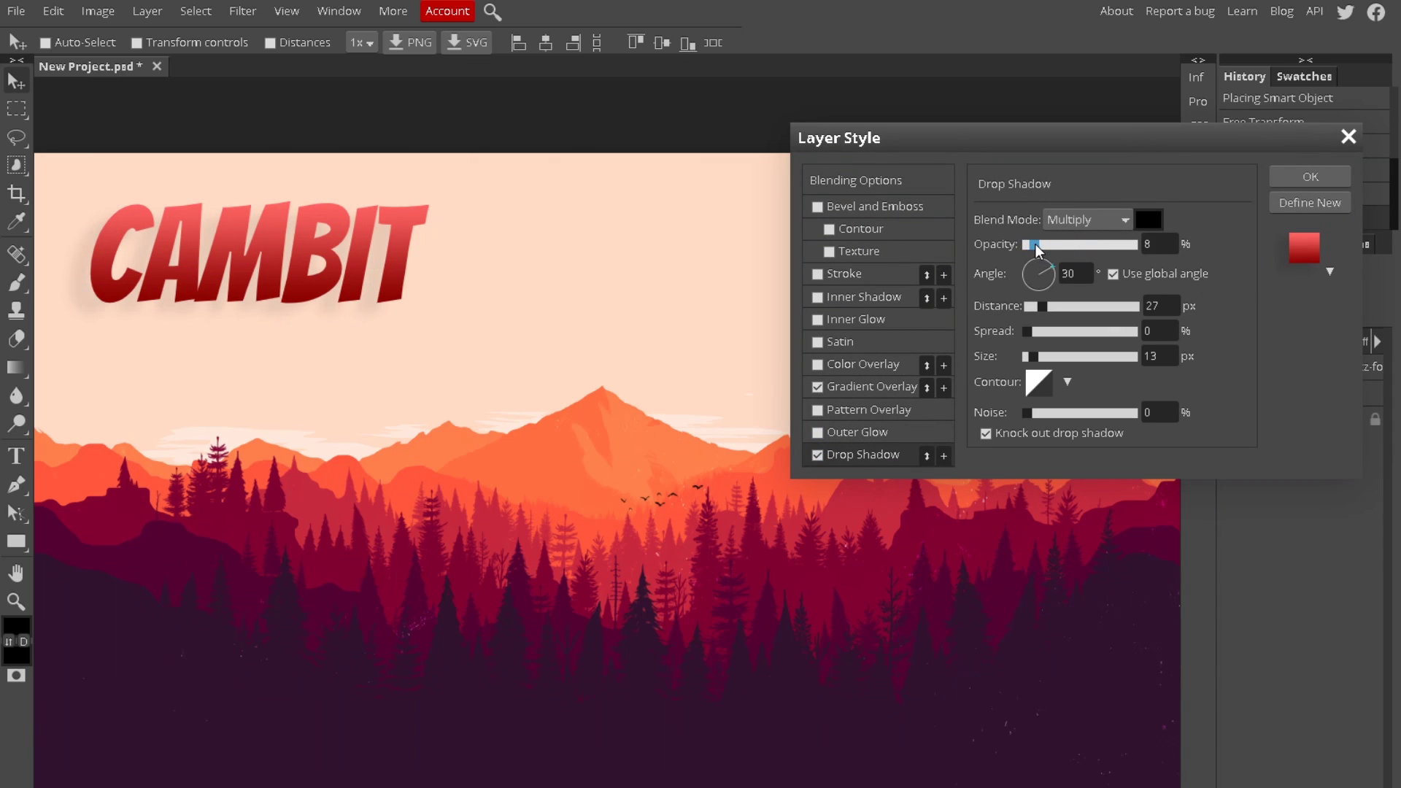
{"action": "left_click_drag", "start_coordinate": [1043, 248], "coordinate": [1049, 248]}
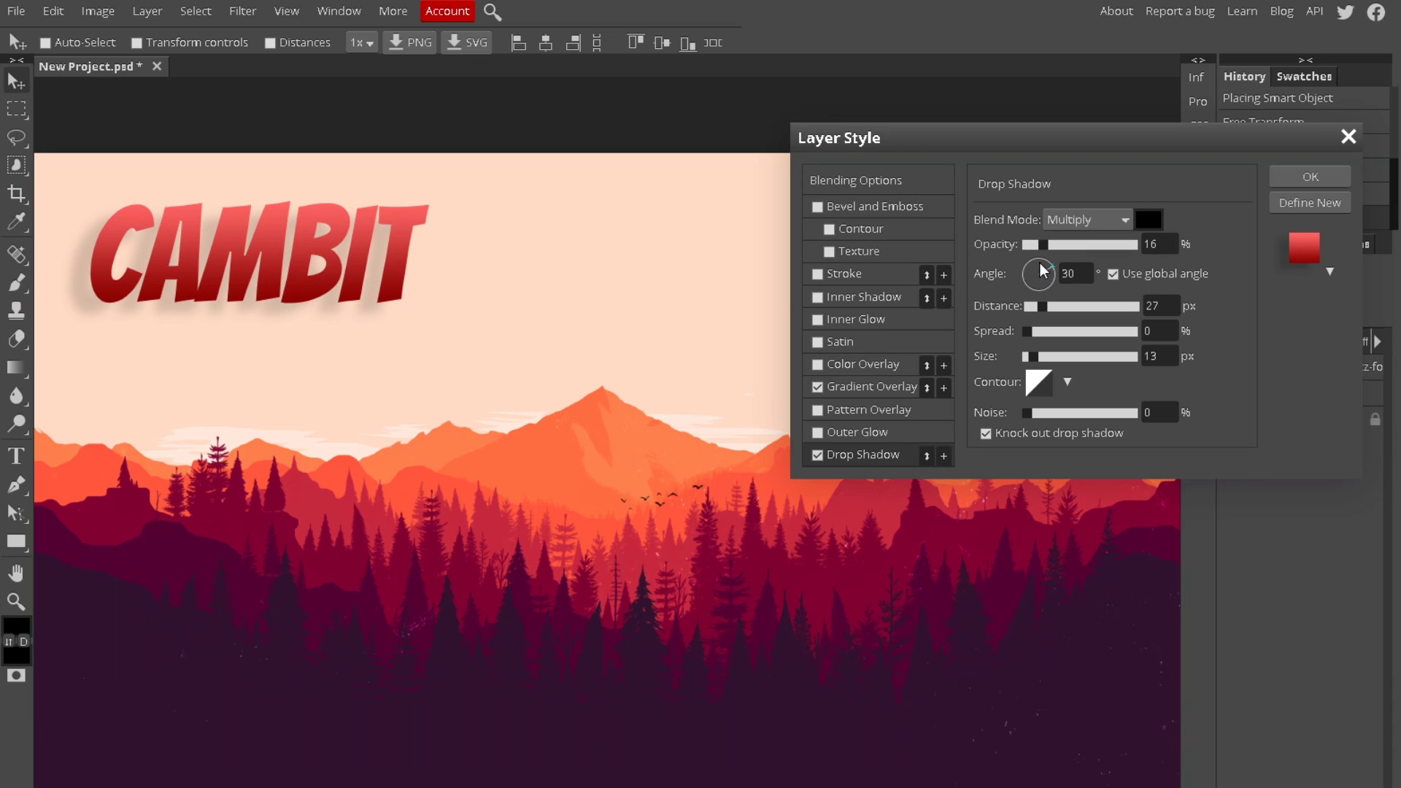
{"action": "mouse_move", "coordinate": [1042, 271]}
{"action": "left_mouse_down"}
{"action": "mouse_move", "coordinate": [1038, 251]}
{"action": "mouse_move", "coordinate": [1019, 291]}
{"action": "mouse_move", "coordinate": [1076, 325]}
{"action": "mouse_move", "coordinate": [1043, 255]}
{"action": "left_mouse_up"}
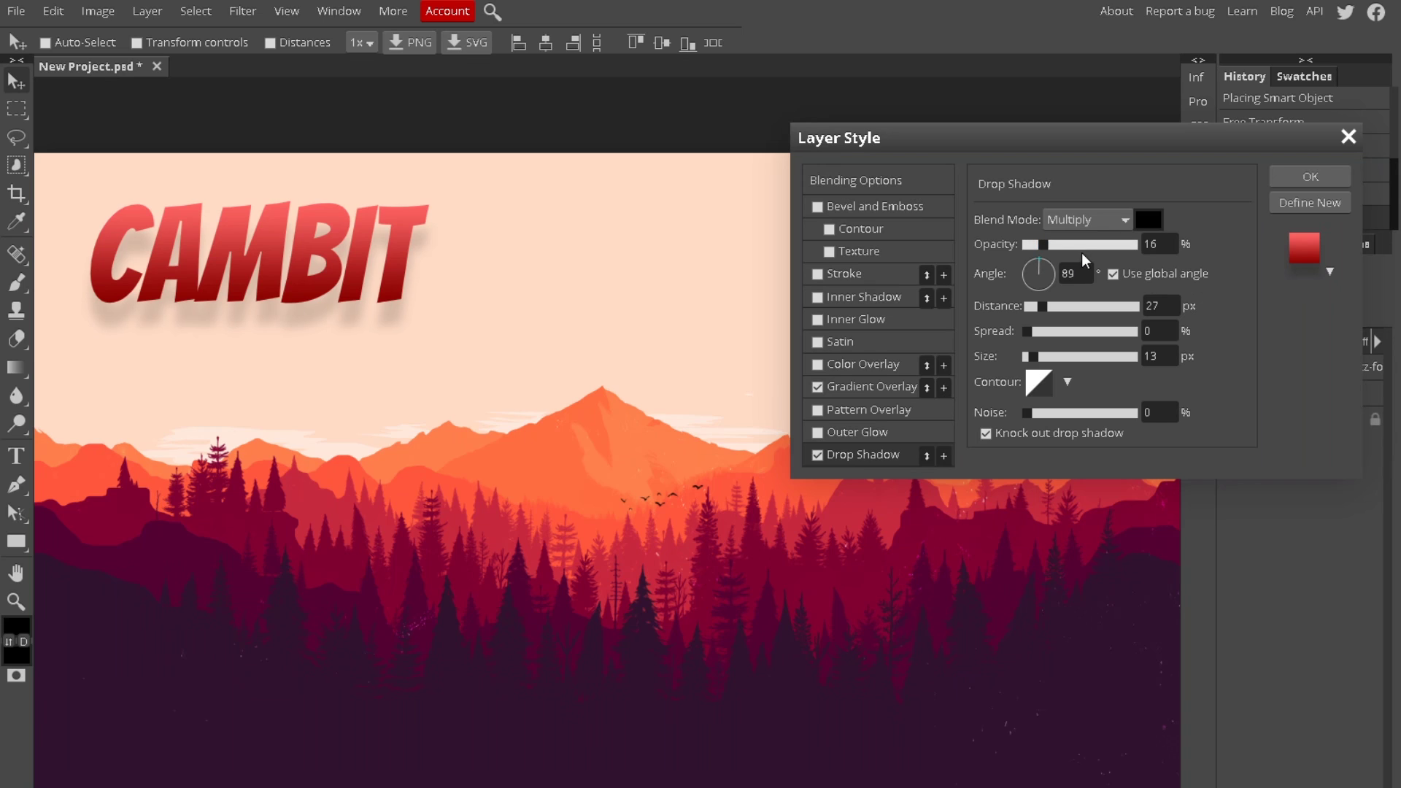
{"action": "mouse_move", "coordinate": [1051, 314]}
{"action": "left_mouse_down"}
{"action": "mouse_move", "coordinate": [1035, 310]}
{"action": "mouse_move", "coordinate": [1175, 305]}
{"action": "mouse_move", "coordinate": [1038, 310]}
{"action": "mouse_move", "coordinate": [1051, 321]}
{"action": "mouse_move", "coordinate": [1025, 336]}
{"action": "mouse_move", "coordinate": [1040, 333]}
{"action": "left_mouse_up"}
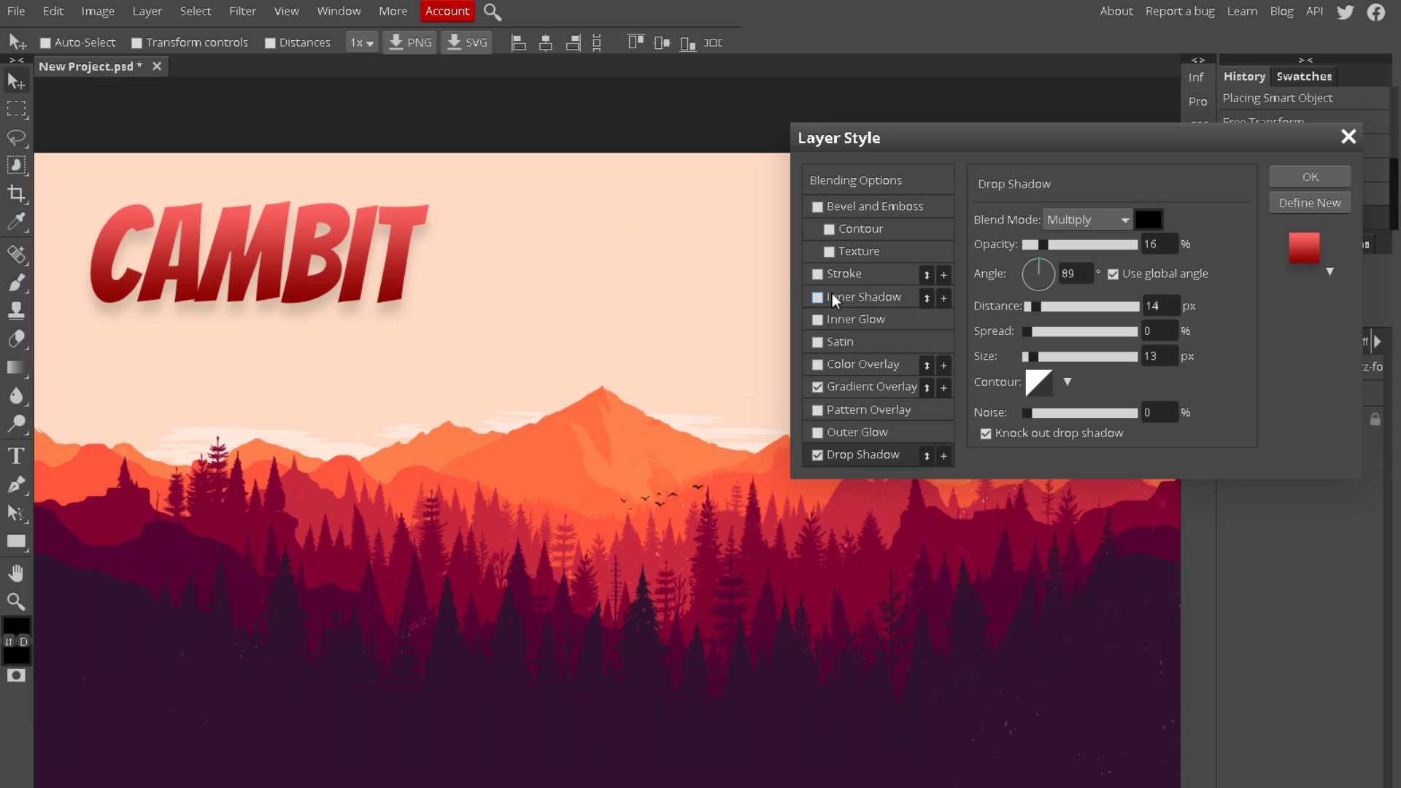
Step: Add satin shading at 20% opacity, distance 14, size 10, and enable Stroke
{"action": "left_click", "coordinate": [817, 342]}
{"action": "left_click", "coordinate": [814, 342]}
{"action": "left_click", "coordinate": [824, 342]}
{"action": "mouse_move", "coordinate": [1079, 242]}
{"action": "left_mouse_down"}
{"action": "mouse_move", "coordinate": [1032, 236]}
{"action": "mouse_move", "coordinate": [1048, 238]}
{"action": "left_mouse_up"}
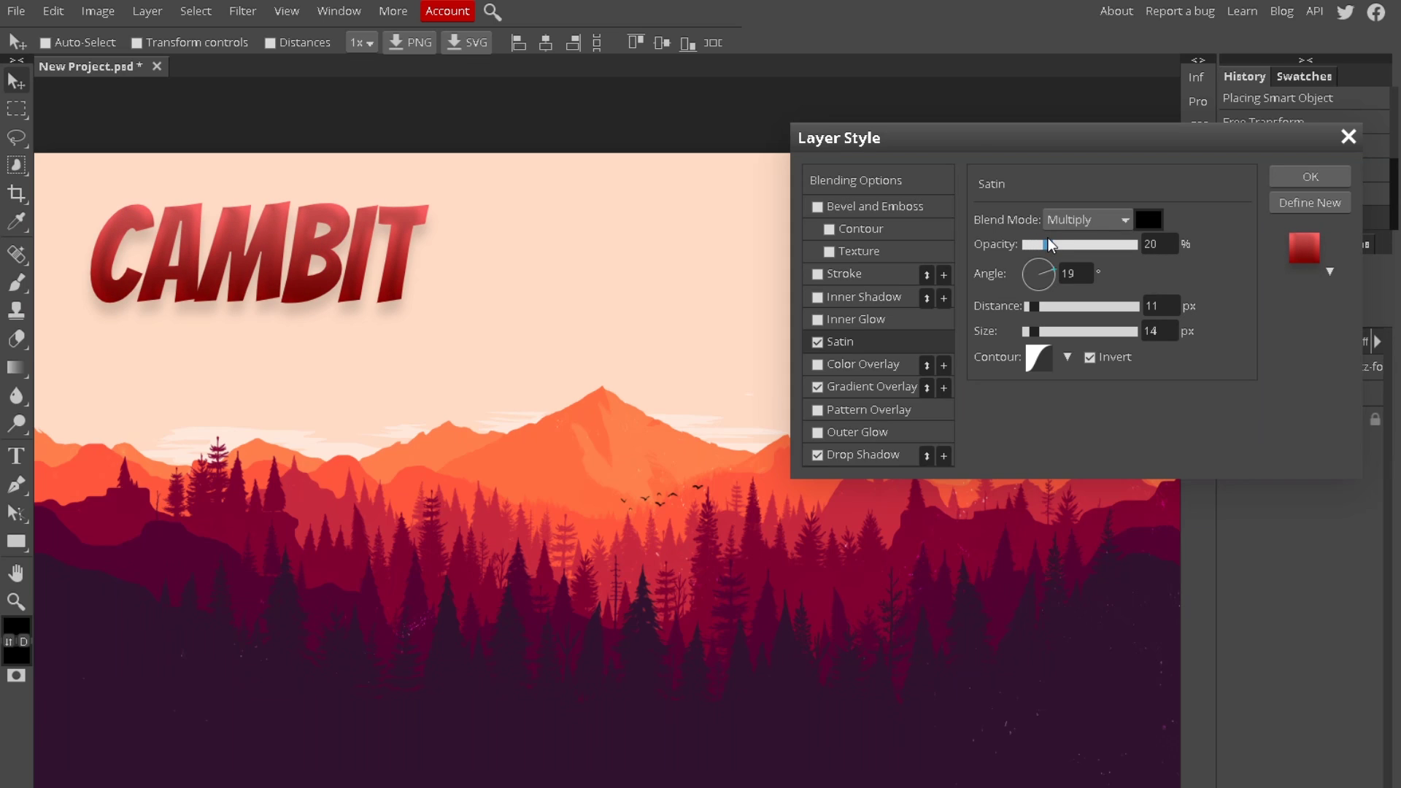
{"action": "left_click_drag", "start_coordinate": [1042, 301], "coordinate": [1037, 304]}
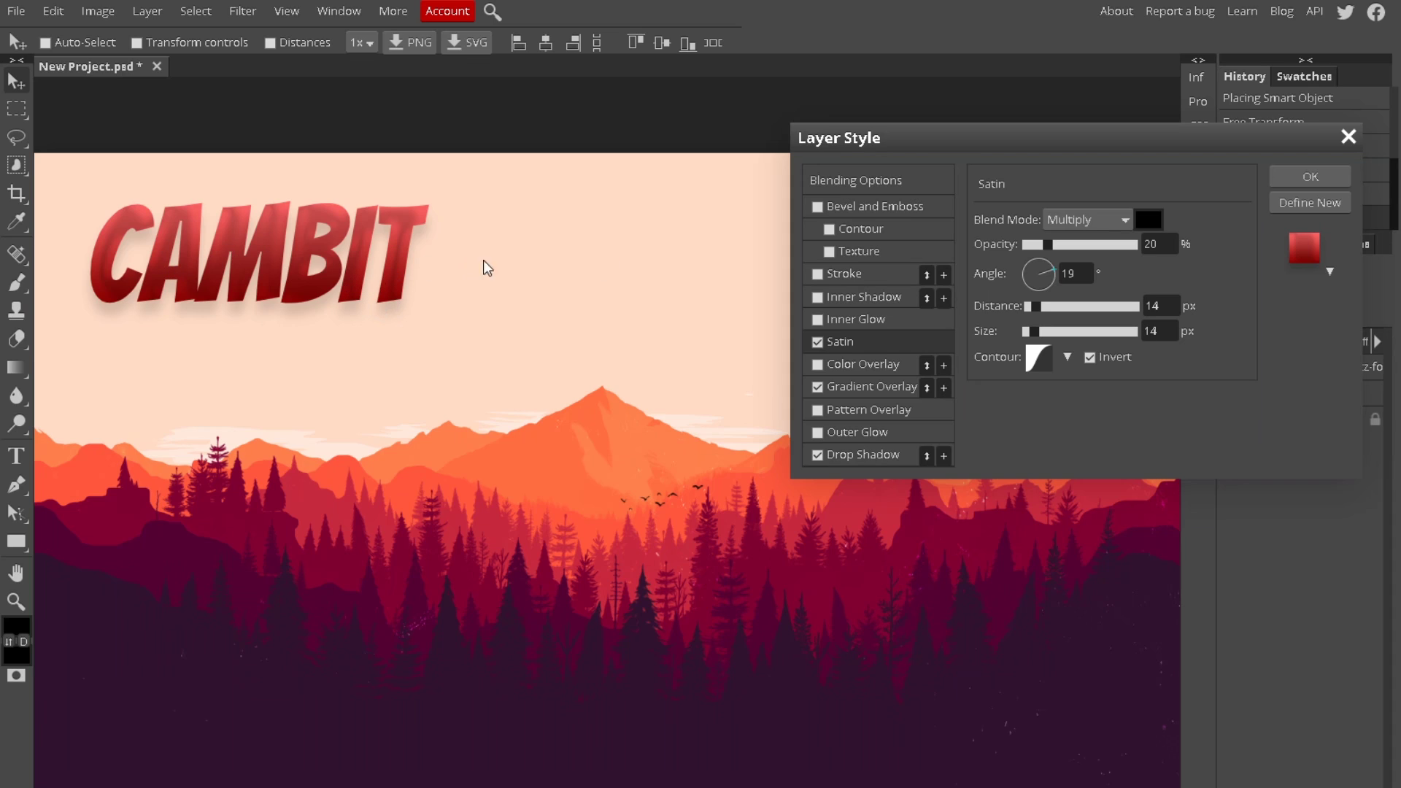
{"action": "mouse_move", "coordinate": [1035, 332]}
{"action": "left_mouse_down"}
{"action": "mouse_move", "coordinate": [1052, 330]}
{"action": "mouse_move", "coordinate": [1030, 332]}
{"action": "left_mouse_up"}
{"action": "left_click", "coordinate": [817, 277]}
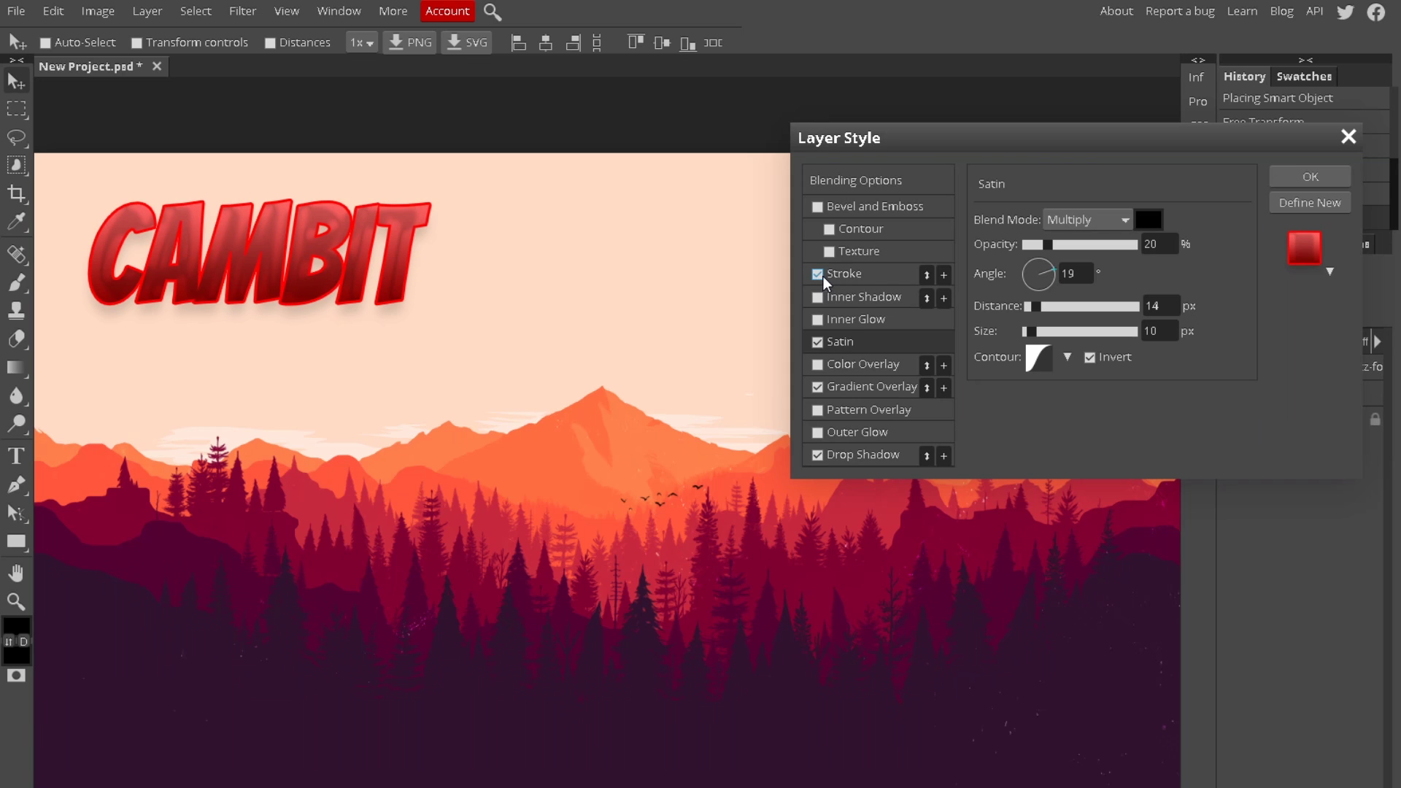
Step: Make the stroke 6 px pale pink (fff0f0) and apply the layer style
{"action": "left_click", "coordinate": [821, 277]}
{"action": "left_click", "coordinate": [987, 336]}
{"action": "left_click", "coordinate": [159, 172]}
{"action": "mouse_move", "coordinate": [352, 154]}
{"action": "left_mouse_down"}
{"action": "mouse_move", "coordinate": [773, 207]}
{"action": "mouse_move", "coordinate": [882, 242]}
{"action": "mouse_move", "coordinate": [856, 318]}
{"action": "left_mouse_up"}
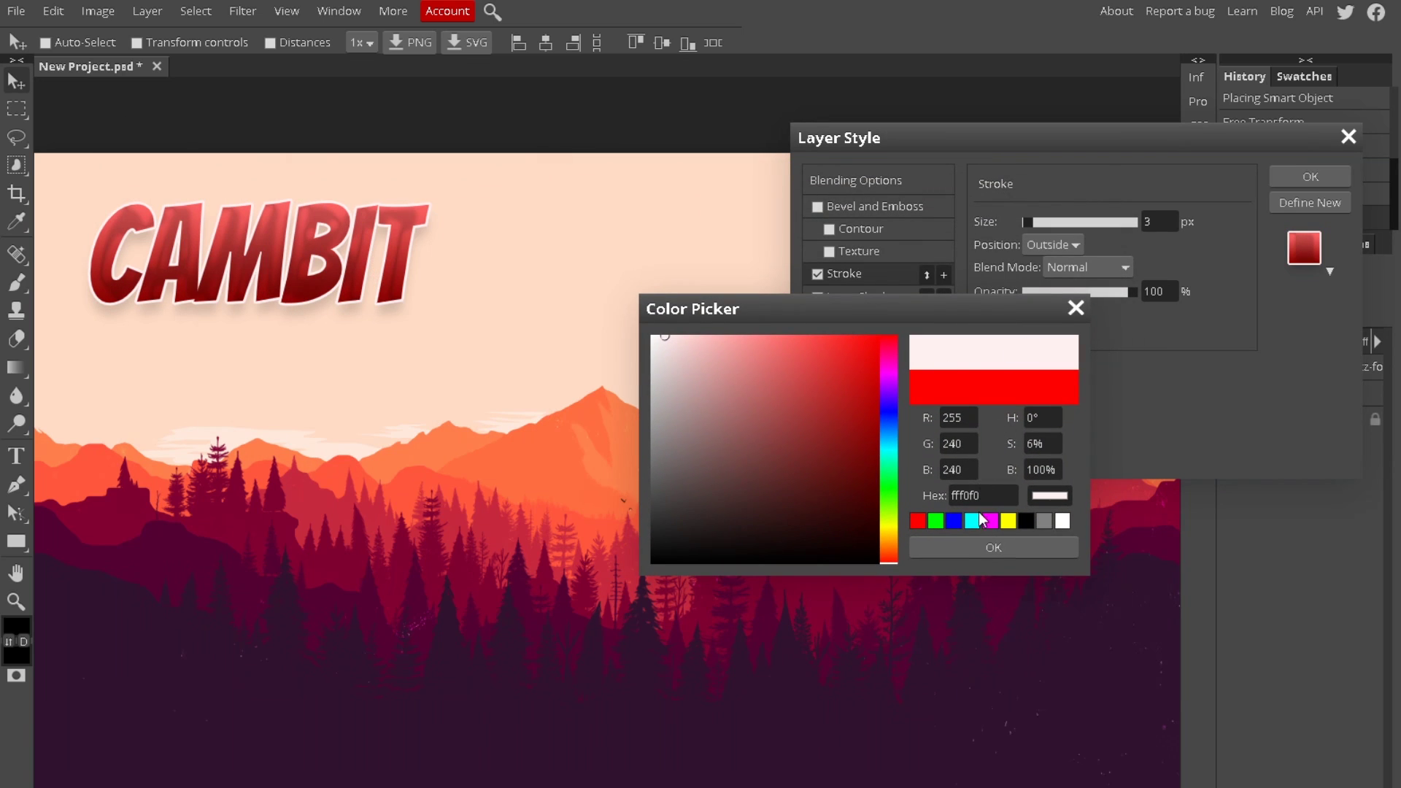
{"action": "left_click", "coordinate": [994, 548]}
{"action": "left_click_drag", "start_coordinate": [1039, 226], "coordinate": [1029, 225]}
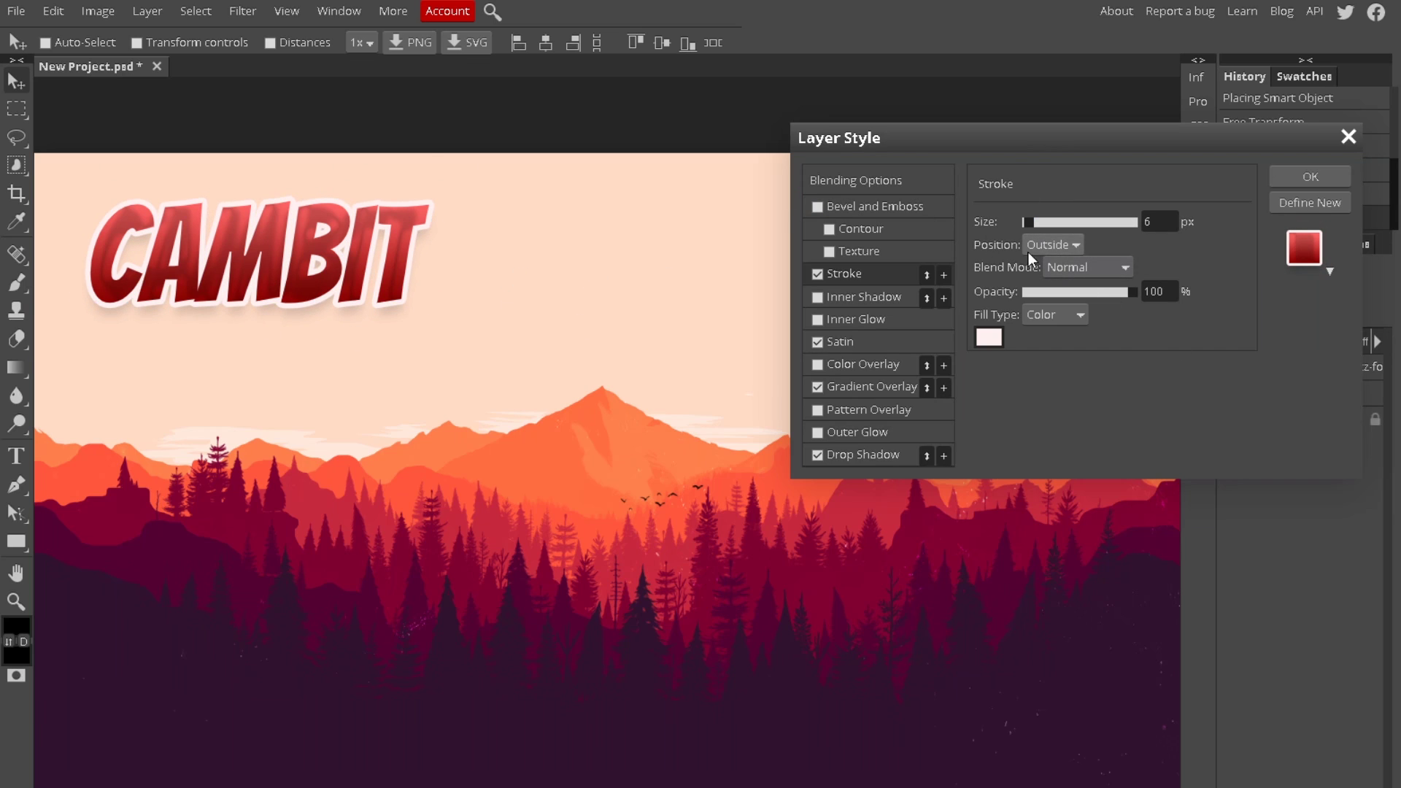
{"action": "left_click", "coordinate": [827, 298]}
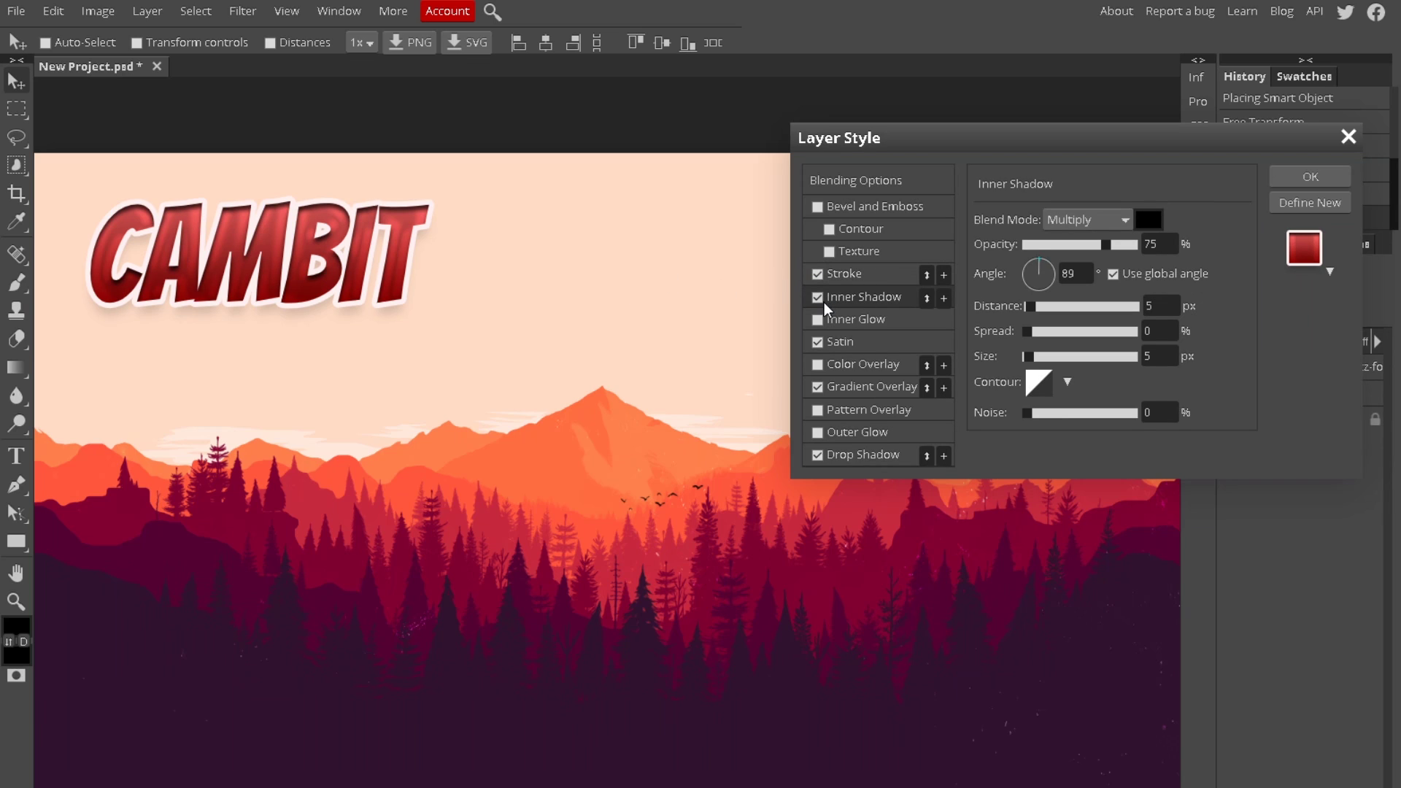
{"action": "left_click", "coordinate": [820, 300]}
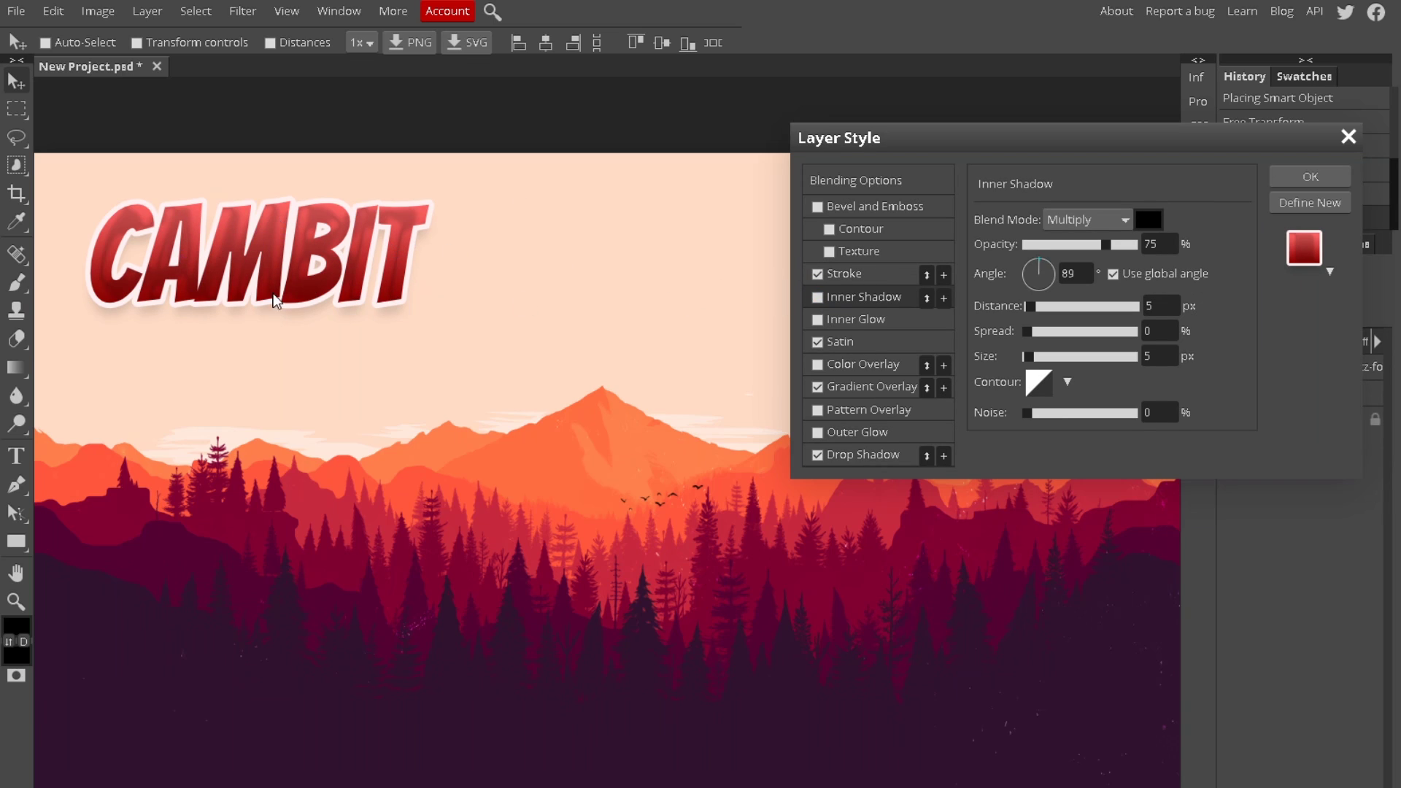
{"action": "left_click", "coordinate": [1312, 176]}
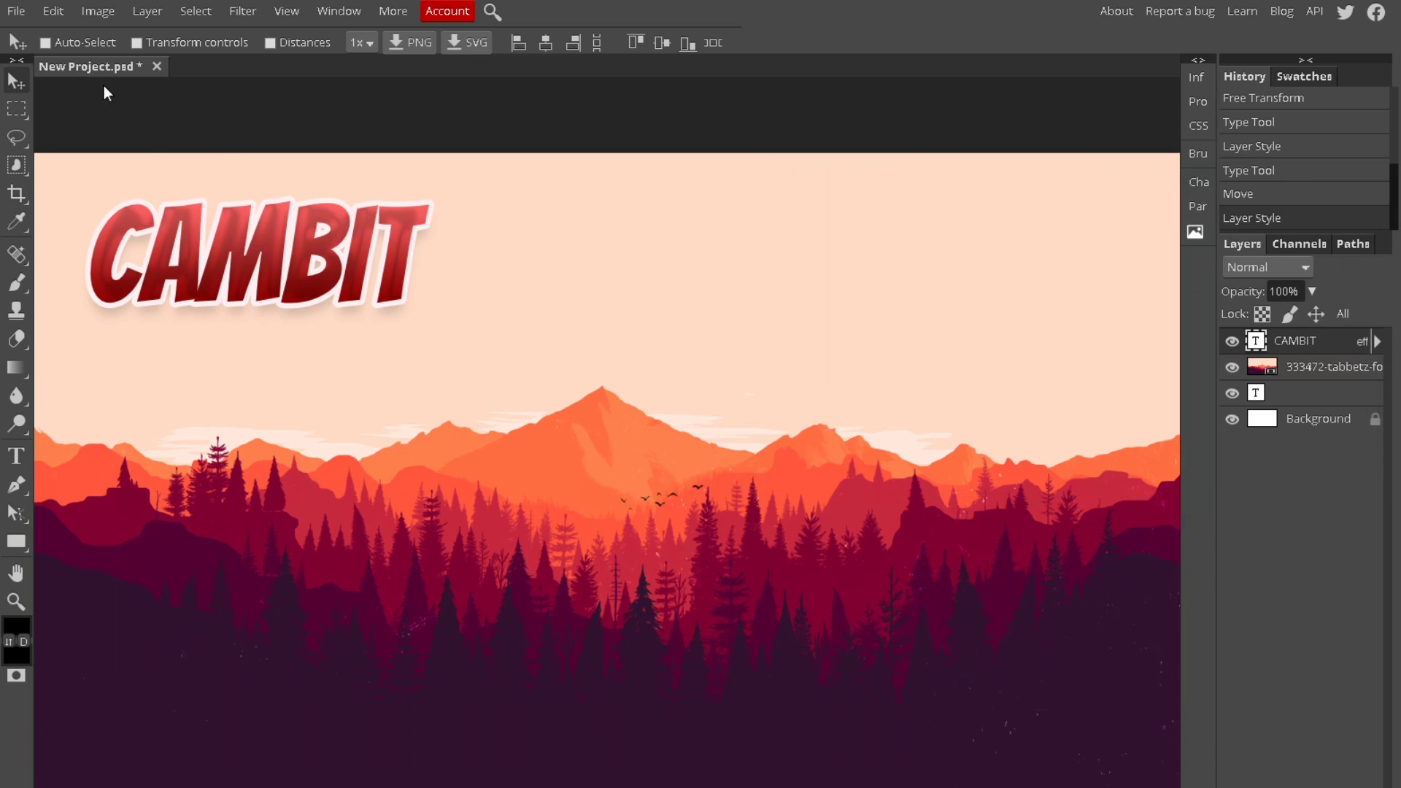
Step: Shift the red CAMBIT right, then add a plain white CAMBIT text at the top-left
{"action": "left_click_drag", "start_coordinate": [303, 244], "coordinate": [1023, 244]}
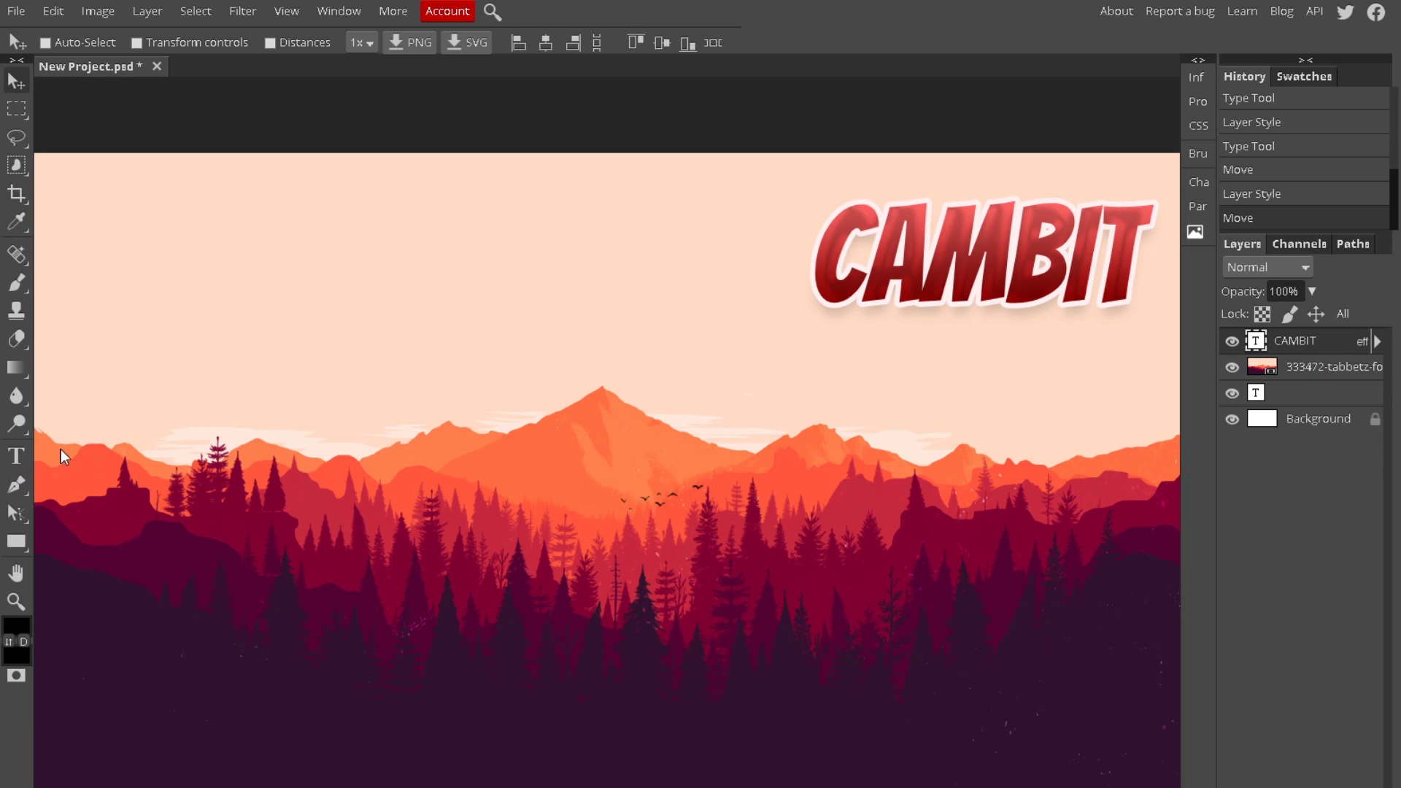
{"action": "left_click", "coordinate": [16, 456]}
{"action": "left_click", "coordinate": [401, 346]}
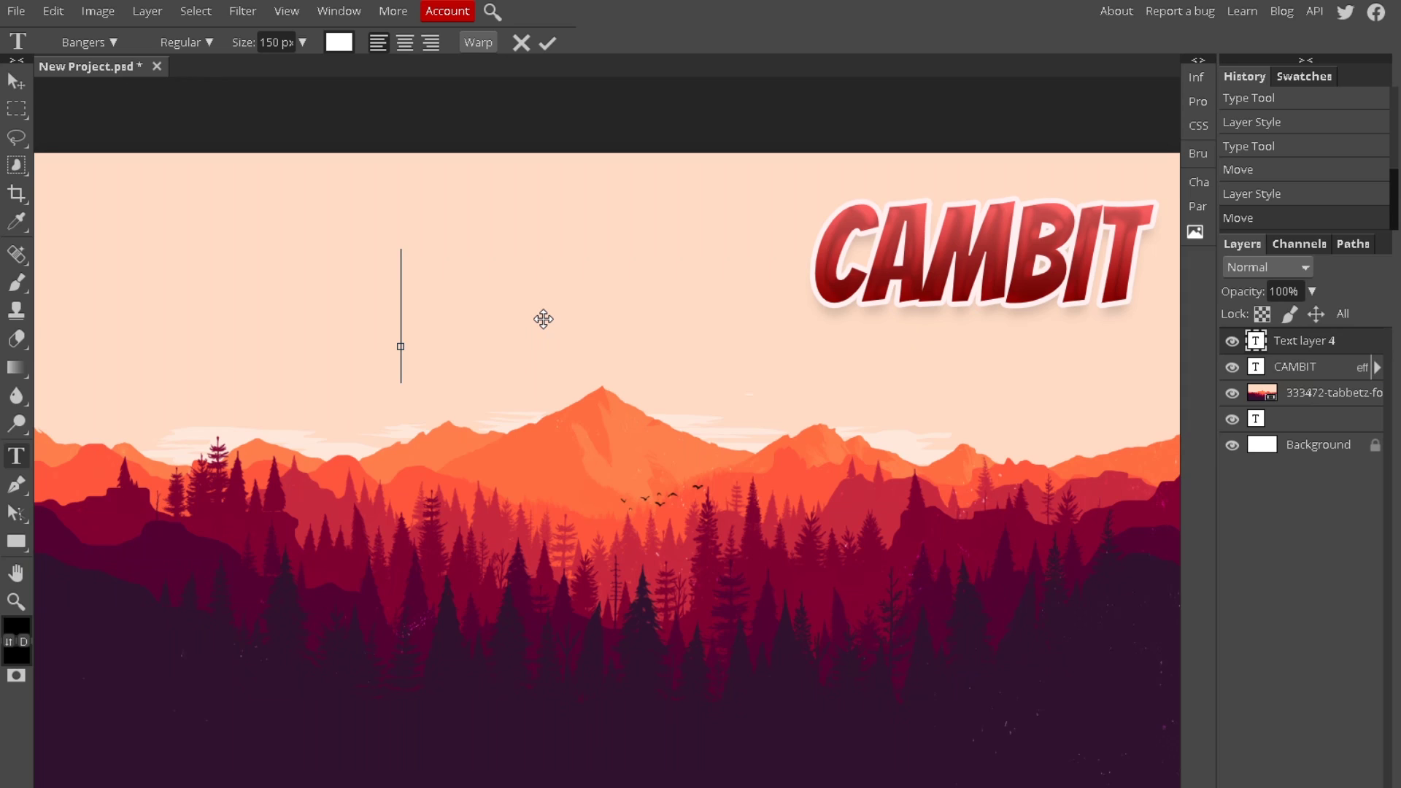
{"action": "type", "text": "CAMBI"}
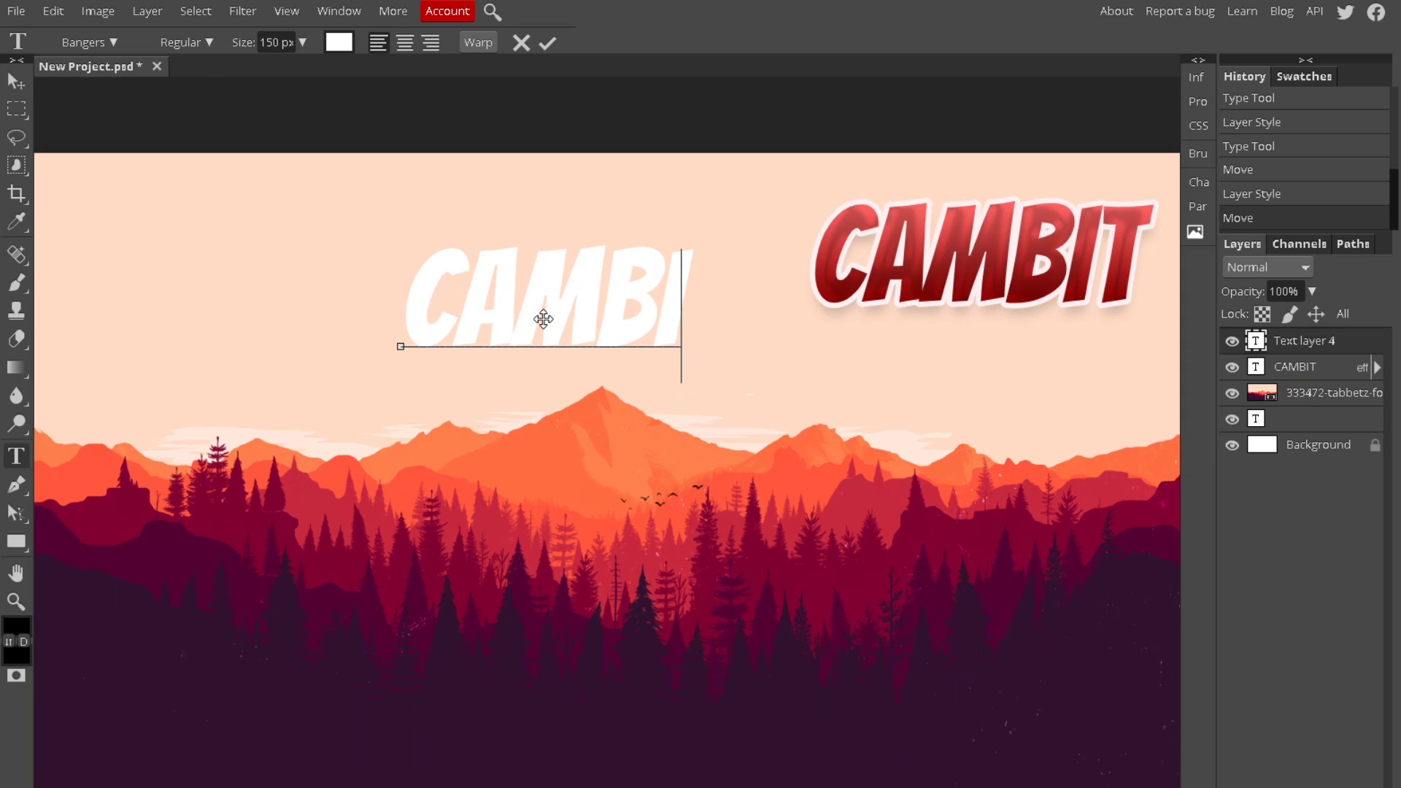
{"action": "type", "text": "T"}
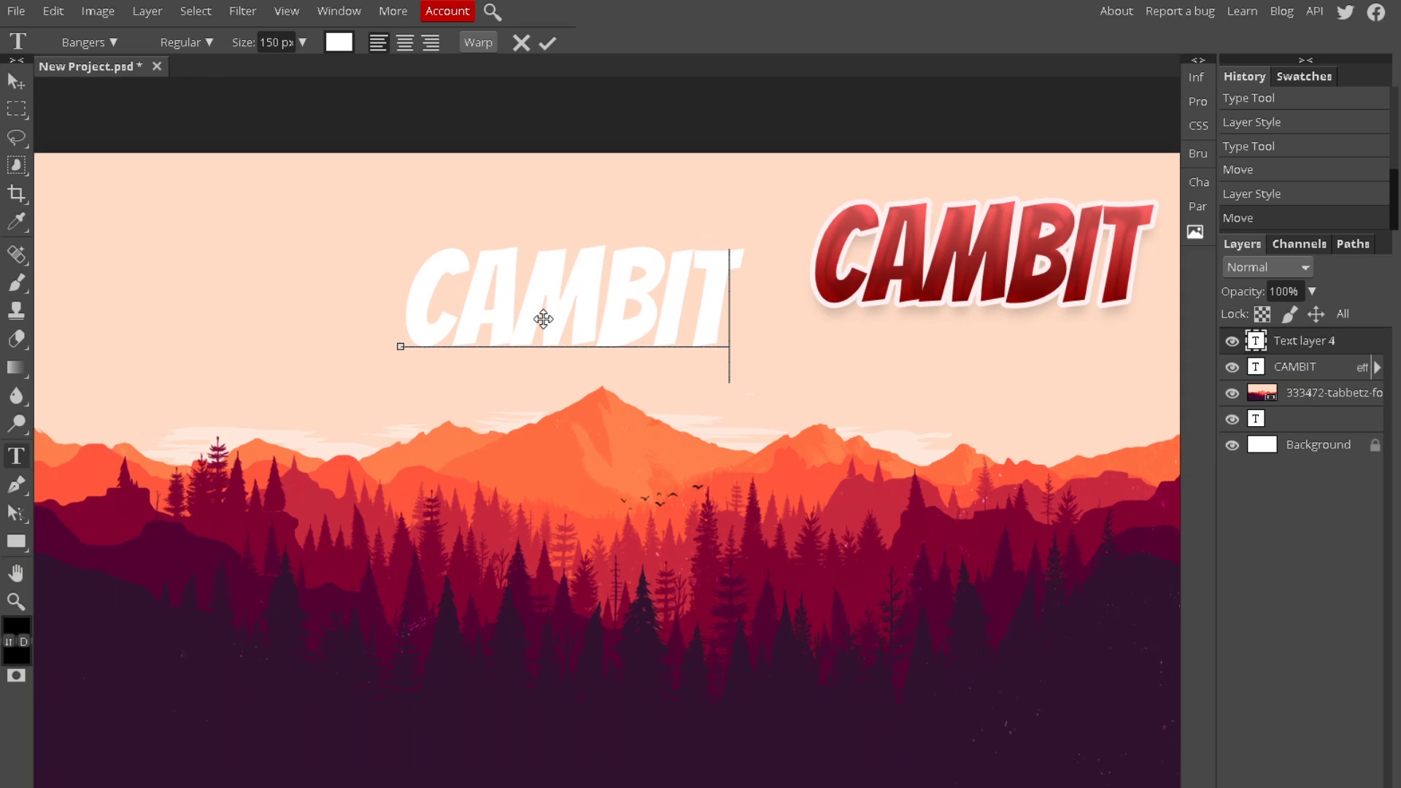
{"action": "left_click", "coordinate": [548, 43]}
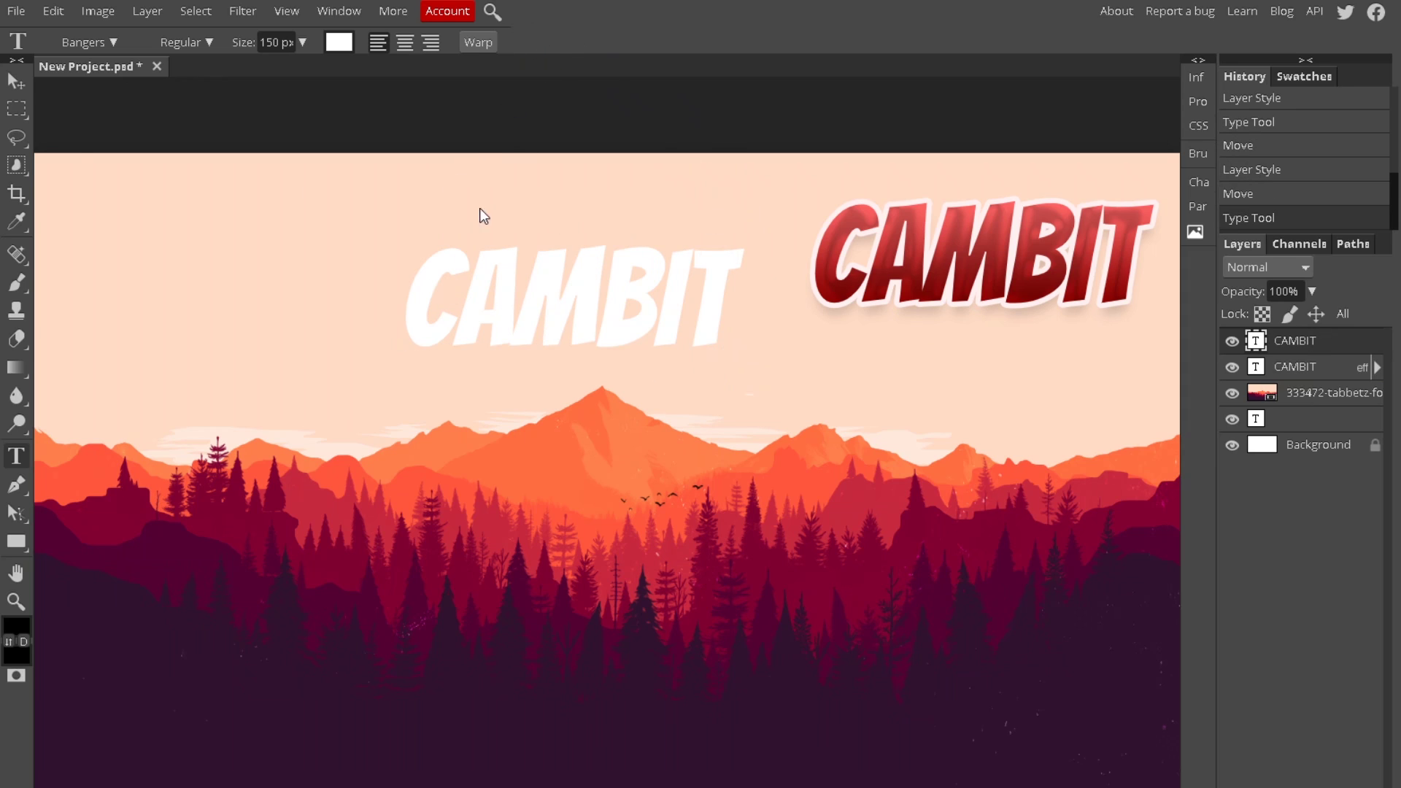
{"action": "left_click", "coordinate": [15, 81]}
{"action": "left_click_drag", "start_coordinate": [562, 290], "coordinate": [285, 234]}
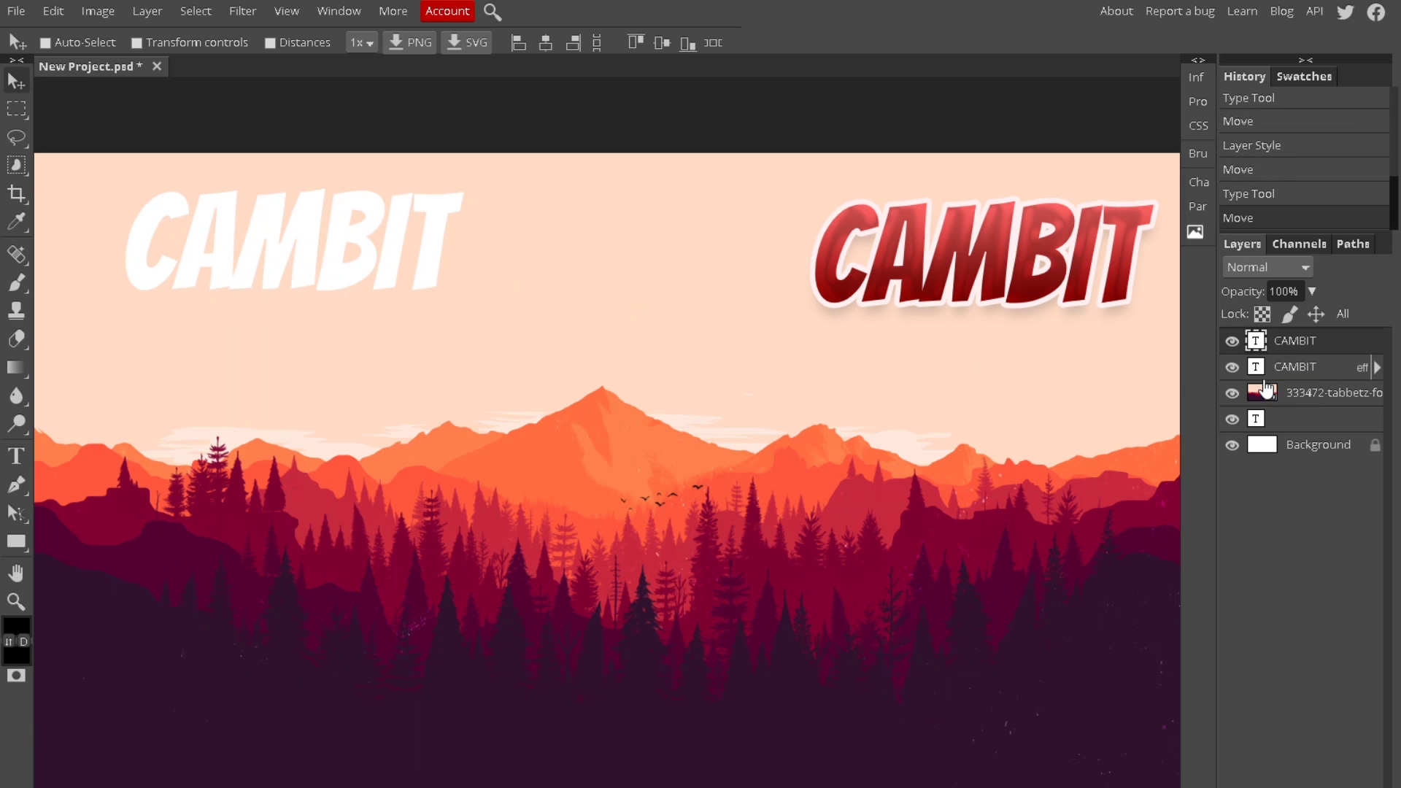
Step: Give the second CAMBIT the dark-to-light red gradient overlay and enable Inner Glow
{"action": "double_click", "coordinate": [1360, 343]}
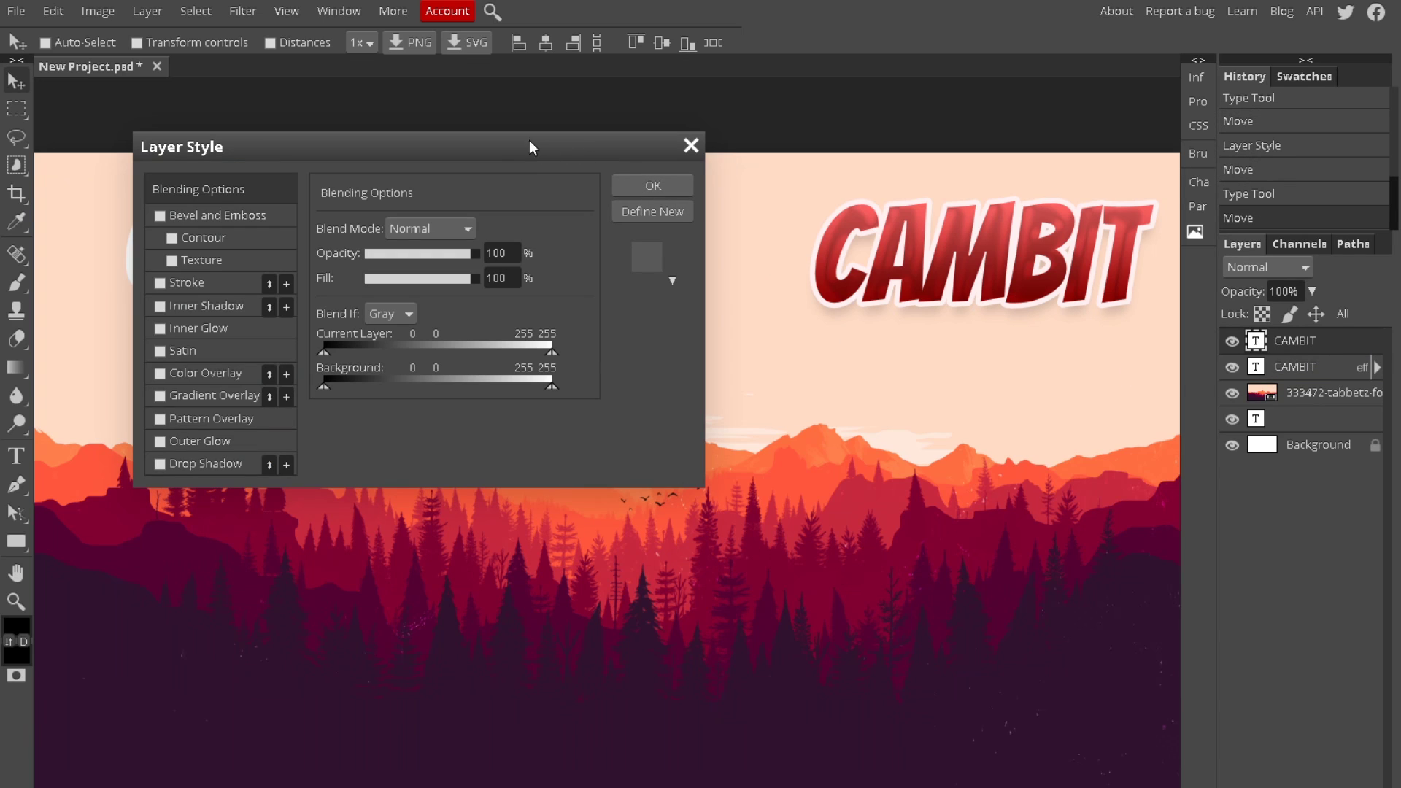
{"action": "left_click_drag", "start_coordinate": [509, 147], "coordinate": [1045, 118]}
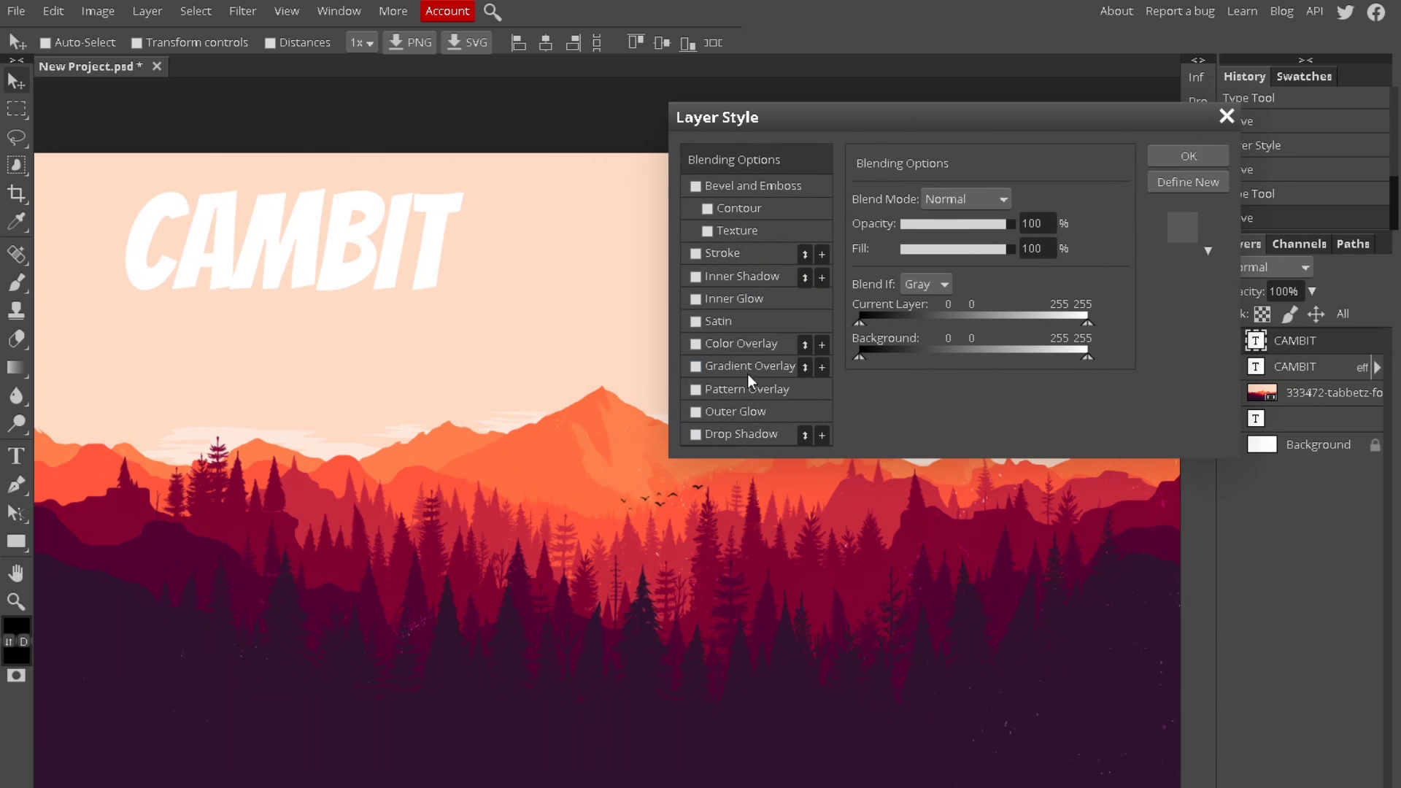
{"action": "left_click", "coordinate": [697, 365]}
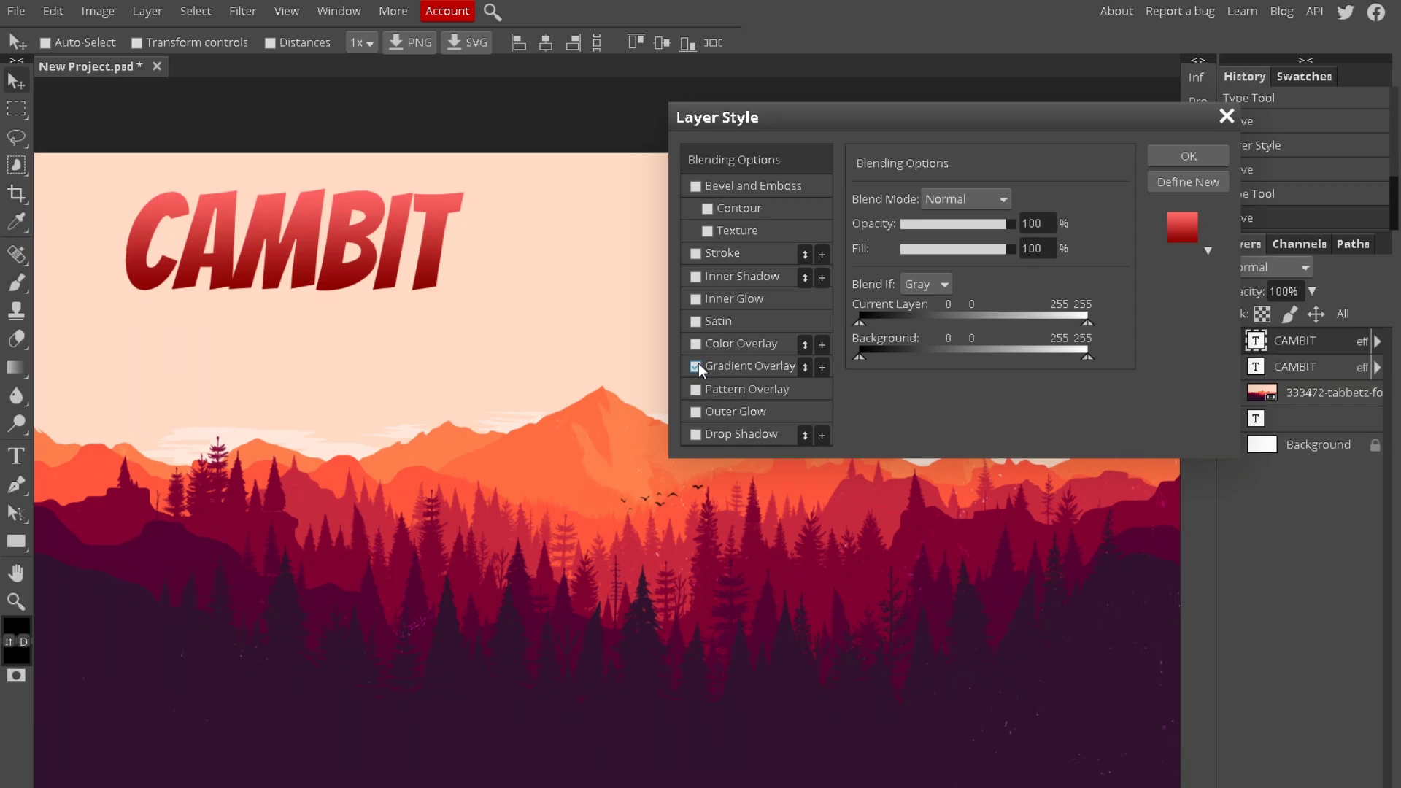
{"action": "left_click", "coordinate": [742, 362]}
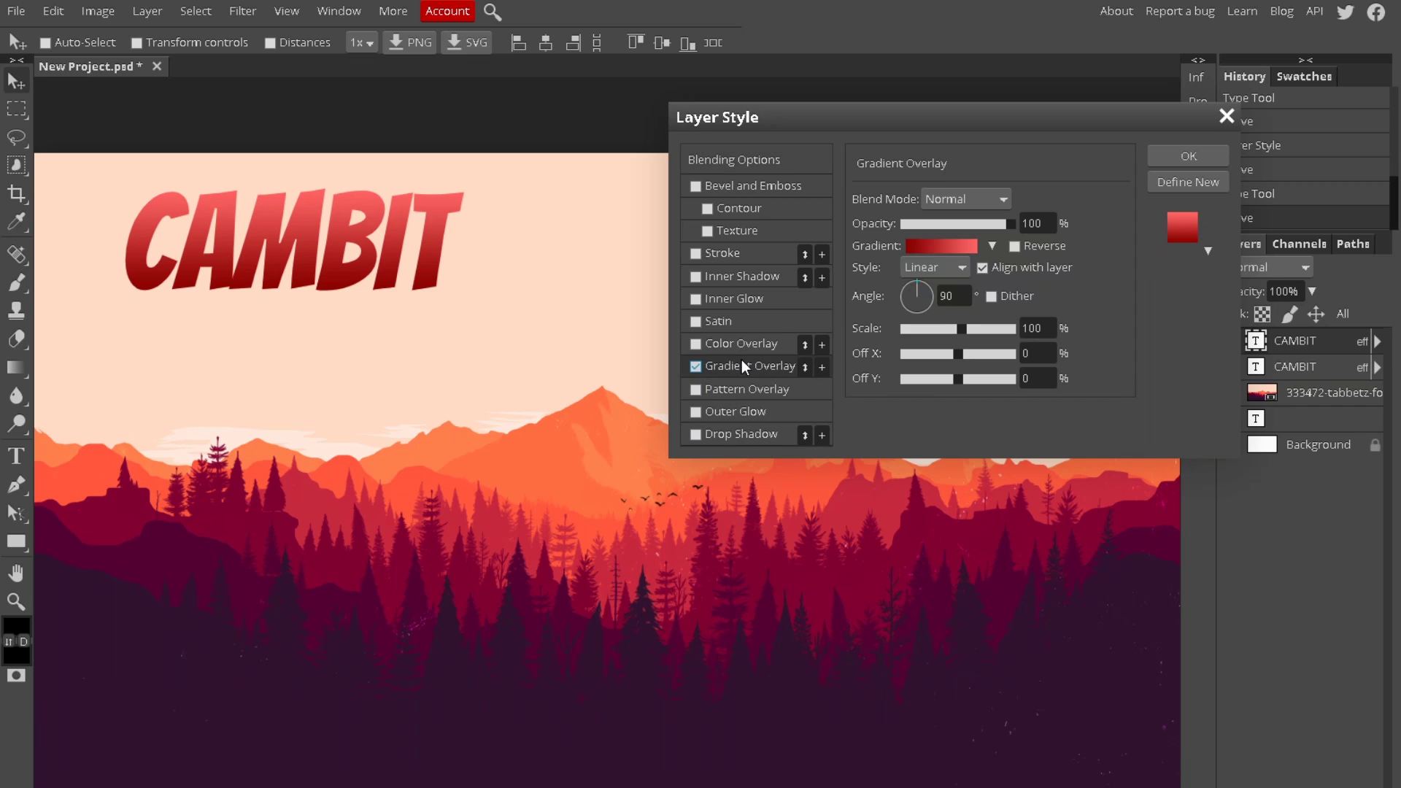
{"action": "left_click", "coordinate": [950, 244]}
{"action": "left_click_drag", "start_coordinate": [447, 149], "coordinate": [1050, 157]}
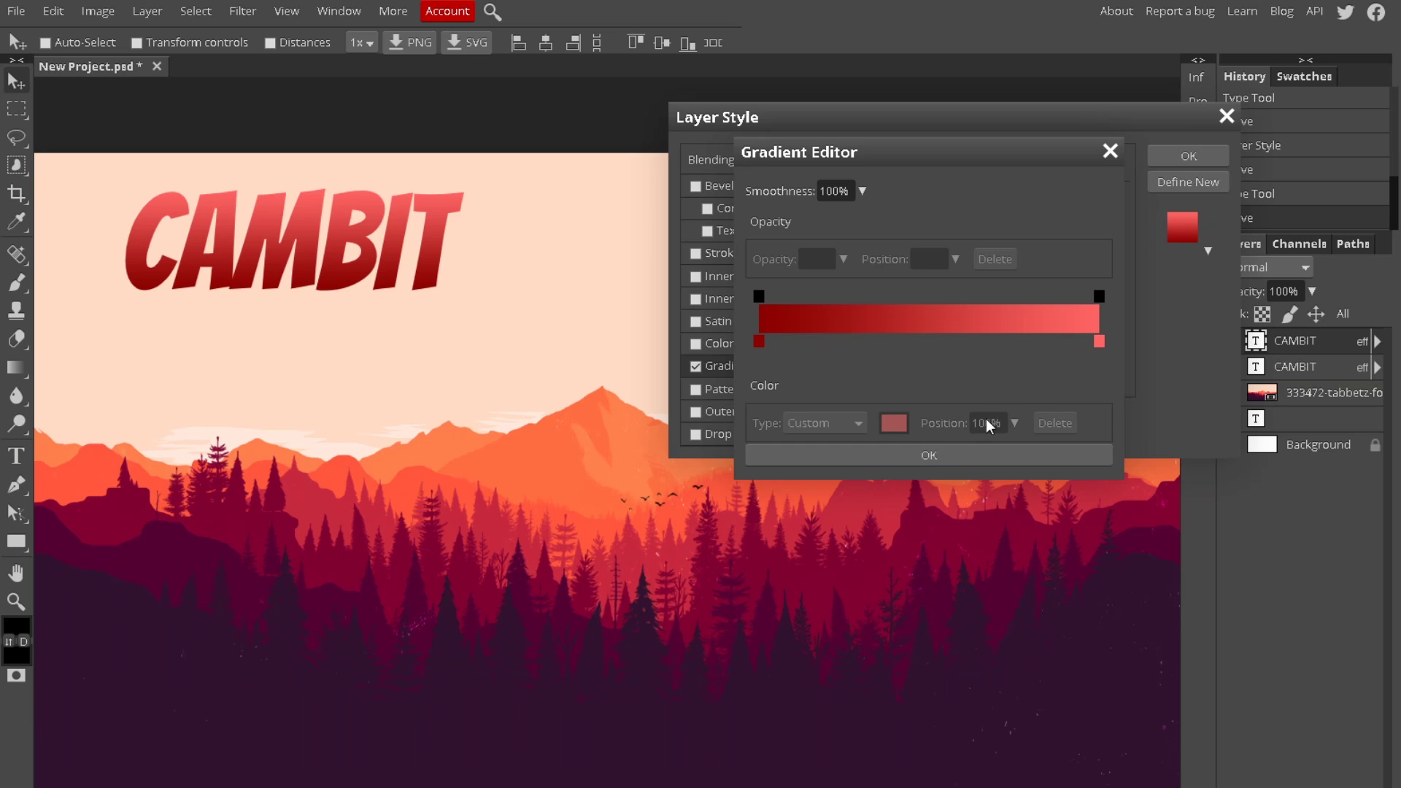
{"action": "left_click", "coordinate": [919, 457]}
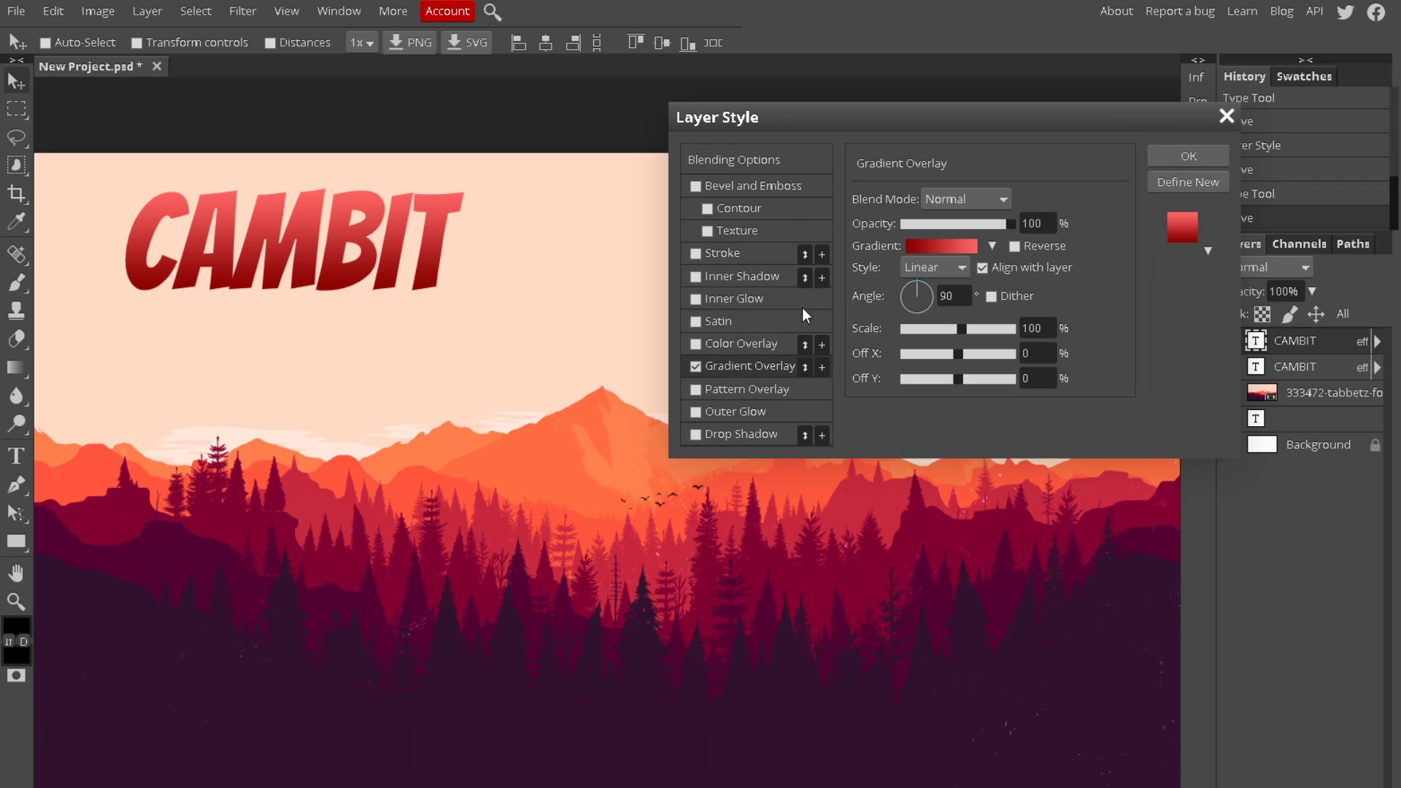
{"action": "left_click", "coordinate": [695, 300]}
{"action": "left_click", "coordinate": [738, 299]}
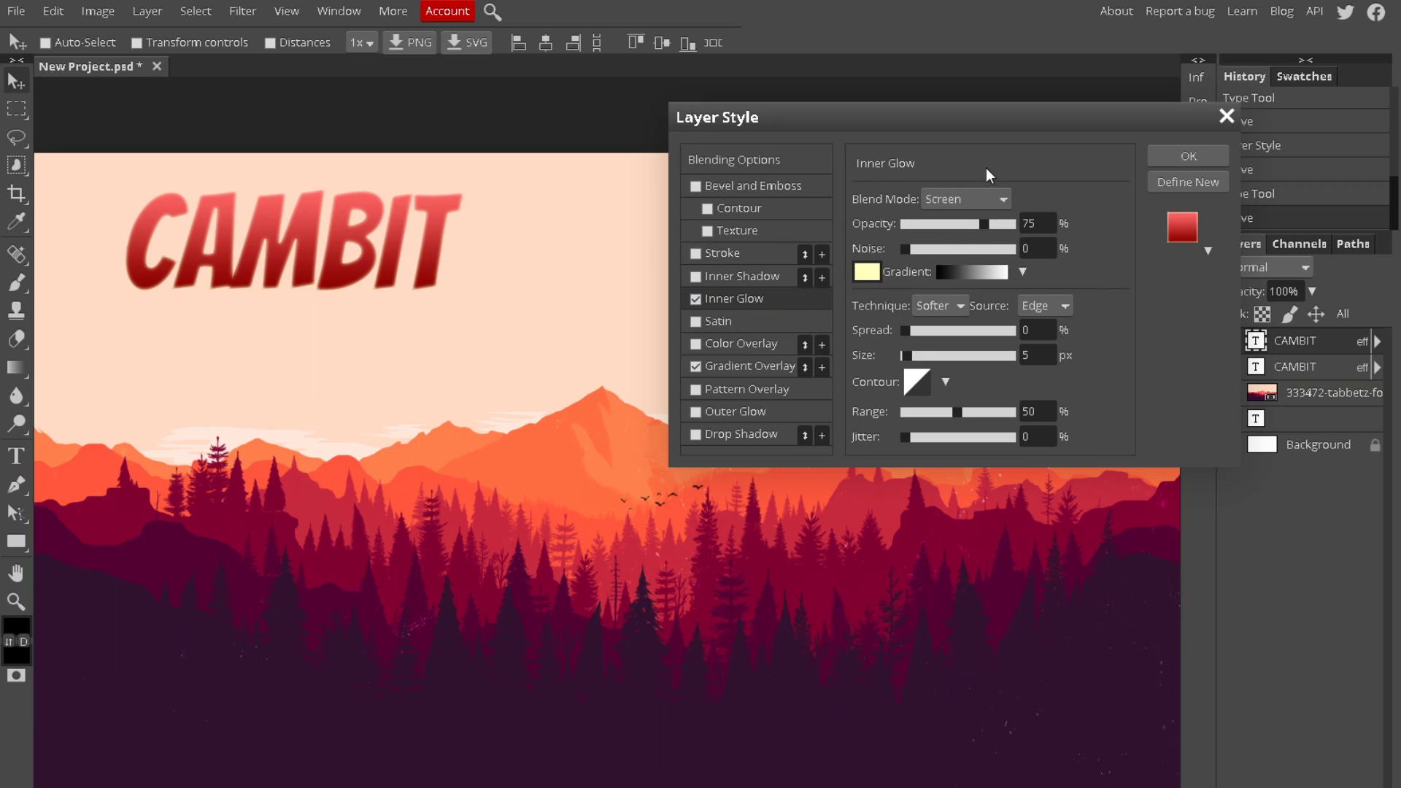
Step: Set the inner glow to Normal blending at 100% opacity
{"action": "left_click", "coordinate": [968, 200]}
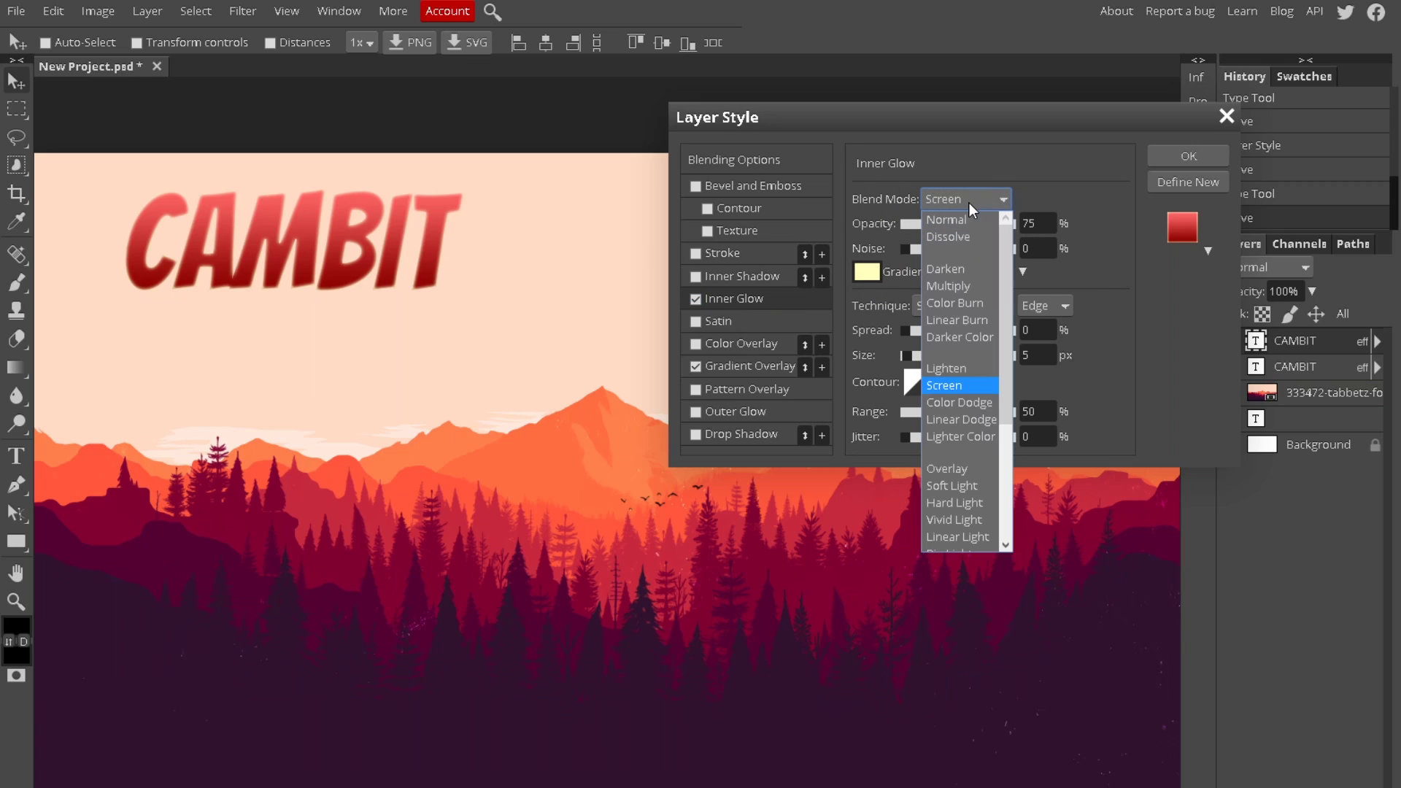
{"action": "left_click", "coordinate": [961, 219]}
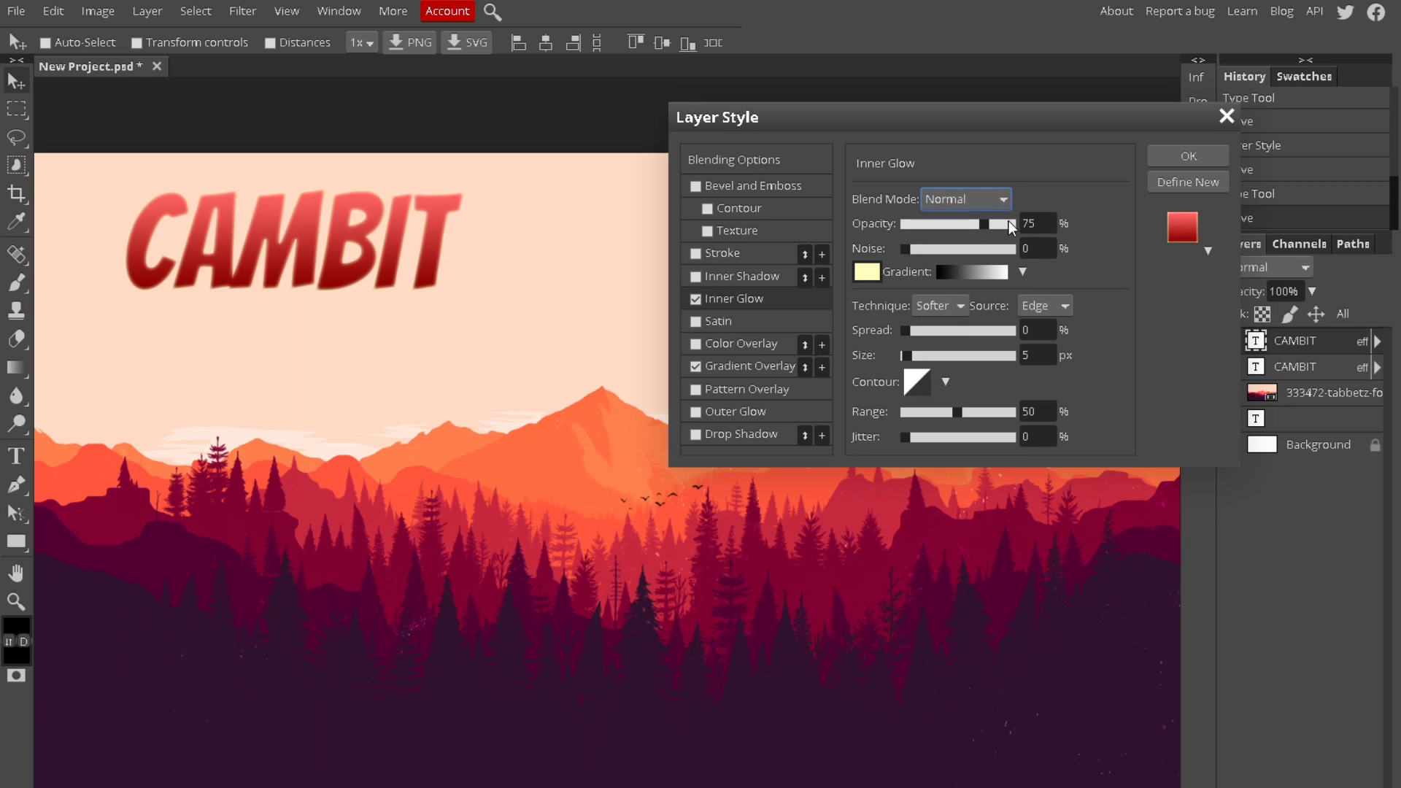
{"action": "left_click_drag", "start_coordinate": [987, 225], "coordinate": [1023, 231]}
Step: Colour the inner glow pink (ff7777), widen its spread, and add an outer glow
{"action": "left_click", "coordinate": [869, 273]}
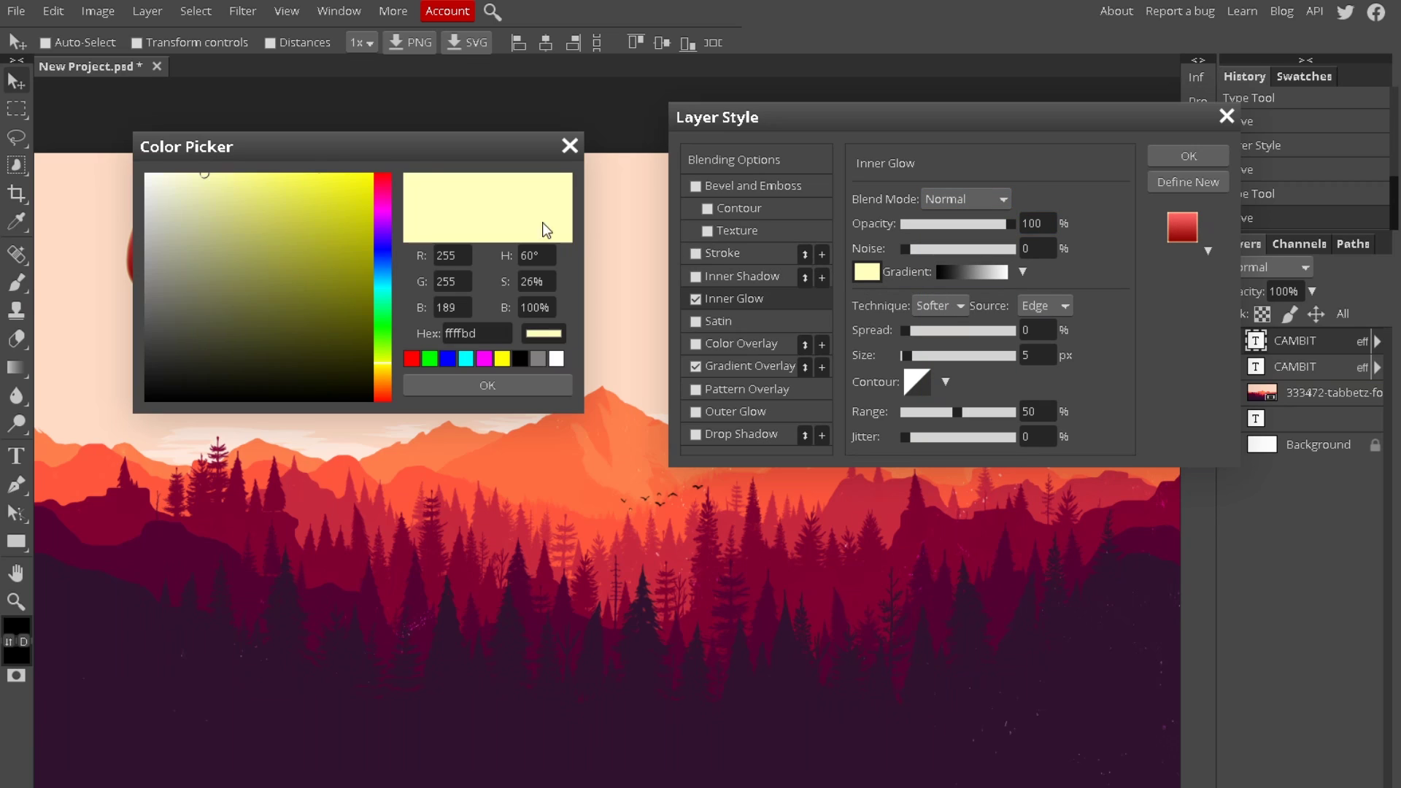
{"action": "left_click_drag", "start_coordinate": [459, 153], "coordinate": [1225, 176]}
{"action": "left_click_drag", "start_coordinate": [1149, 232], "coordinate": [1265, 161]}
{"action": "mouse_move", "coordinate": [1073, 197]}
{"action": "left_mouse_down"}
{"action": "mouse_move", "coordinate": [1057, 193]}
{"action": "mouse_move", "coordinate": [1176, 173]}
{"action": "mouse_move", "coordinate": [1035, 163]}
{"action": "left_mouse_up"}
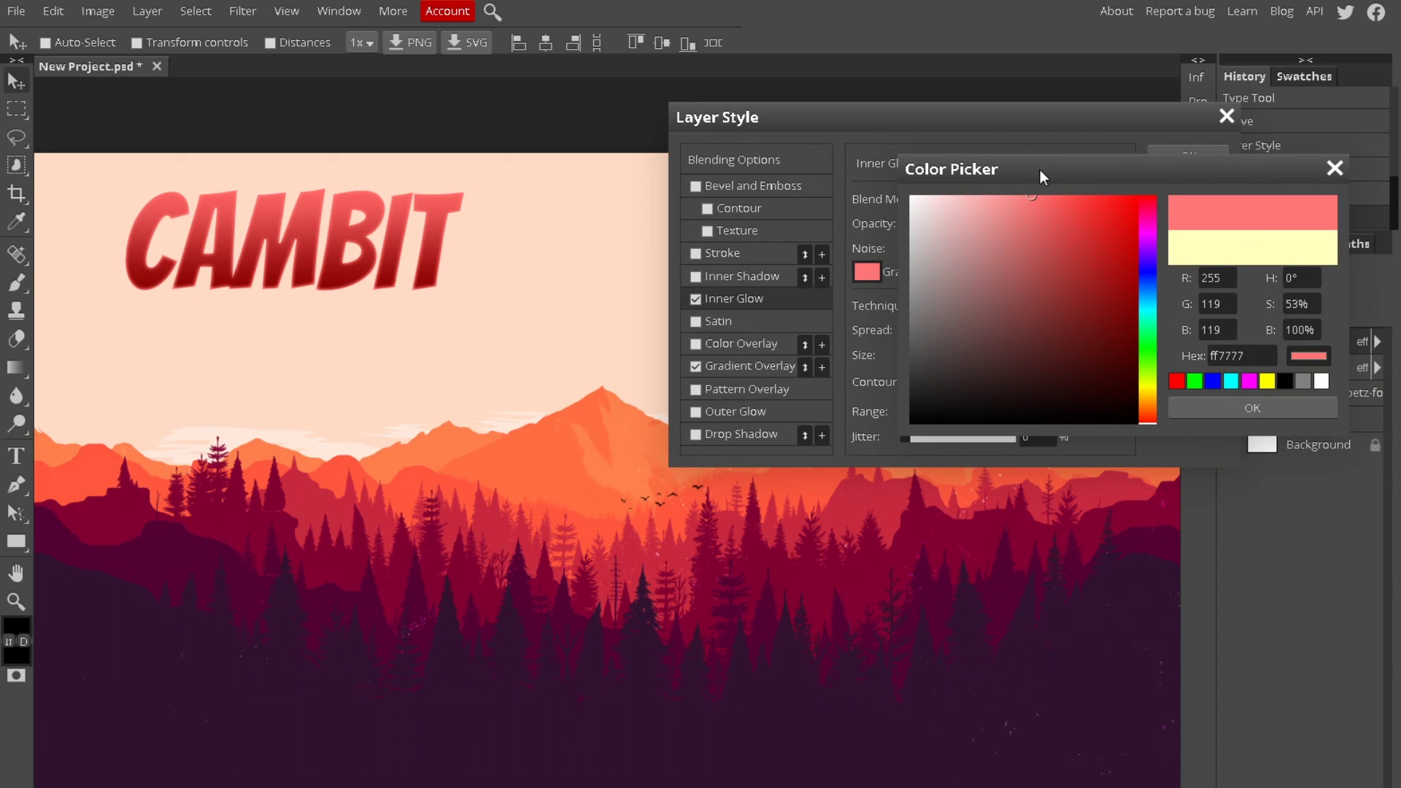
{"action": "left_click", "coordinate": [1241, 408]}
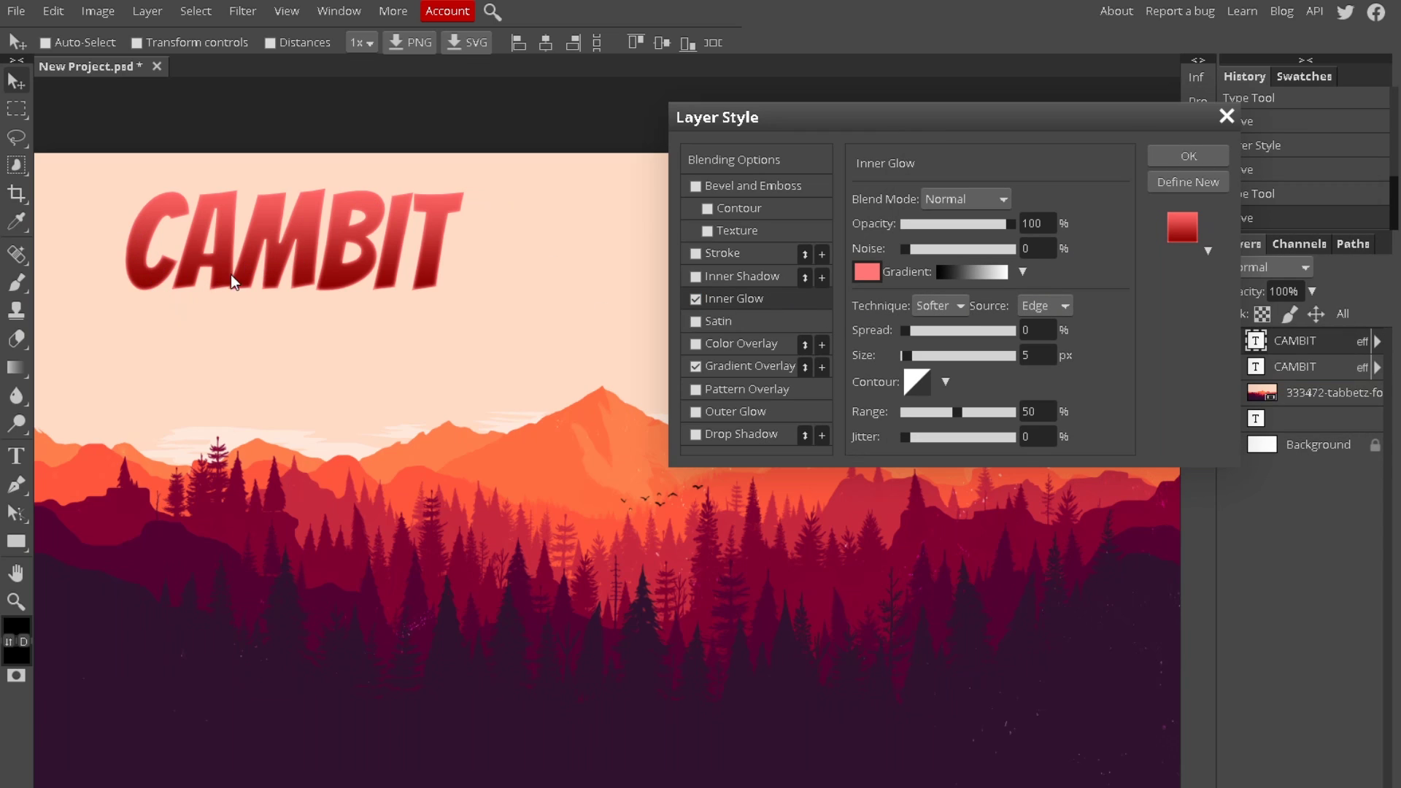
{"action": "left_click_drag", "start_coordinate": [904, 330], "coordinate": [916, 359]}
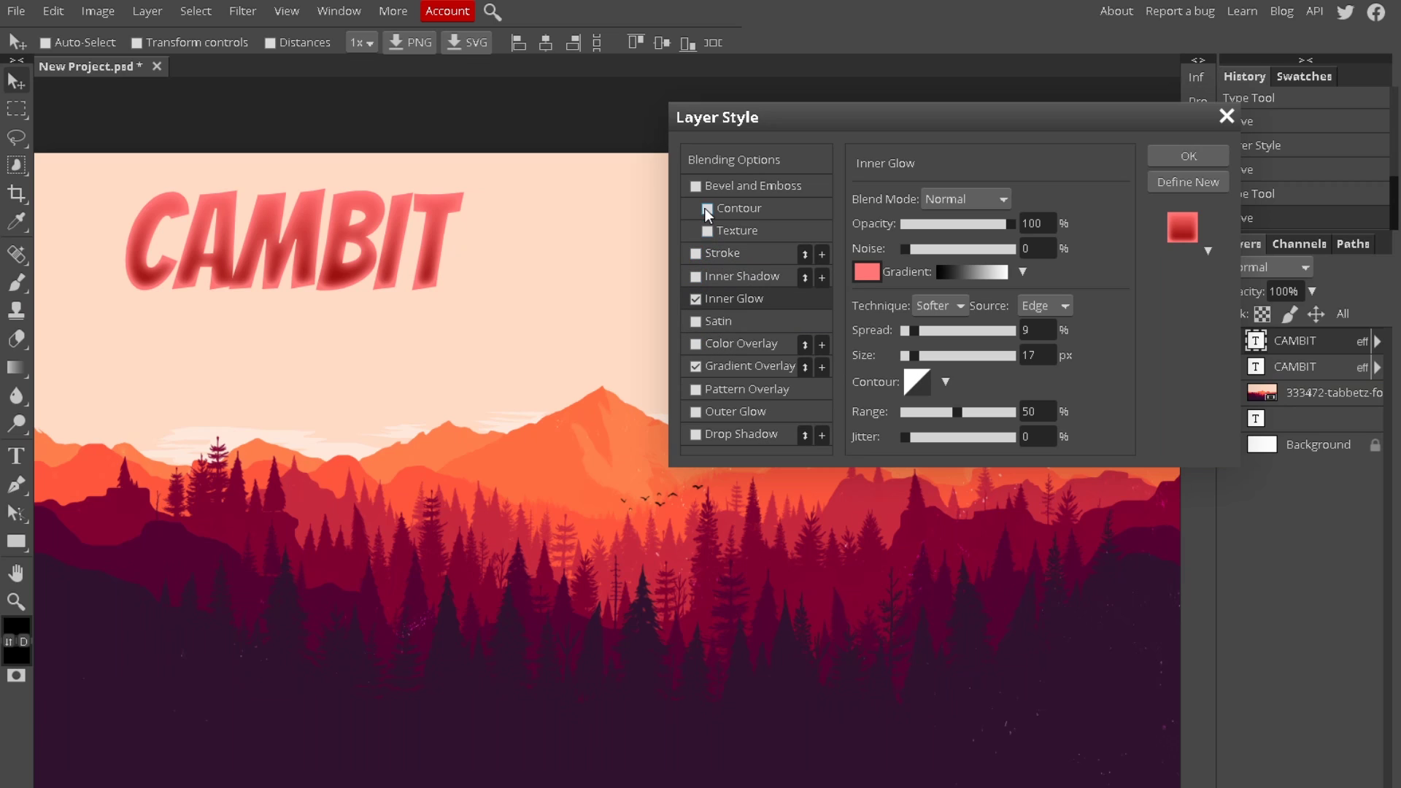
{"action": "left_click", "coordinate": [695, 413]}
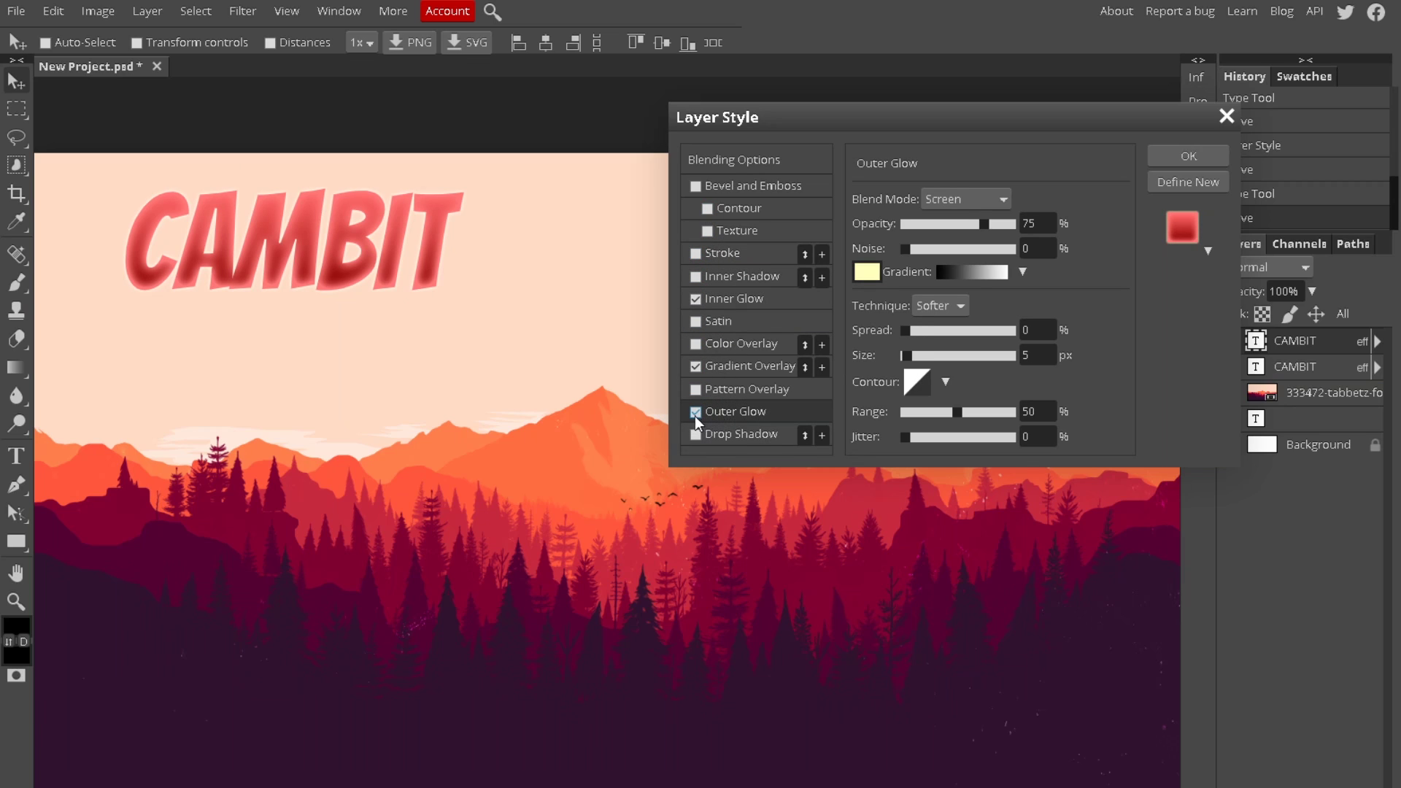
Step: Set the outer glow to pure red, Normal, 100% opacity, 10% spread, 10 px size
{"action": "left_click", "coordinate": [867, 272]}
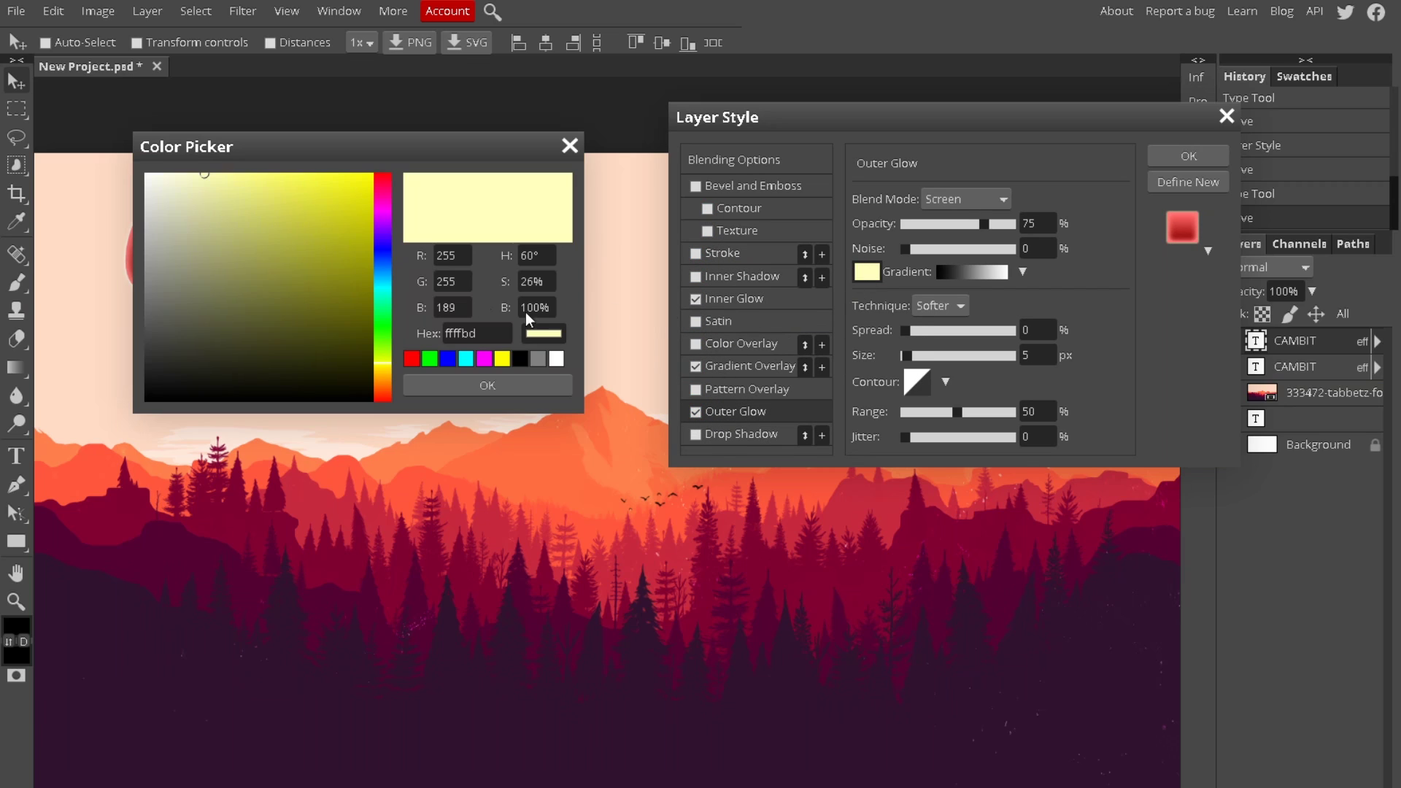
{"action": "left_click_drag", "start_coordinate": [441, 144], "coordinate": [953, 189]}
{"action": "left_click", "coordinate": [412, 359]}
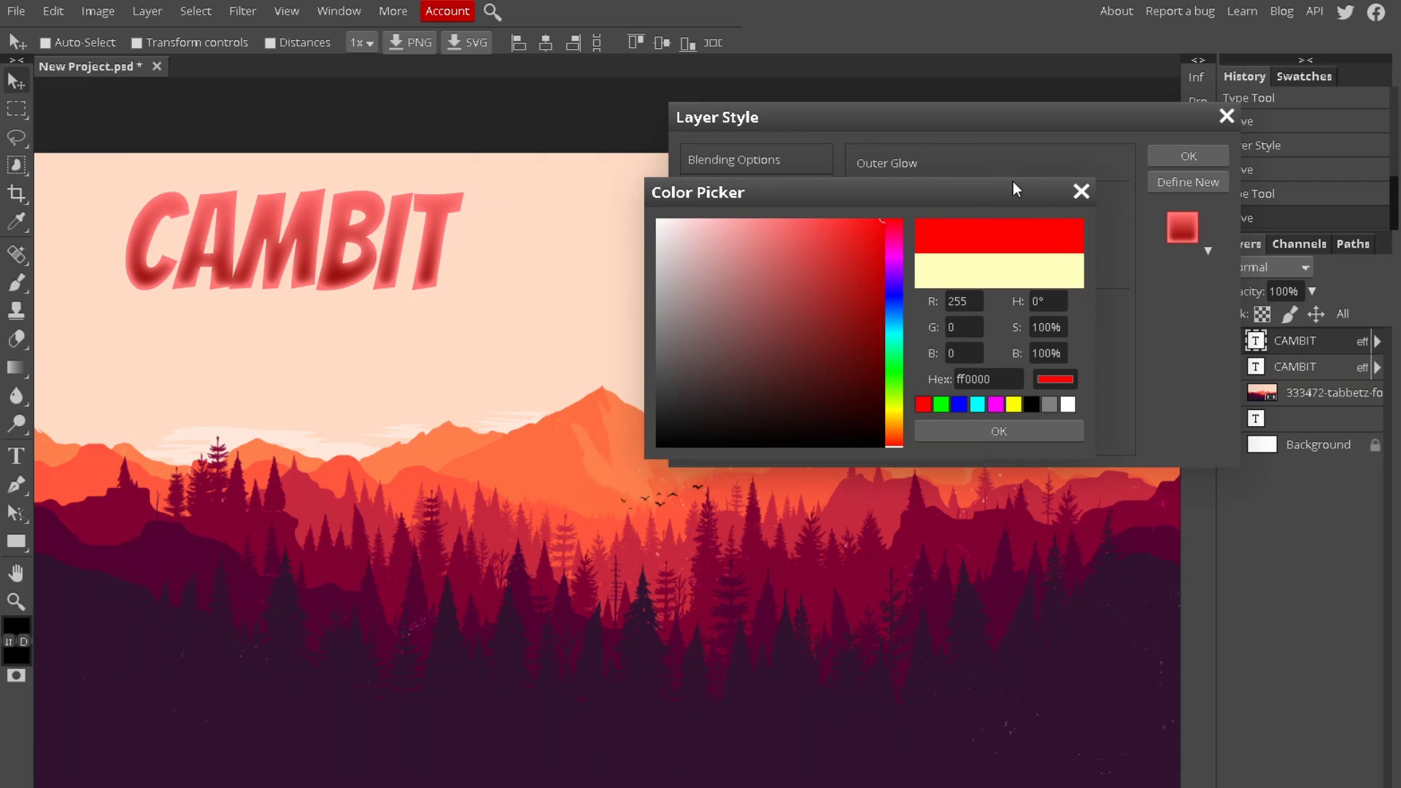
{"action": "left_click", "coordinate": [963, 435]}
{"action": "left_click", "coordinate": [956, 200]}
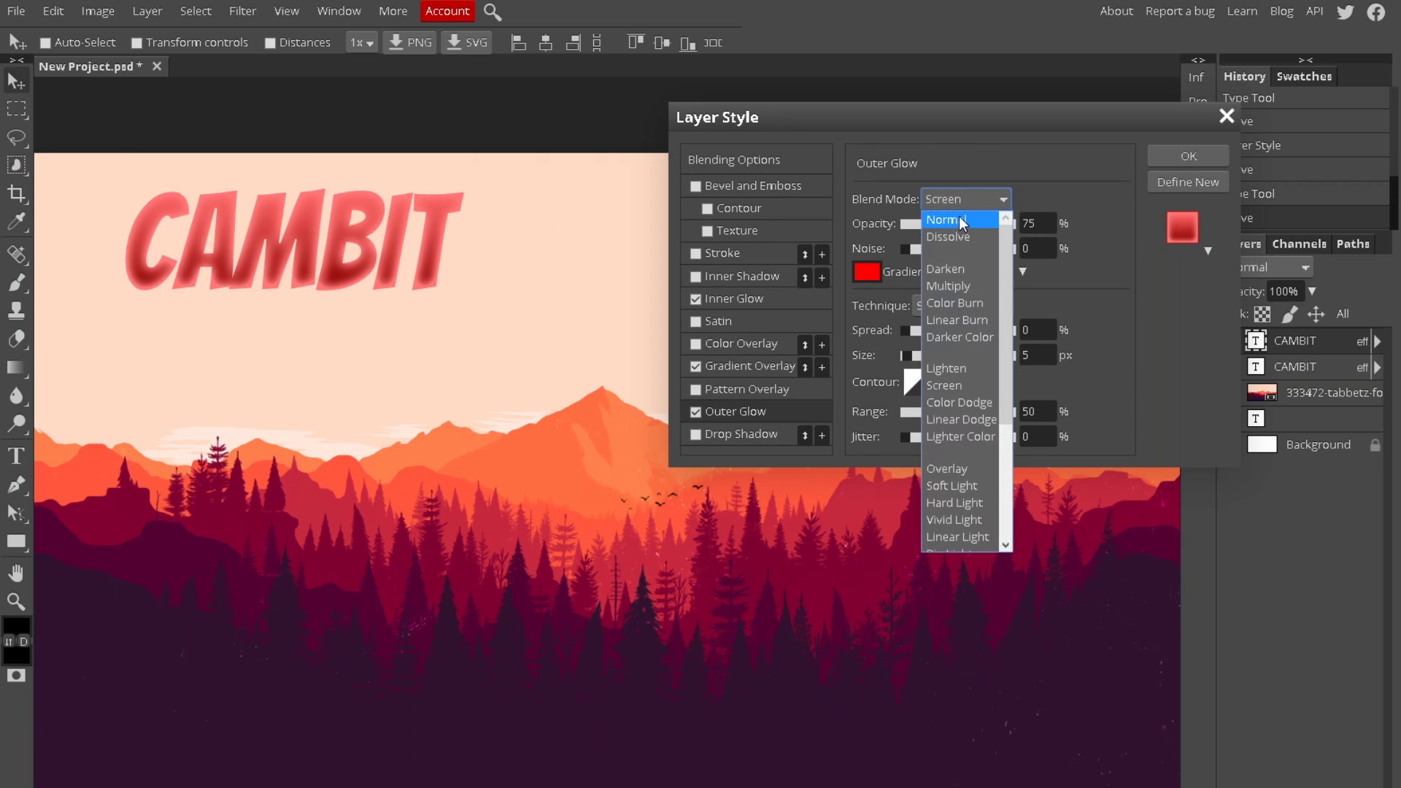
{"action": "left_click", "coordinate": [940, 182]}
{"action": "left_click", "coordinate": [967, 197]}
{"action": "left_click", "coordinate": [958, 220]}
{"action": "left_click_drag", "start_coordinate": [985, 224], "coordinate": [1136, 222]}
{"action": "left_click", "coordinate": [914, 331]}
{"action": "left_click", "coordinate": [912, 356]}
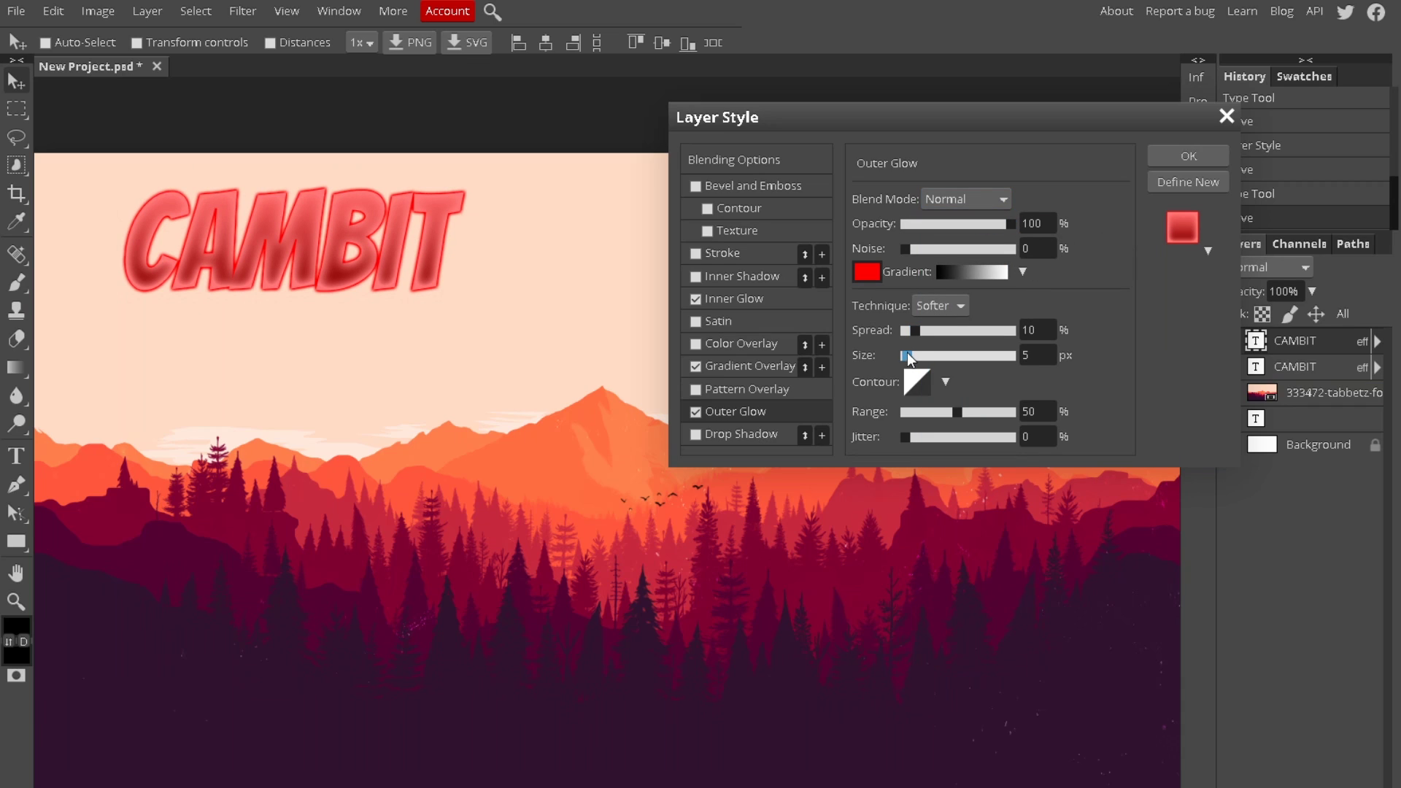
Step: Try Screen and Overlay blending, then remove the outer glow and enable Stroke
{"action": "left_click", "coordinate": [963, 200]}
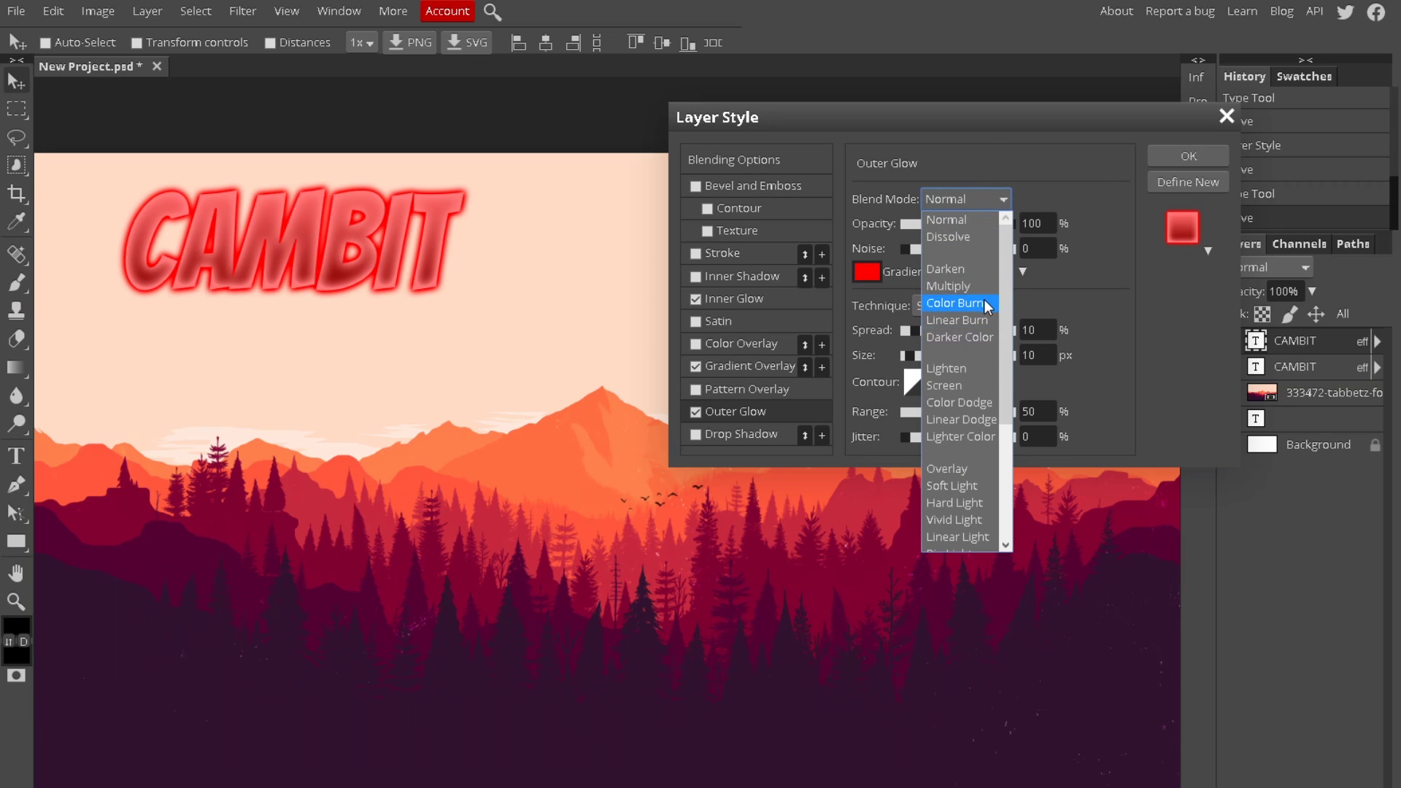
{"action": "left_click", "coordinate": [963, 199]}
{"action": "left_click", "coordinate": [995, 199]}
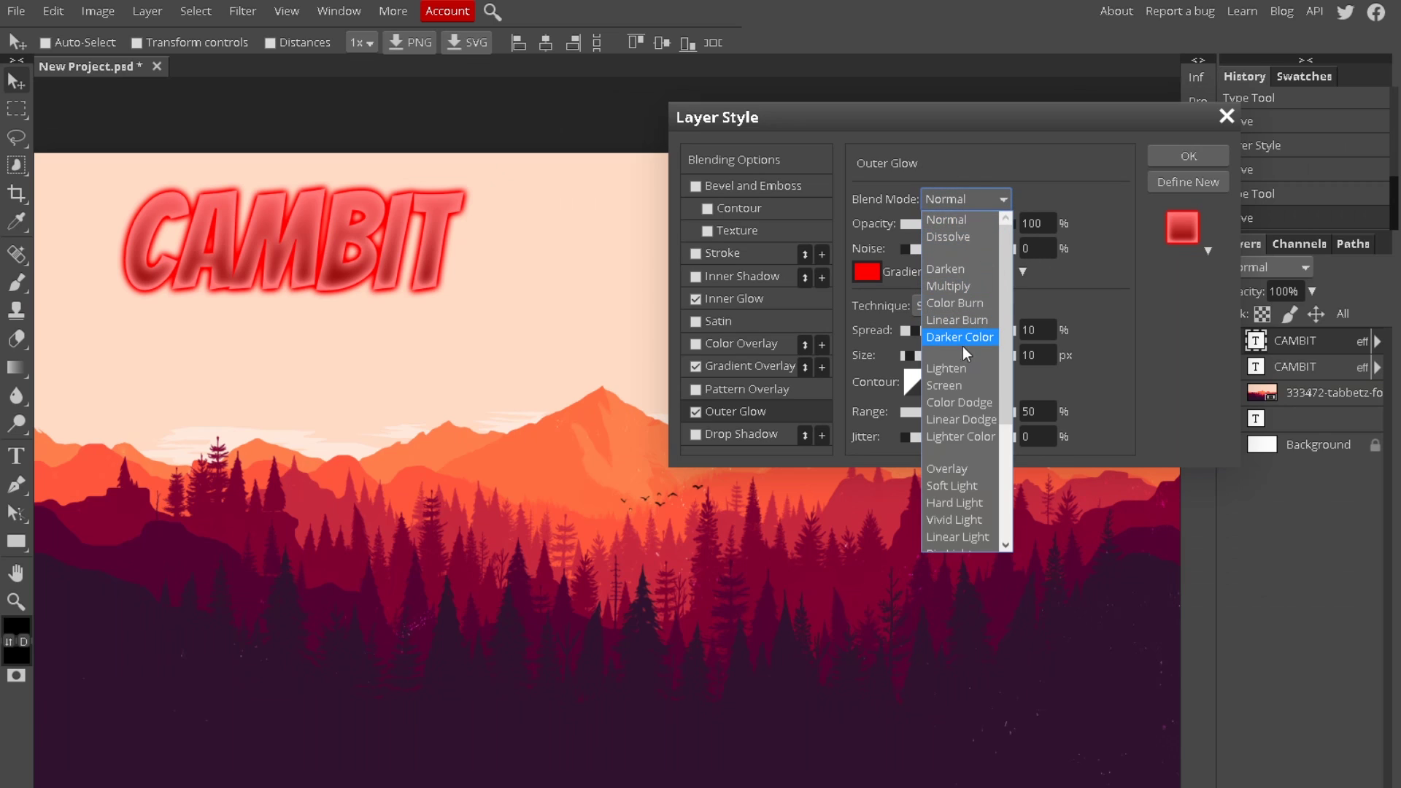
{"action": "left_click", "coordinate": [963, 385]}
{"action": "left_click", "coordinate": [964, 197]}
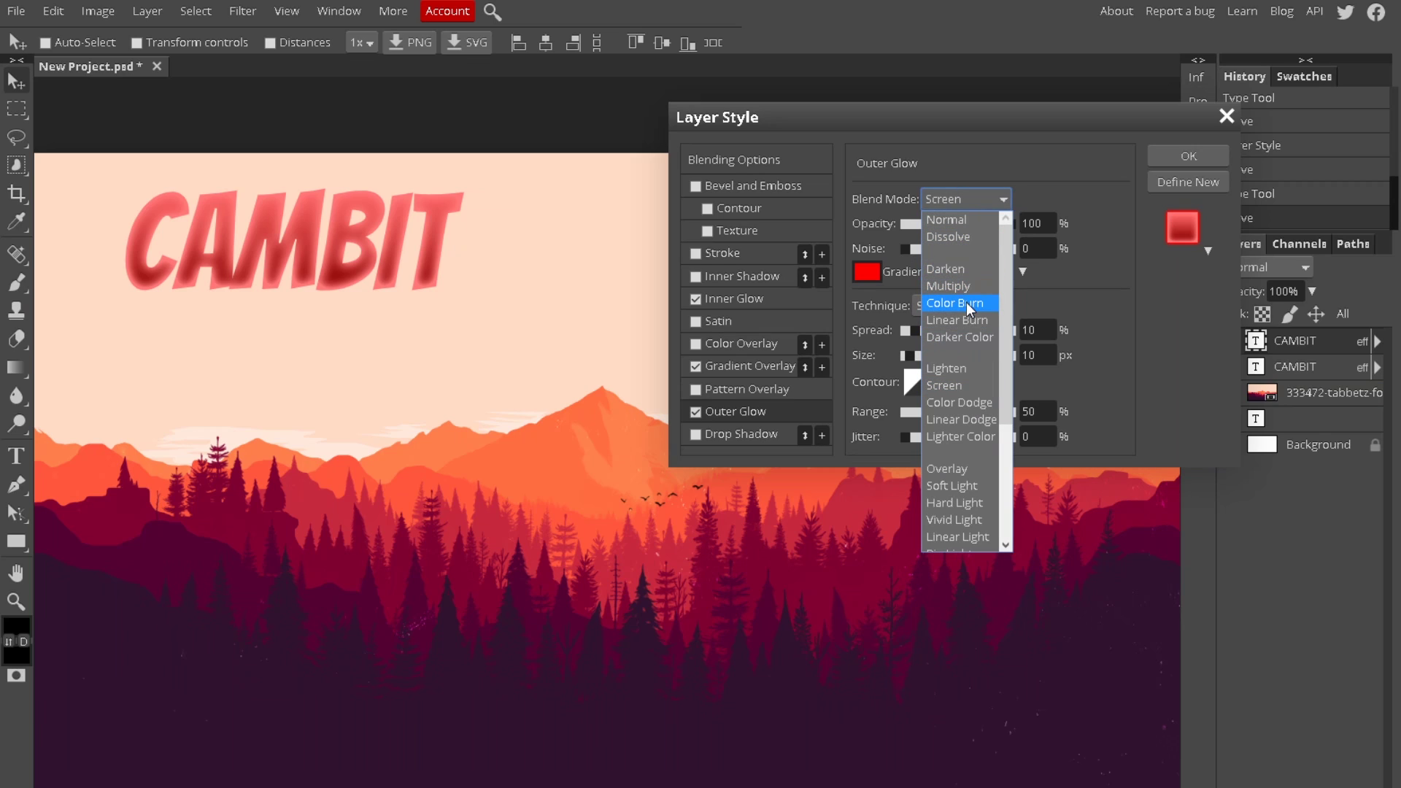
{"action": "left_click", "coordinate": [962, 467]}
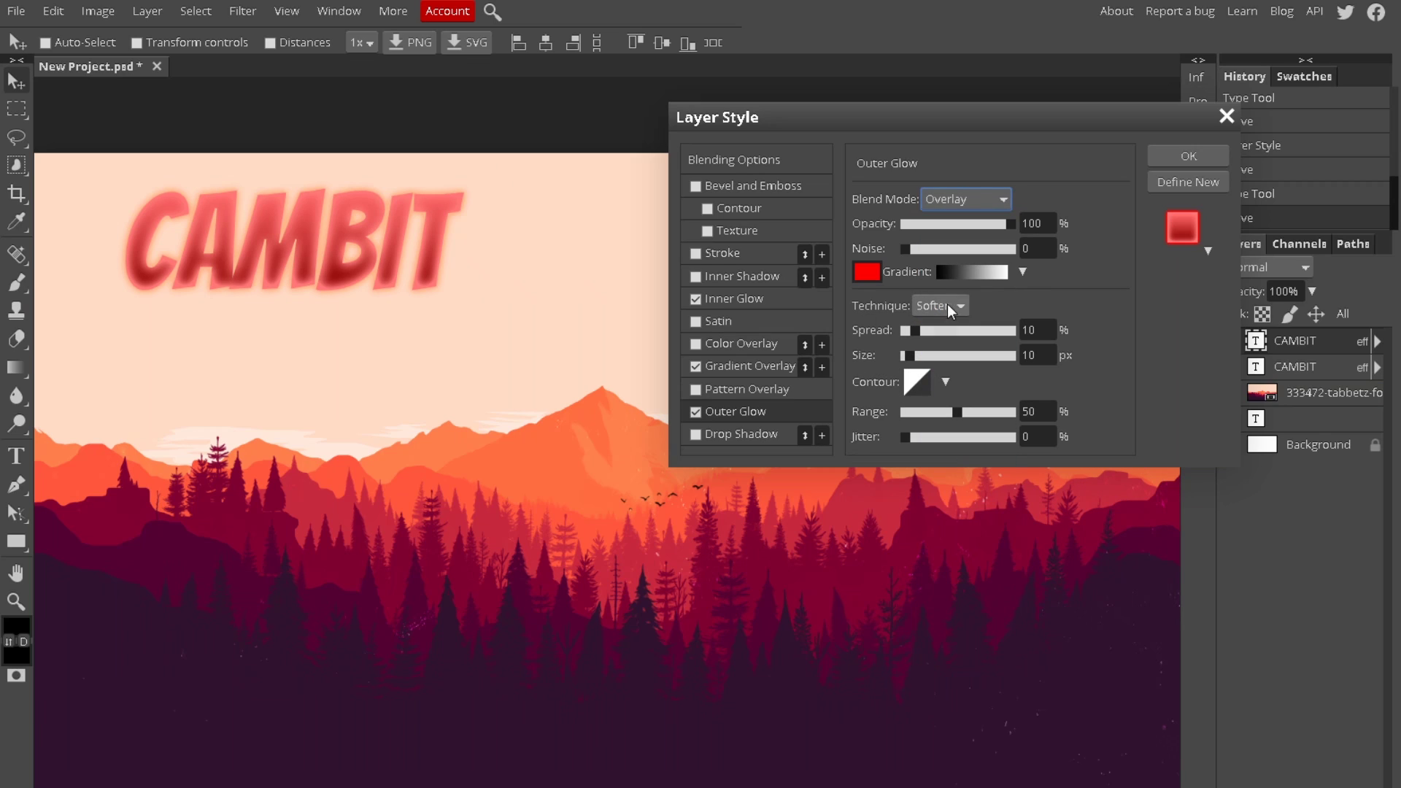
{"action": "left_click", "coordinate": [696, 412]}
{"action": "left_click", "coordinate": [695, 253]}
Step: Give CAMBIT an Overlay-blend stroke, apply the style, and drag the text down onto the mountains
{"action": "left_click", "coordinate": [719, 252]}
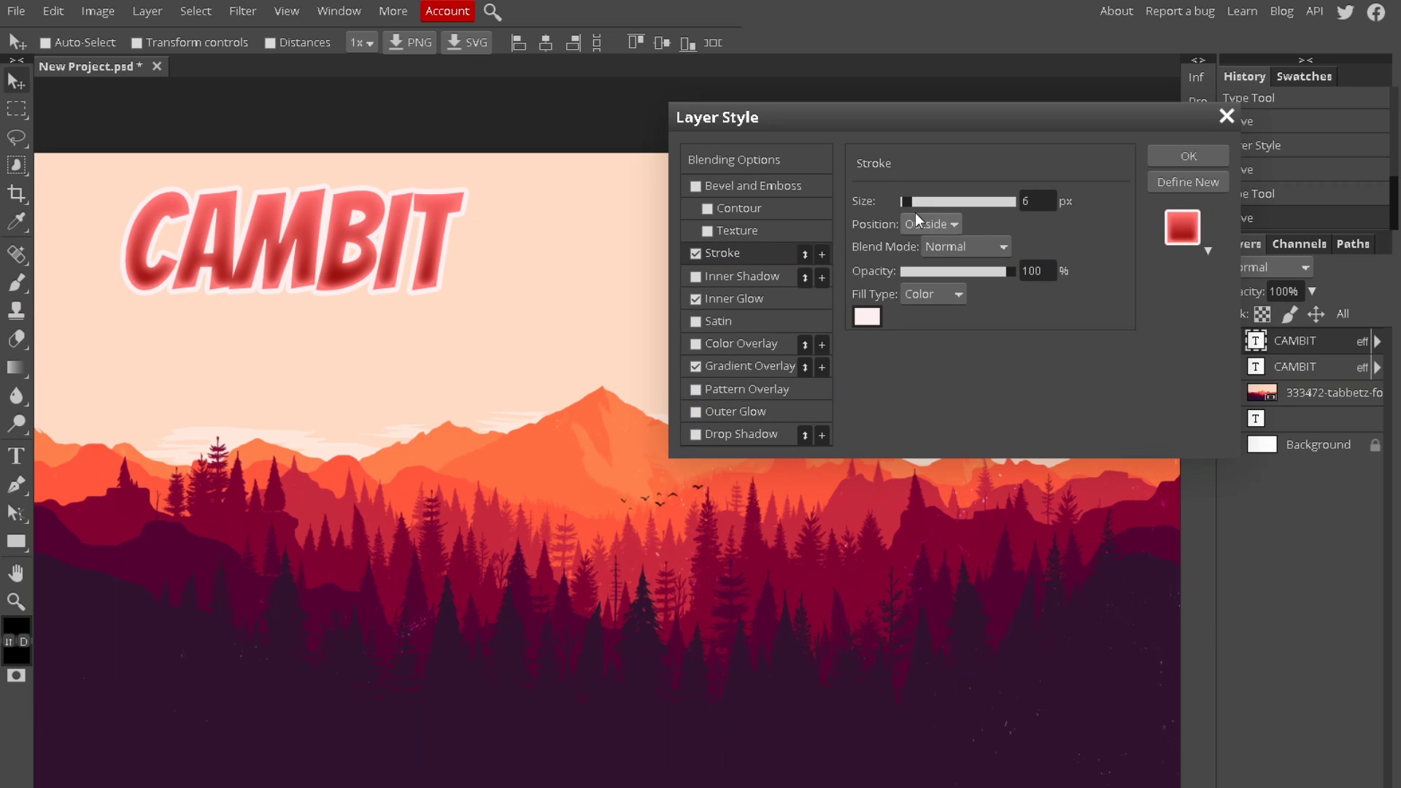
{"action": "left_click", "coordinate": [942, 248]}
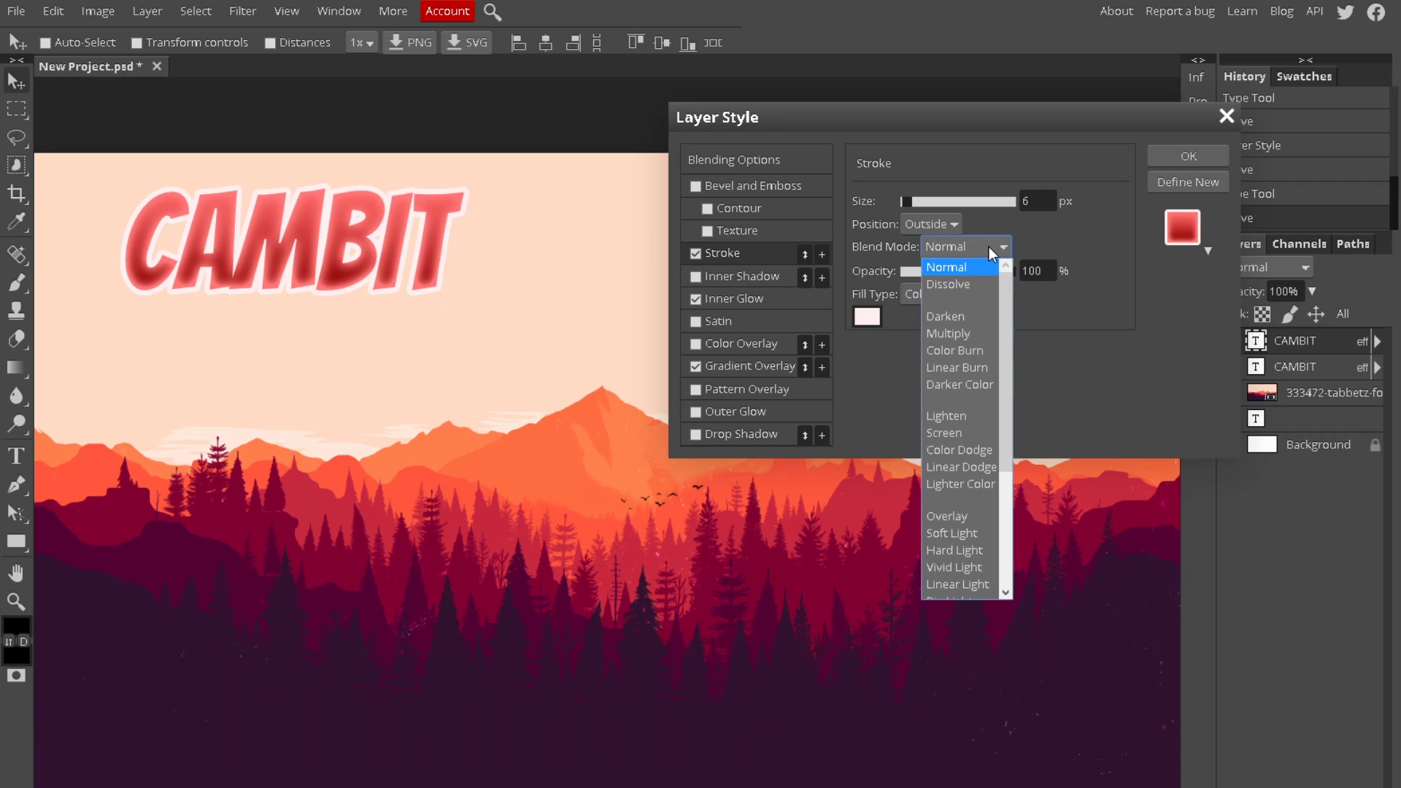
{"action": "left_click", "coordinate": [958, 516]}
{"action": "left_click", "coordinate": [1189, 156]}
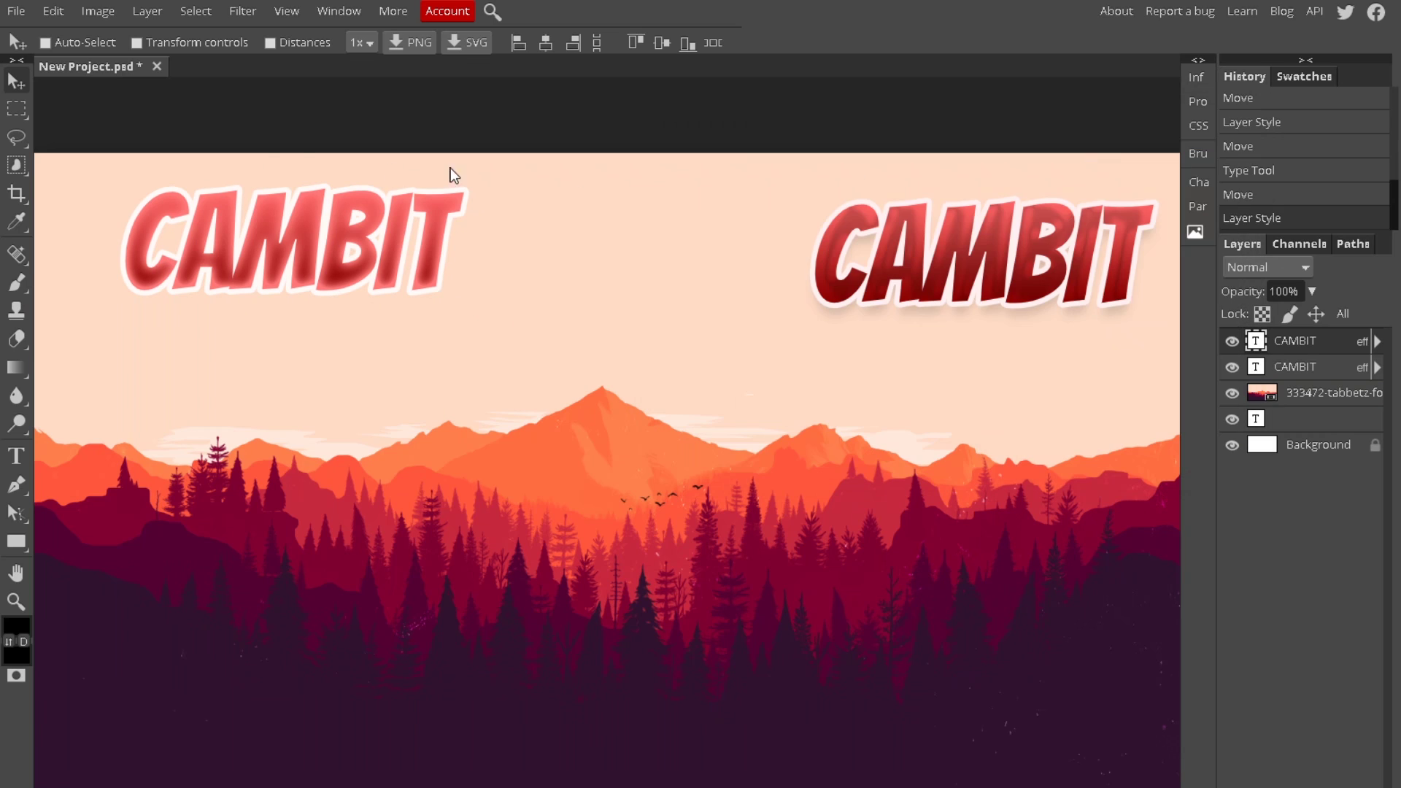
{"action": "left_click_drag", "start_coordinate": [218, 214], "coordinate": [651, 448]}
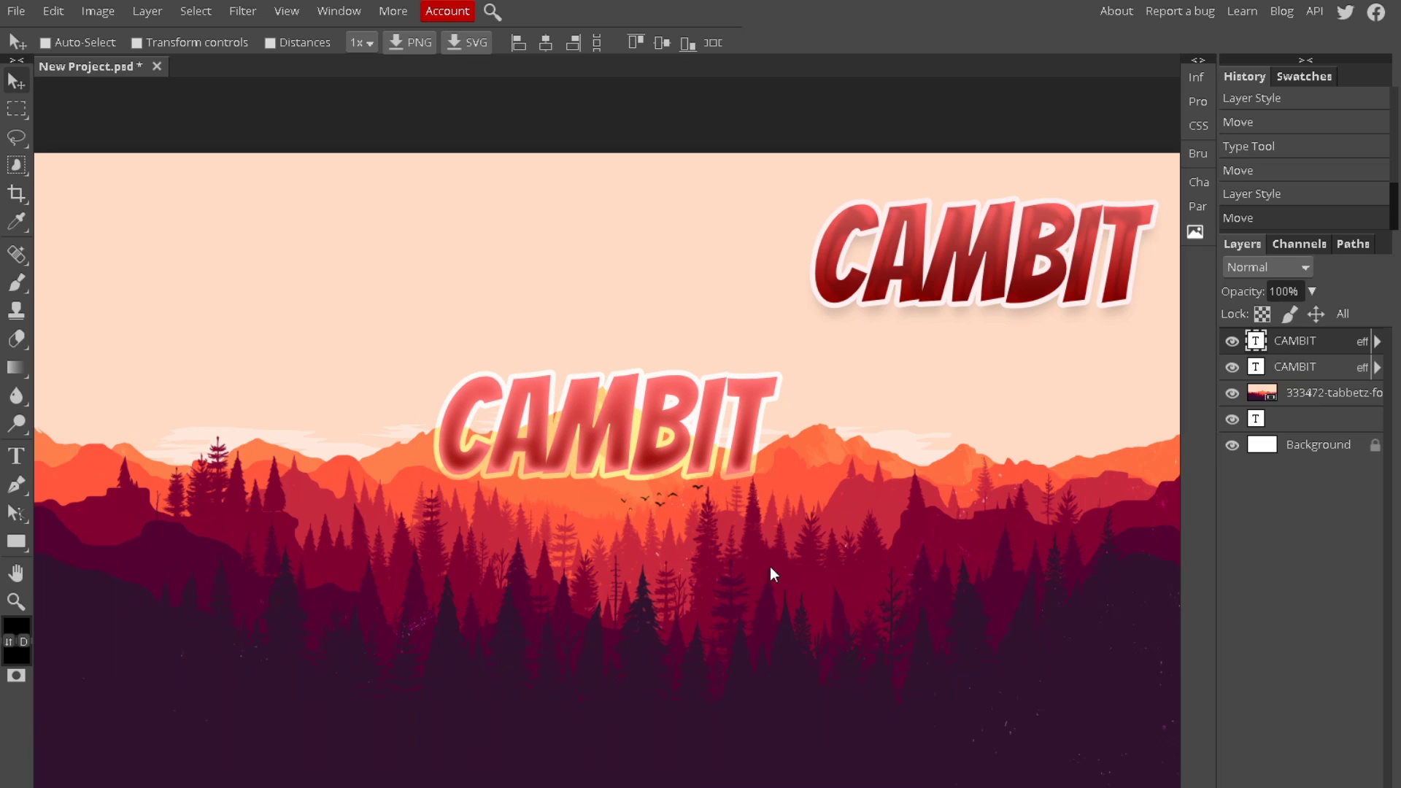
Step: Test and remove bevel, inner shadow and drop shadow on CAMBIT, then shift it up and right
{"action": "double_click", "coordinate": [1327, 361]}
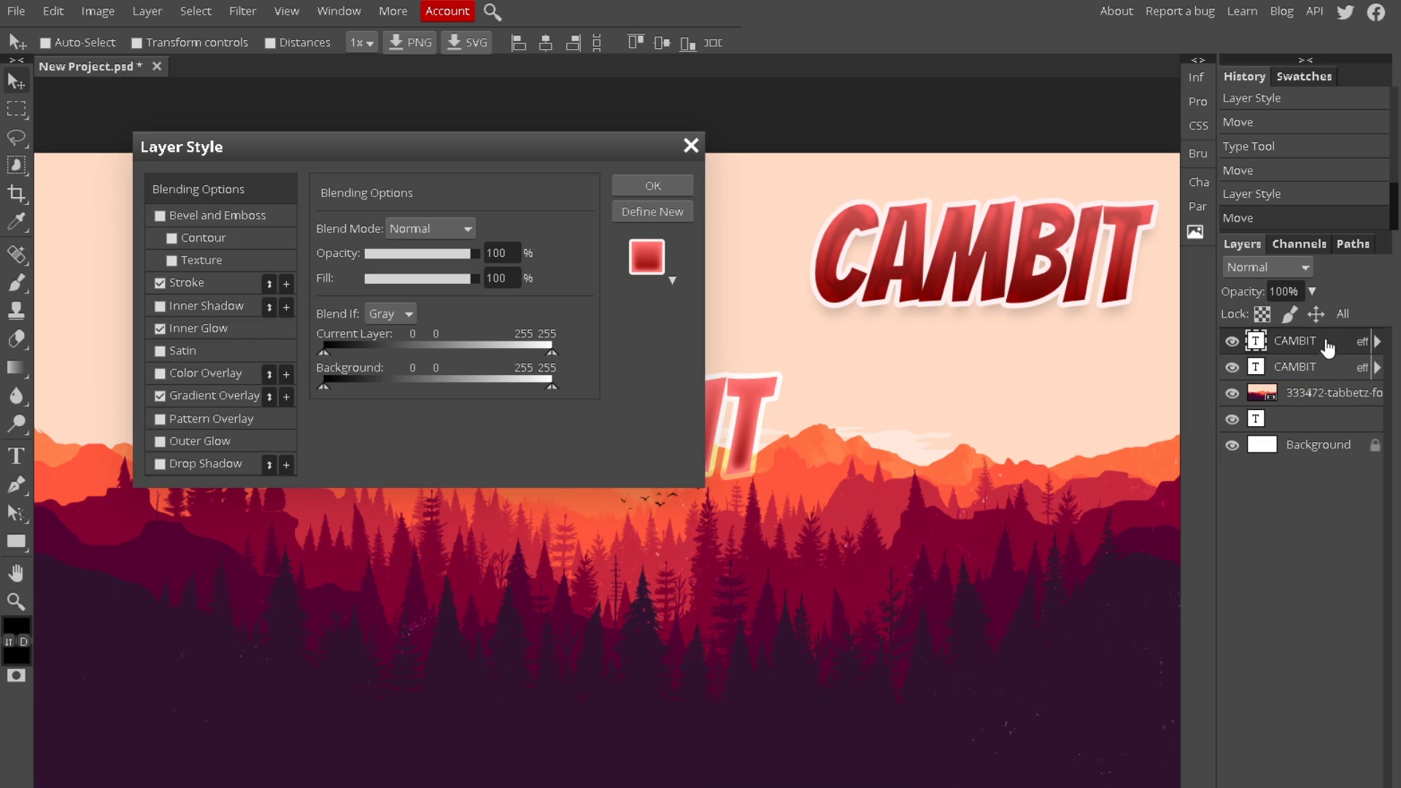
{"action": "left_click_drag", "start_coordinate": [562, 146], "coordinate": [1220, 103]}
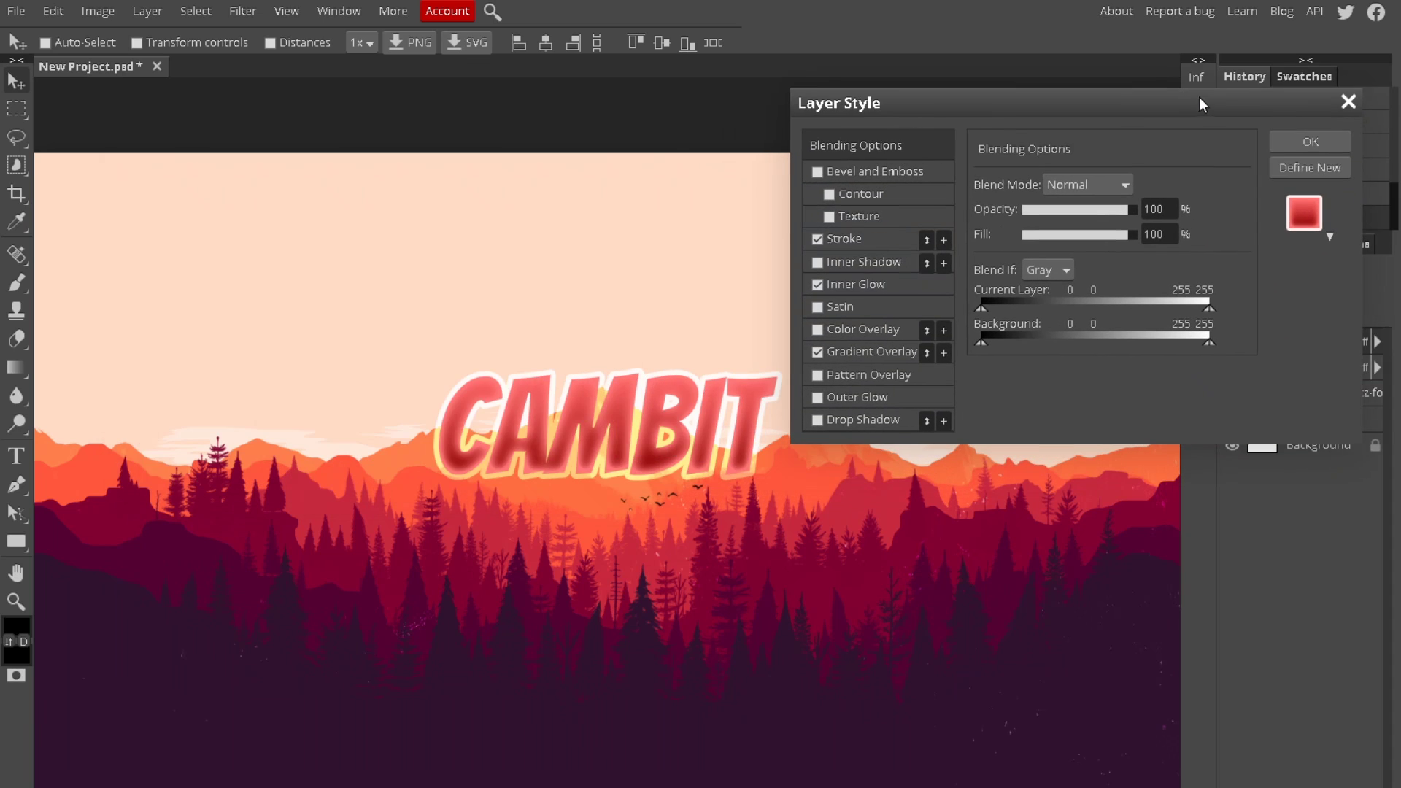
{"action": "left_click", "coordinate": [817, 172]}
{"action": "left_click", "coordinate": [819, 172]}
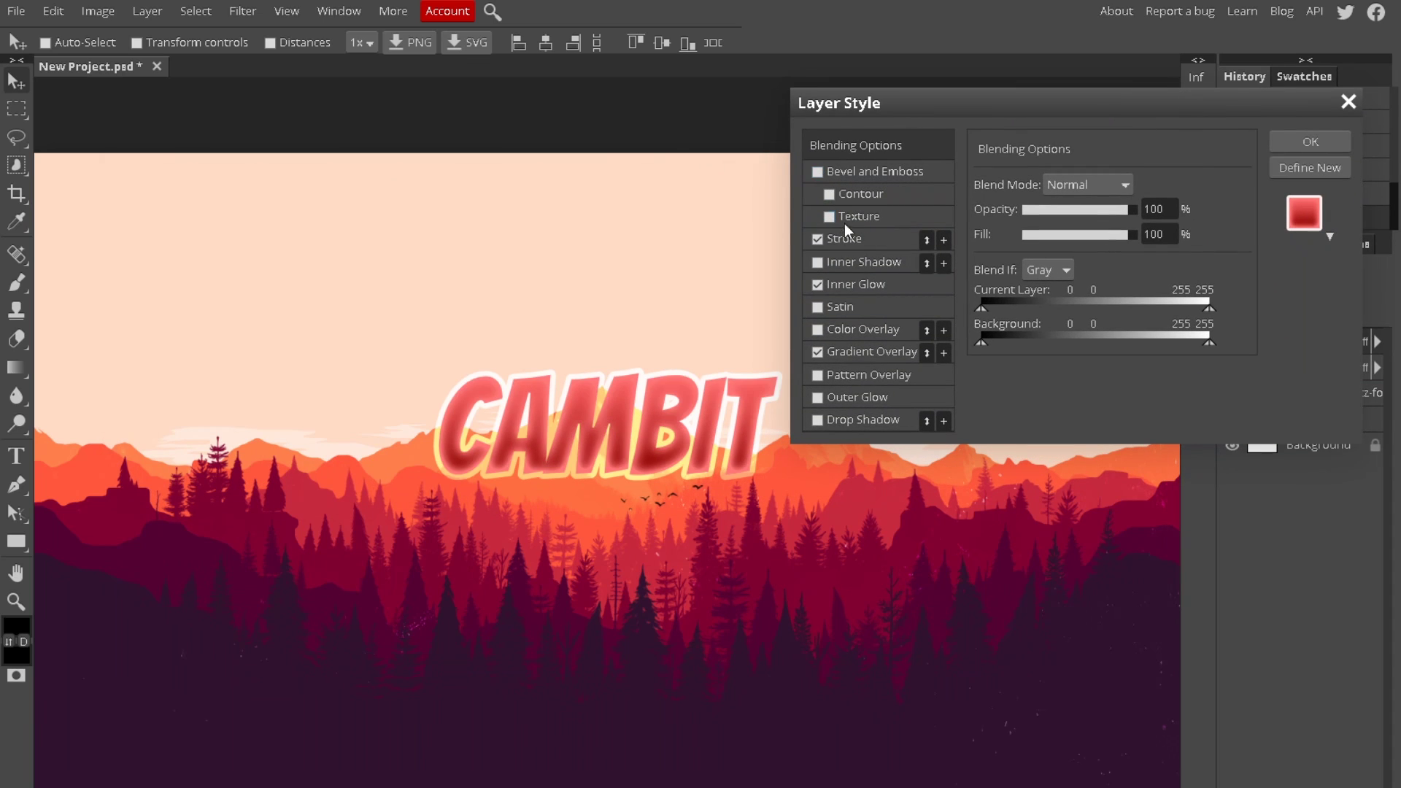
{"action": "left_click", "coordinate": [817, 264]}
{"action": "left_click", "coordinate": [817, 263]}
{"action": "left_click", "coordinate": [817, 422]}
{"action": "left_click", "coordinate": [817, 421]}
{"action": "left_click", "coordinate": [1311, 141]}
{"action": "left_click_drag", "start_coordinate": [619, 417], "coordinate": [978, 379]}
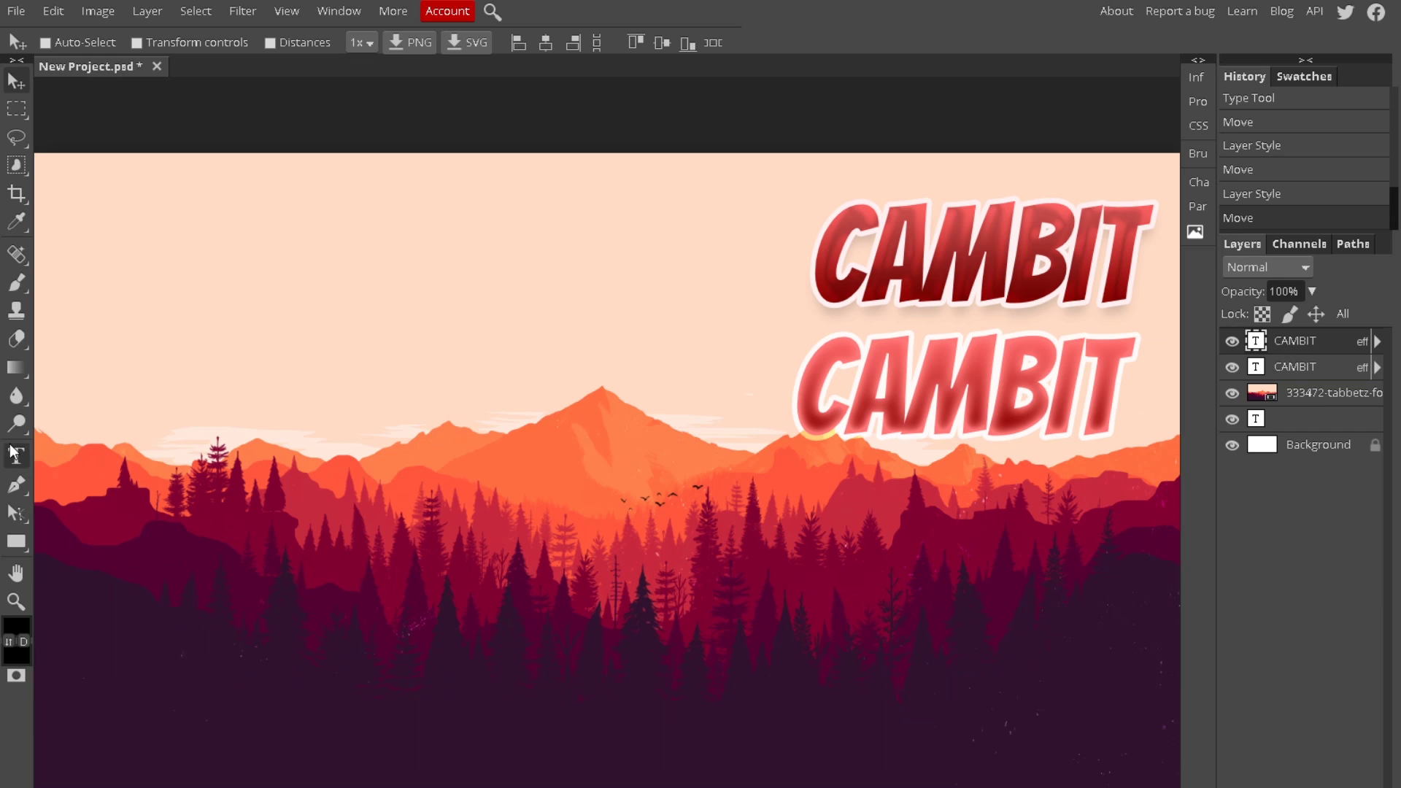
Step: Type a new CAMBIT text in the upper-left sky and bring up its Warp style list
{"action": "left_click", "coordinate": [16, 455]}
{"action": "left_click", "coordinate": [286, 295]}
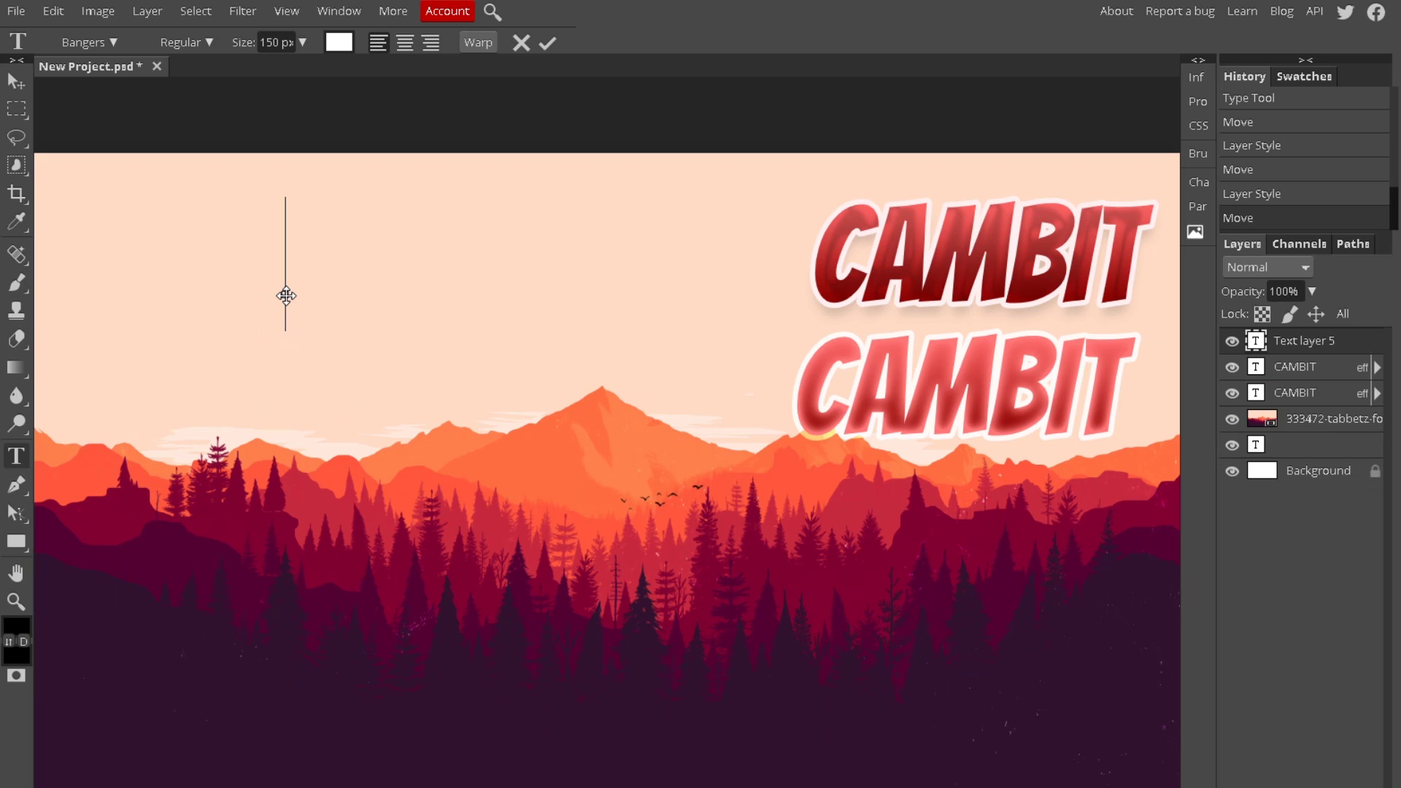
{"action": "type", "text": "CAMBIT"}
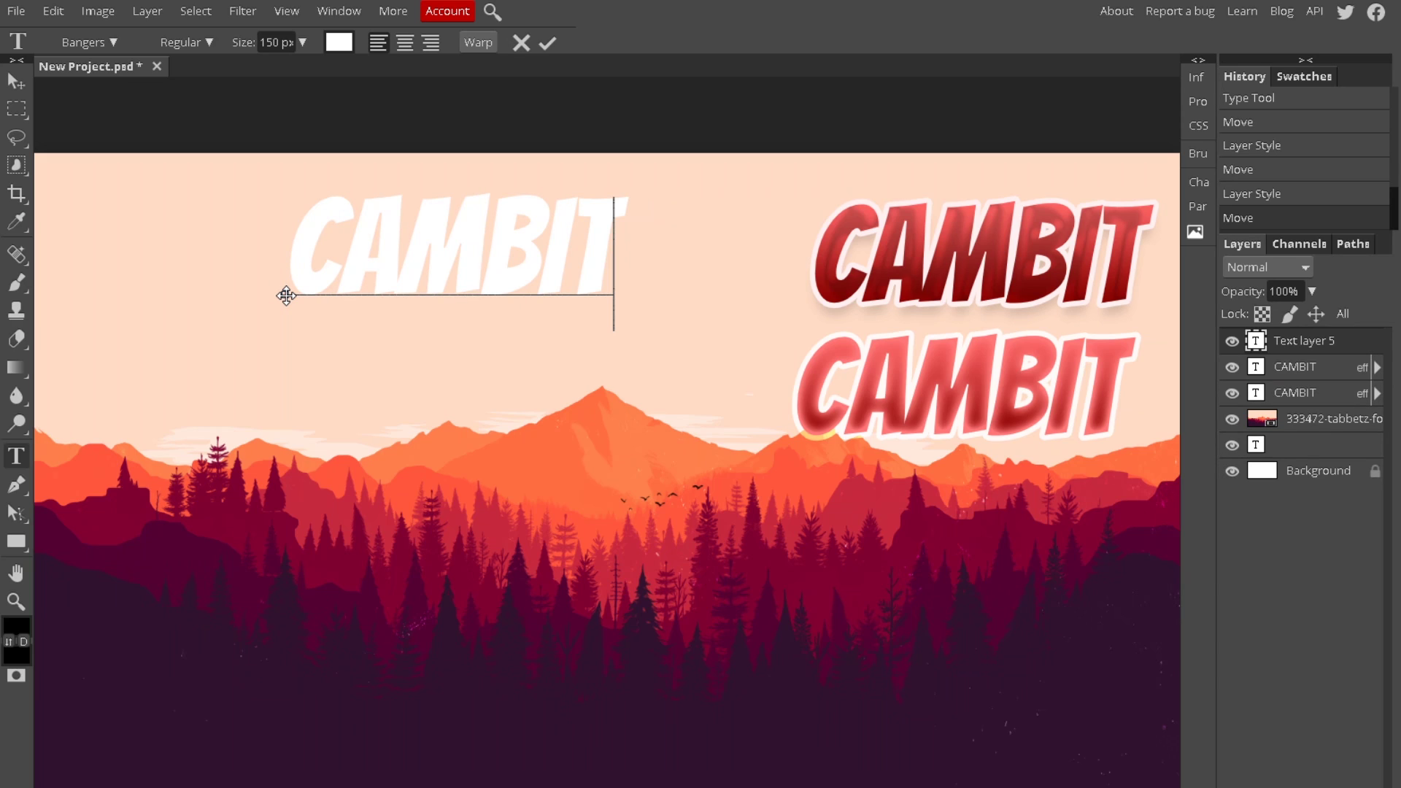
{"action": "left_click_drag", "start_coordinate": [295, 264], "coordinate": [810, 198]}
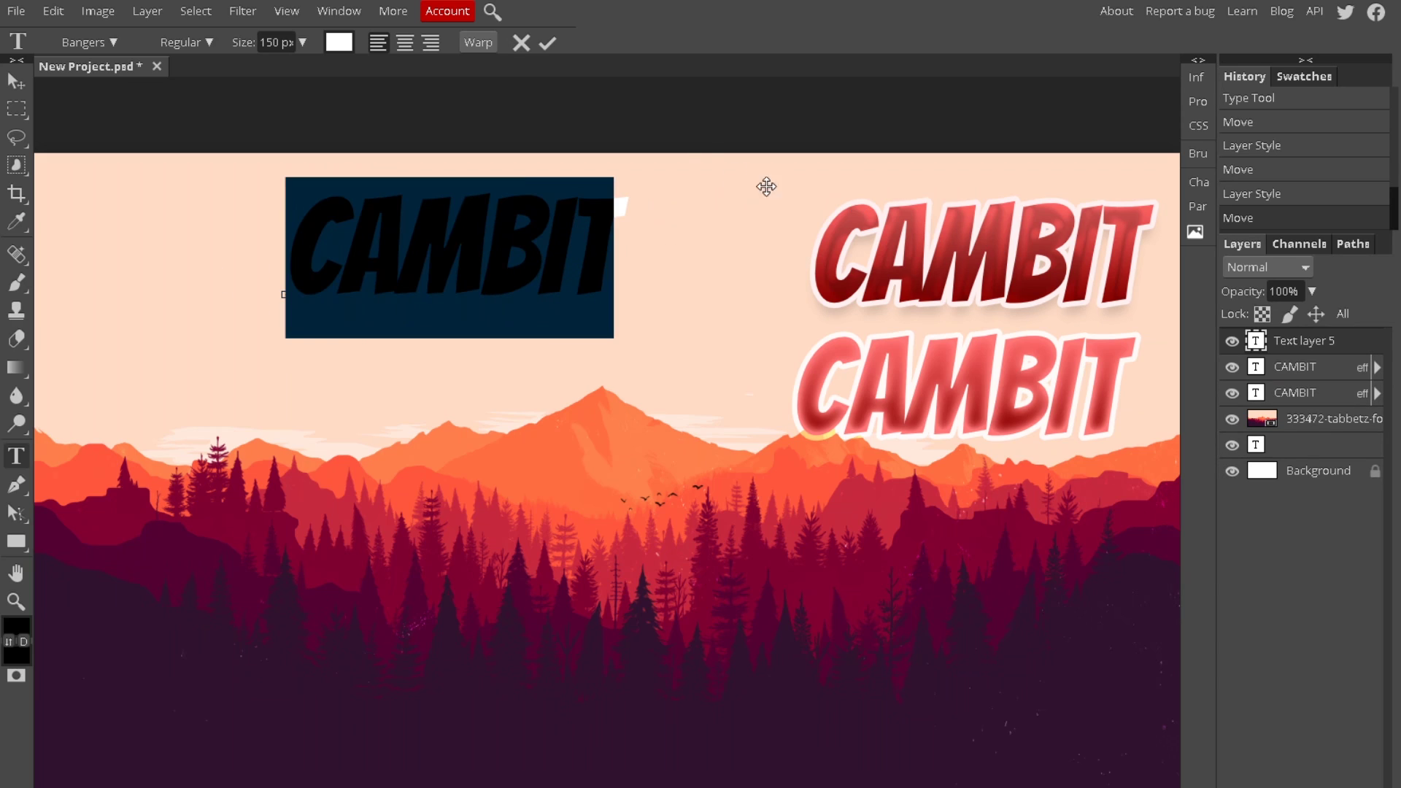
{"action": "left_click", "coordinate": [483, 45]}
{"action": "left_click_drag", "start_coordinate": [255, 146], "coordinate": [843, 151]}
{"action": "left_click", "coordinate": [838, 187]}
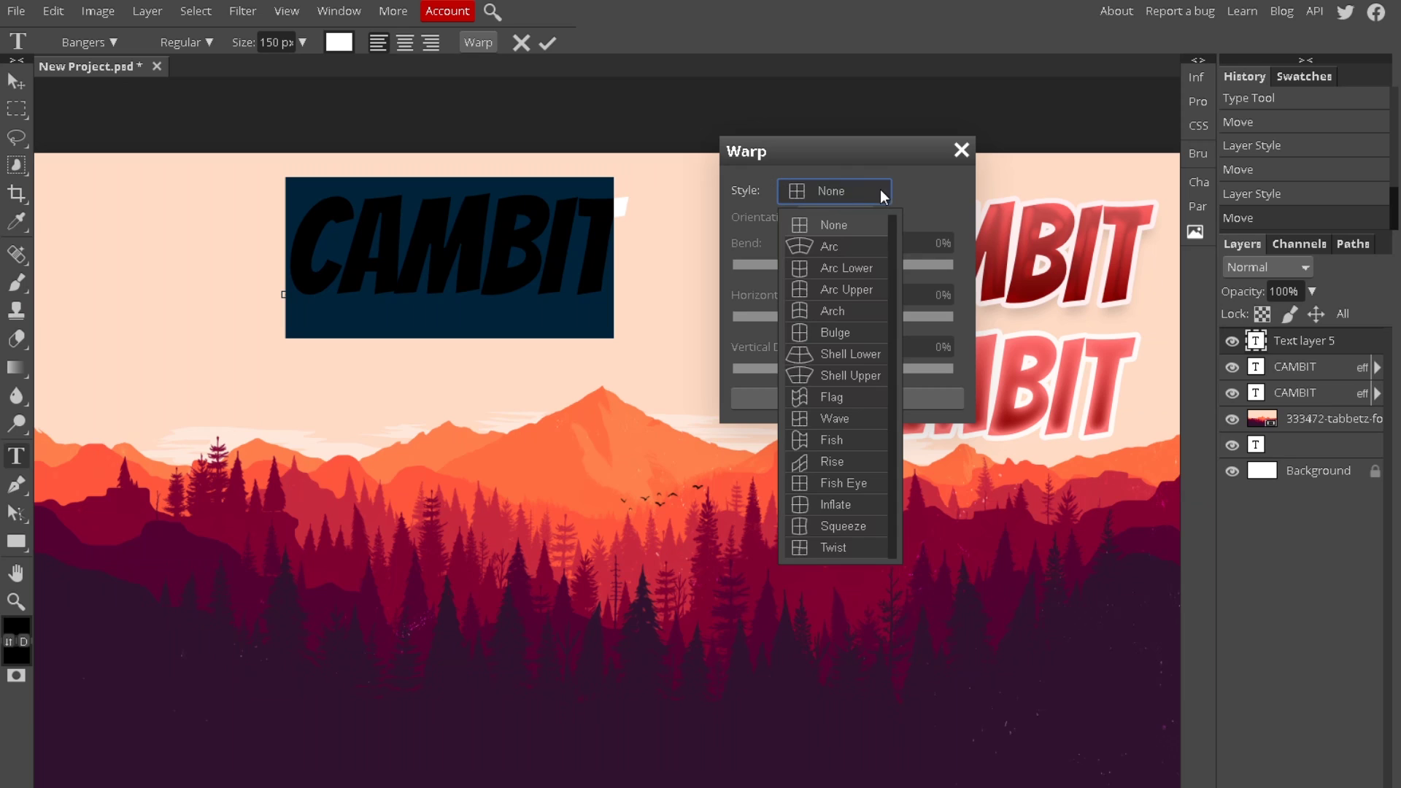
Step: Warp the white CAMBIT with the Arc style at 17% bend and commit the text
{"action": "left_click", "coordinate": [832, 247]}
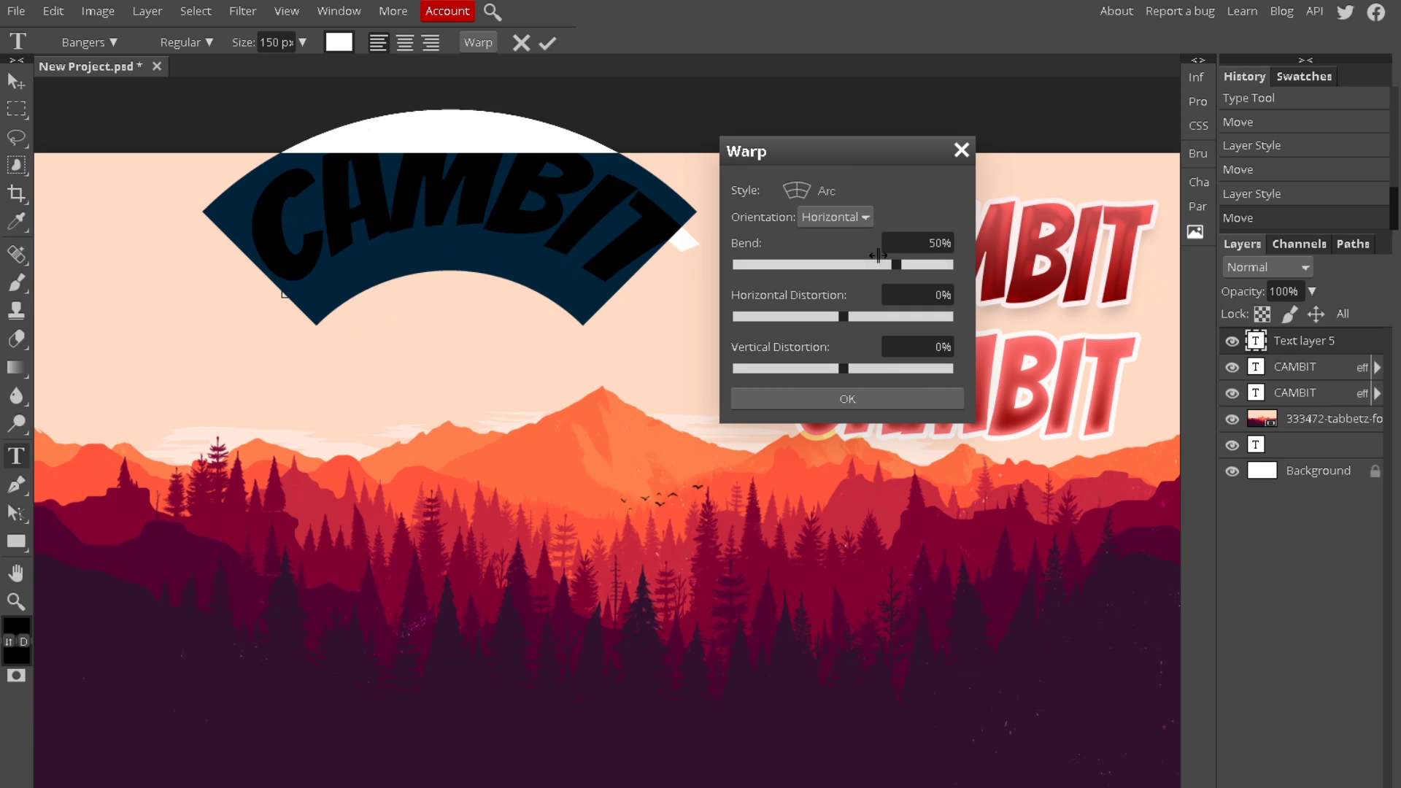
{"action": "left_click", "coordinate": [858, 267]}
{"action": "mouse_move", "coordinate": [857, 276]}
{"action": "left_mouse_down"}
{"action": "mouse_move", "coordinate": [955, 276]}
{"action": "mouse_move", "coordinate": [868, 271]}
{"action": "left_mouse_up"}
{"action": "left_click_drag", "start_coordinate": [852, 143], "coordinate": [966, 184]}
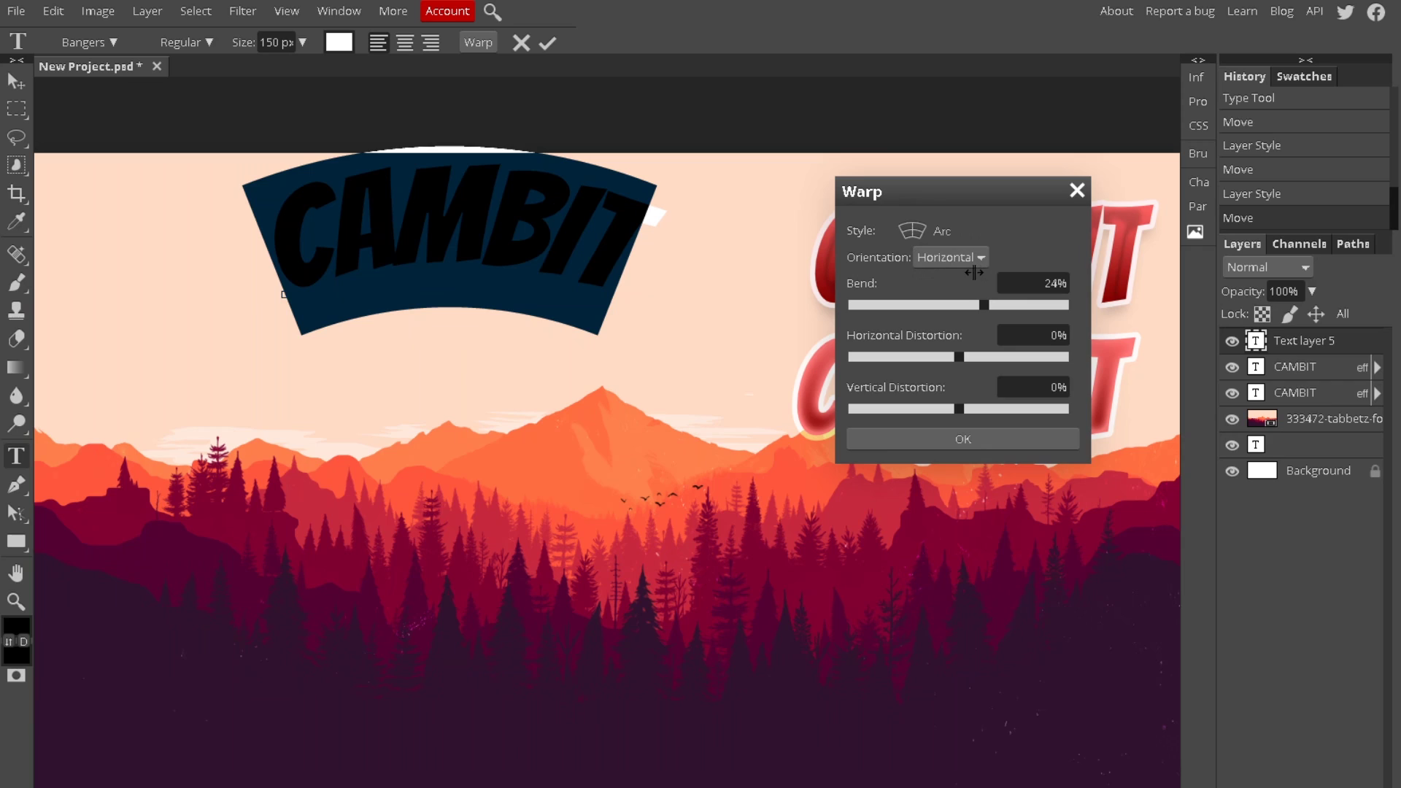
{"action": "left_click_drag", "start_coordinate": [984, 305], "coordinate": [978, 307]}
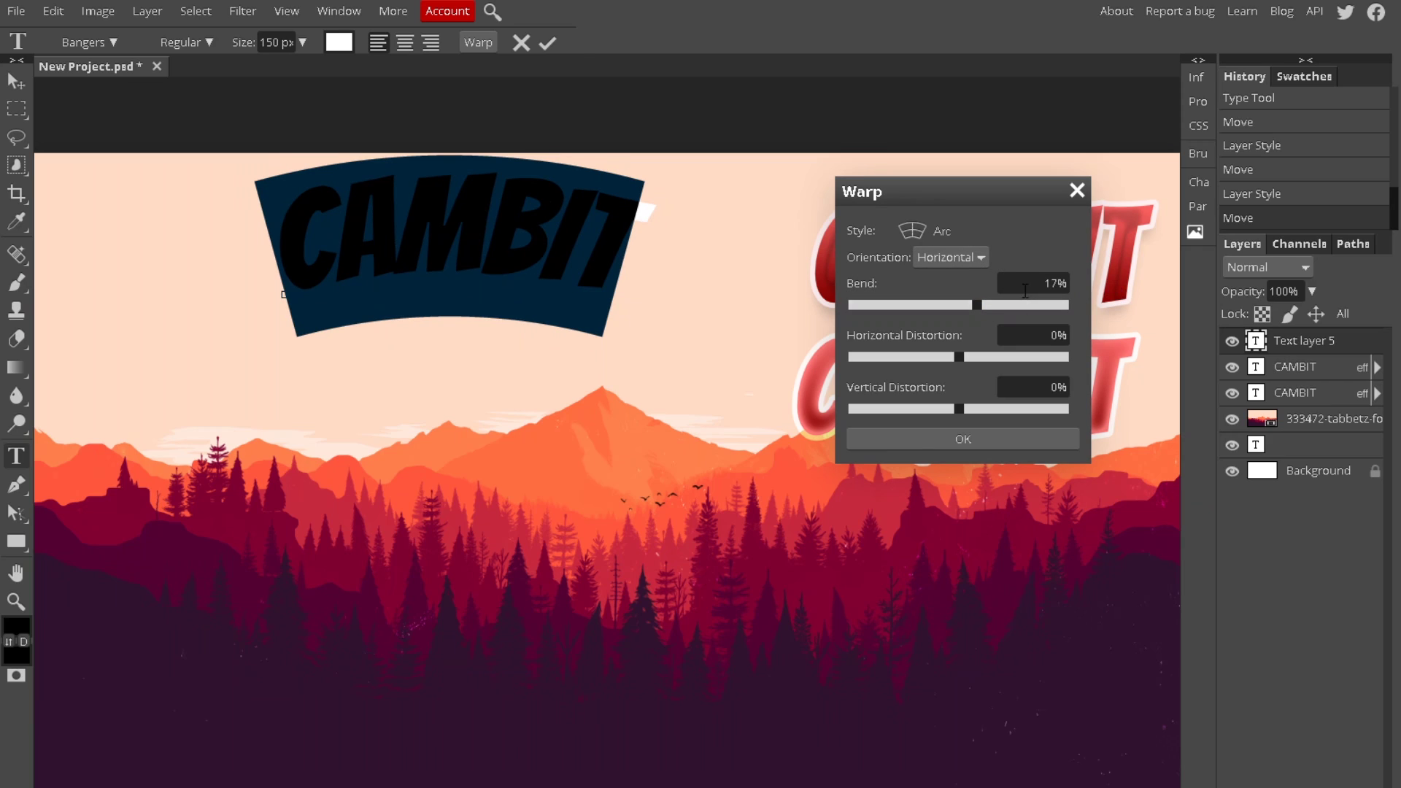
{"action": "left_click", "coordinate": [953, 436]}
{"action": "left_click", "coordinate": [546, 44]}
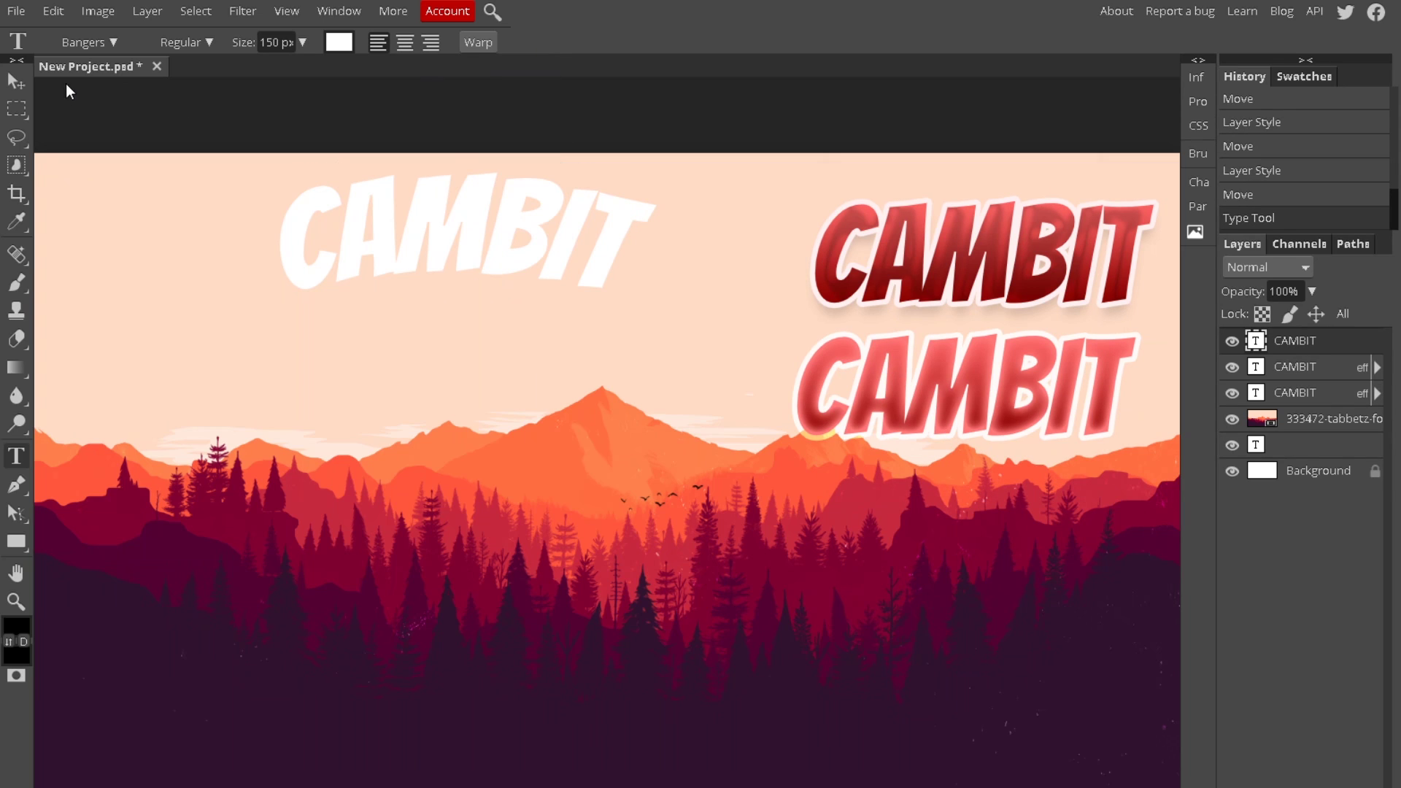
Step: Move the arched white CAMBIT into the upper-left sky and open its Layer Style settings
{"action": "left_click", "coordinate": [16, 81]}
{"action": "left_click_drag", "start_coordinate": [351, 211], "coordinate": [489, 404]}
{"action": "left_click", "coordinate": [1232, 367]}
{"action": "left_click", "coordinate": [1232, 392]}
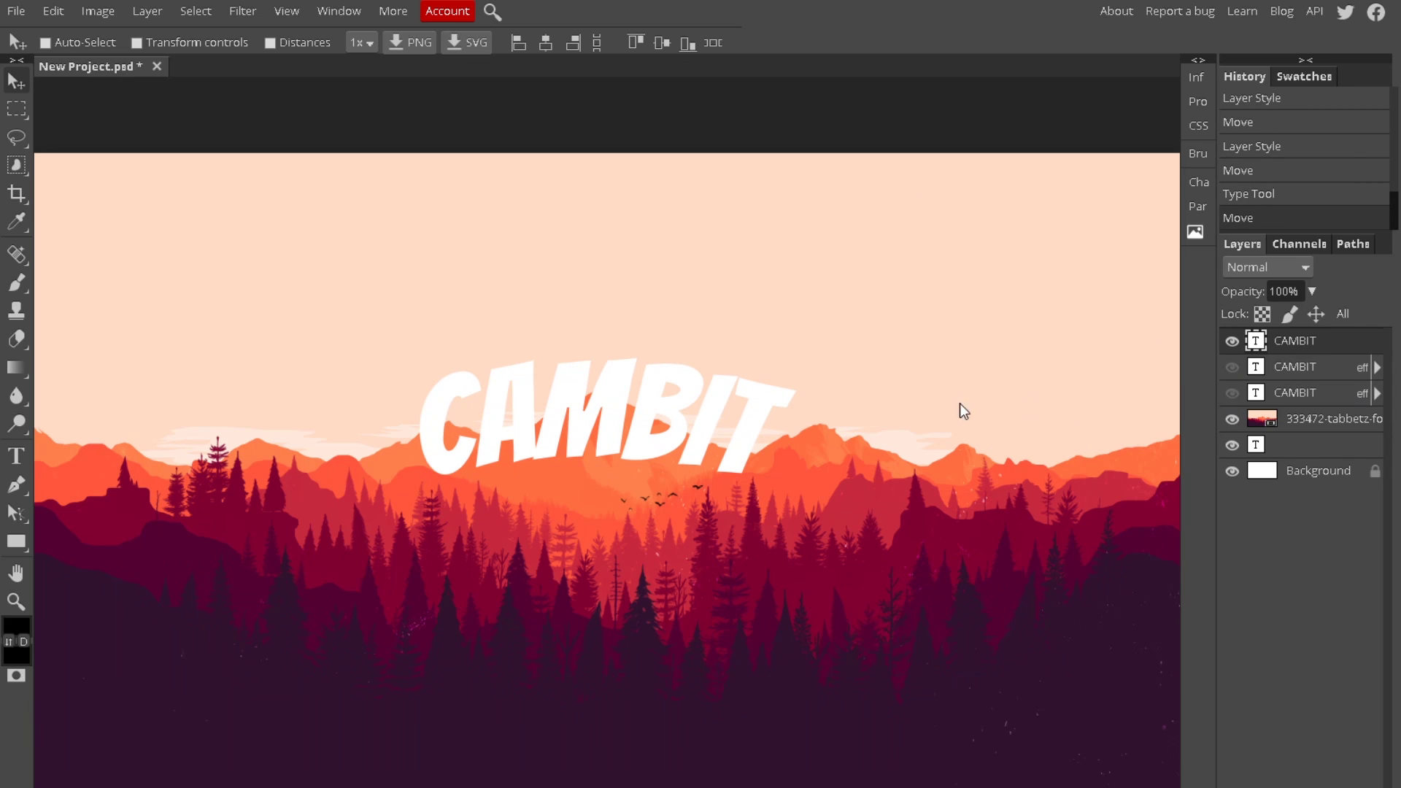
{"action": "left_click", "coordinate": [1232, 368]}
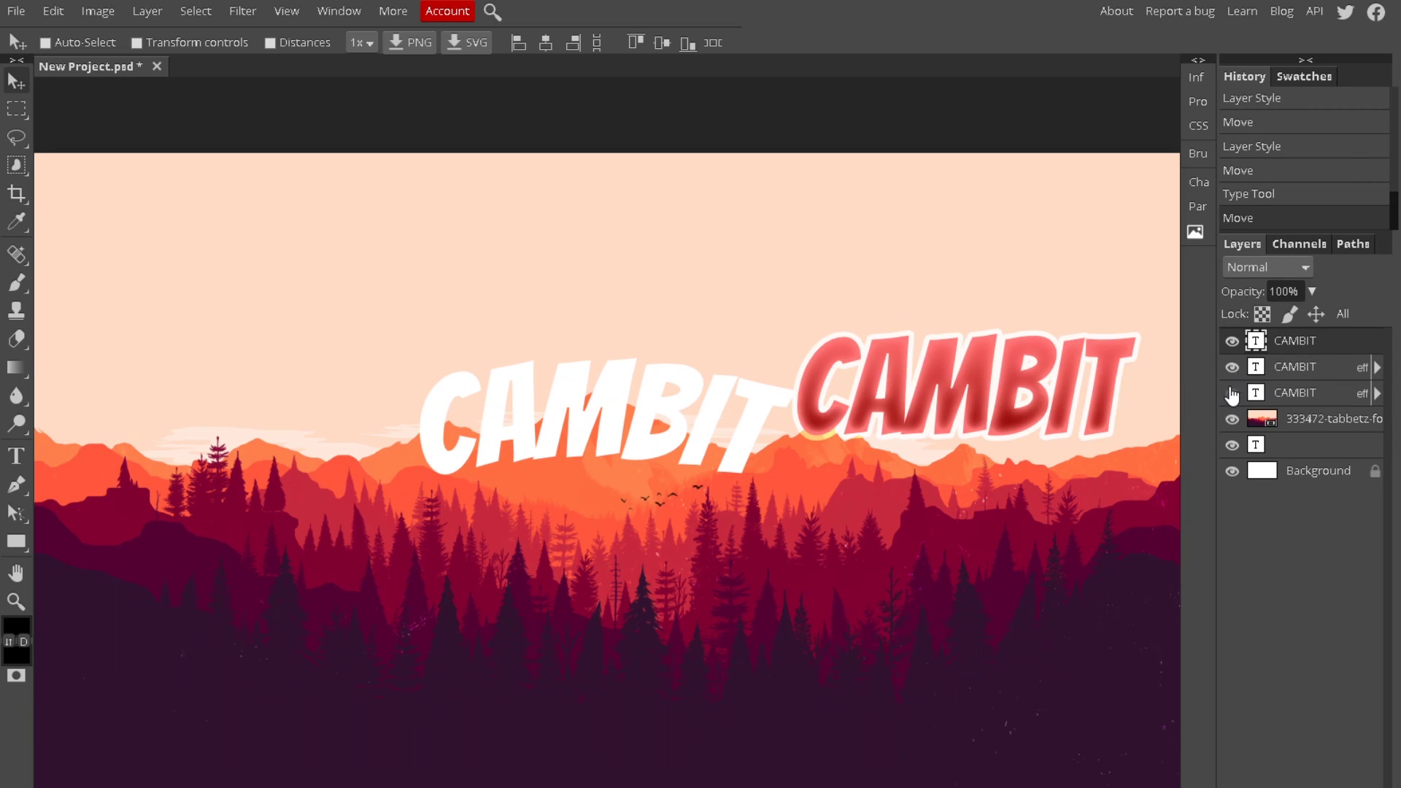
{"action": "left_click", "coordinate": [1232, 393]}
{"action": "left_click_drag", "start_coordinate": [598, 411], "coordinate": [440, 286]}
{"action": "double_click", "coordinate": [1370, 354]}
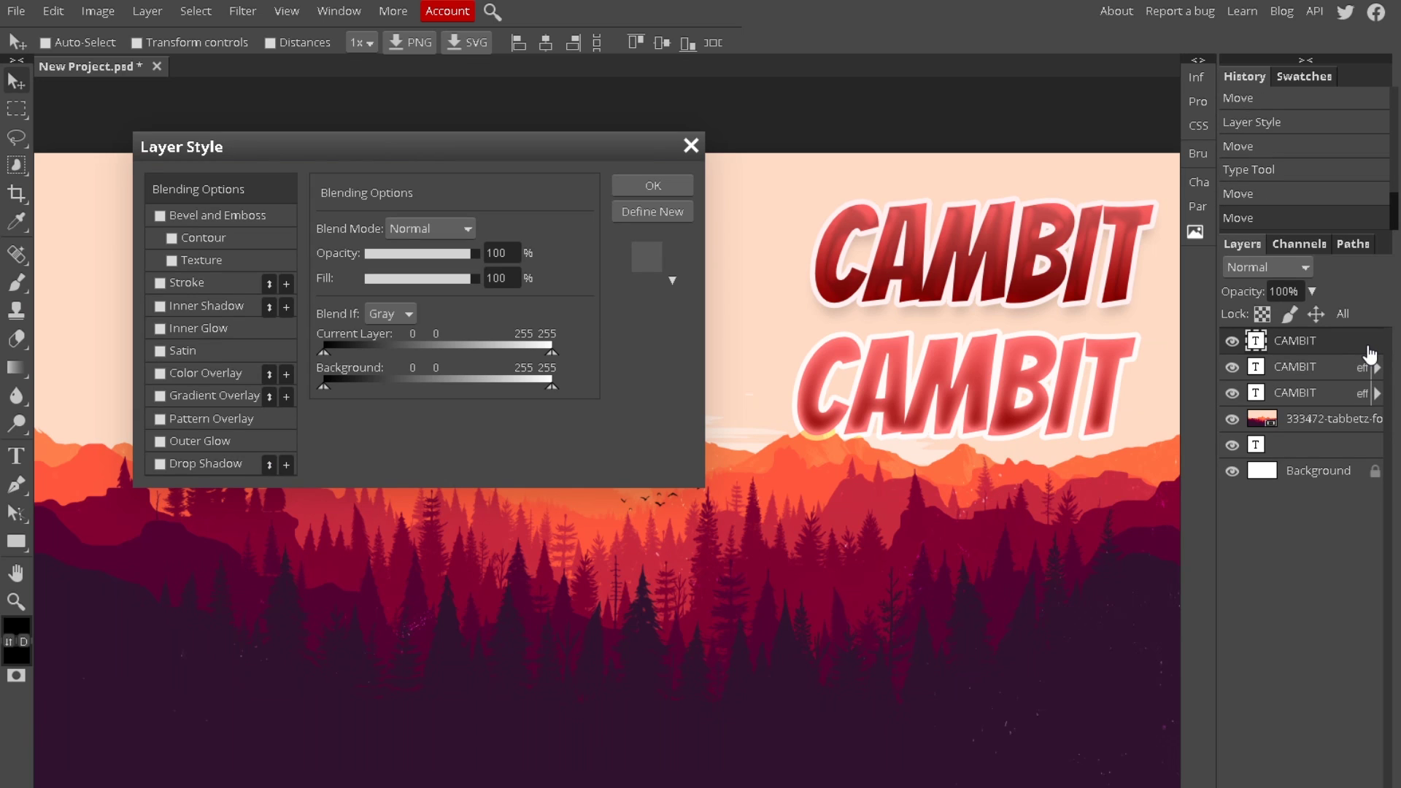
Step: Enable Pattern Overlay on the arched CAMBIT after briefly testing a gradient overlay
{"action": "left_click_drag", "start_coordinate": [541, 154], "coordinate": [1187, 208]}
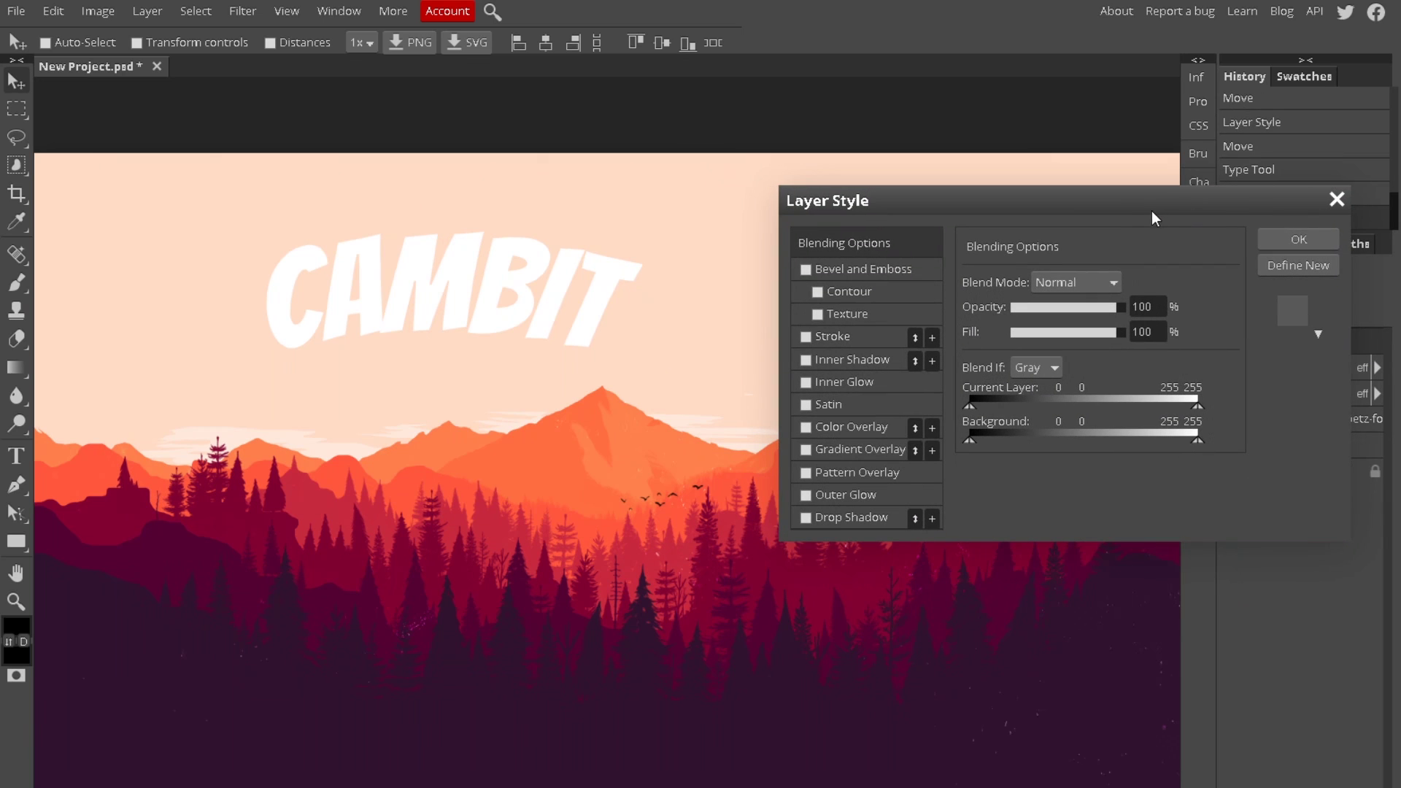
{"action": "left_click_drag", "start_coordinate": [936, 194], "coordinate": [1098, 166]}
{"action": "left_click", "coordinate": [967, 422]}
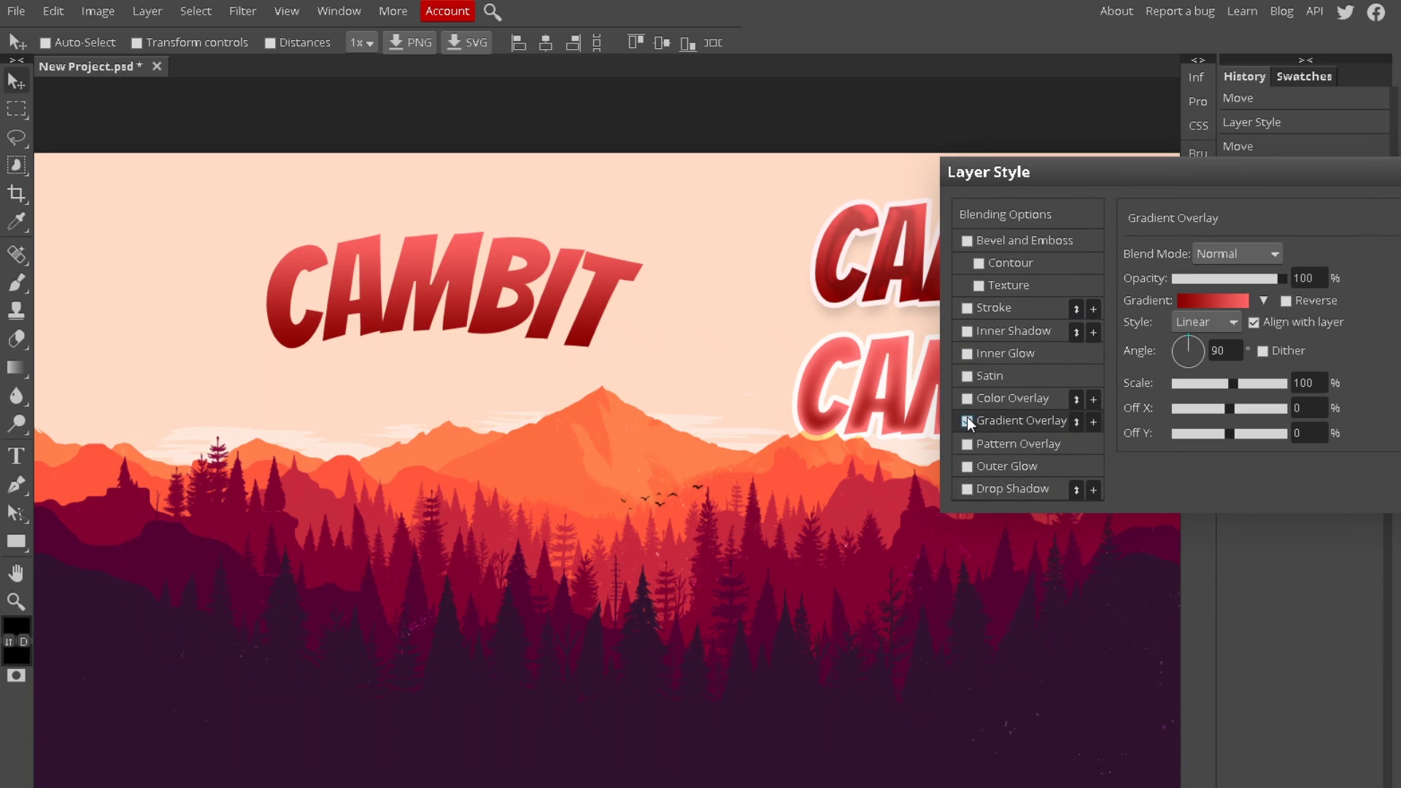
{"action": "left_click", "coordinate": [967, 422]}
{"action": "left_click", "coordinate": [968, 445]}
{"action": "left_click", "coordinate": [968, 445]}
{"action": "left_click", "coordinate": [968, 444]}
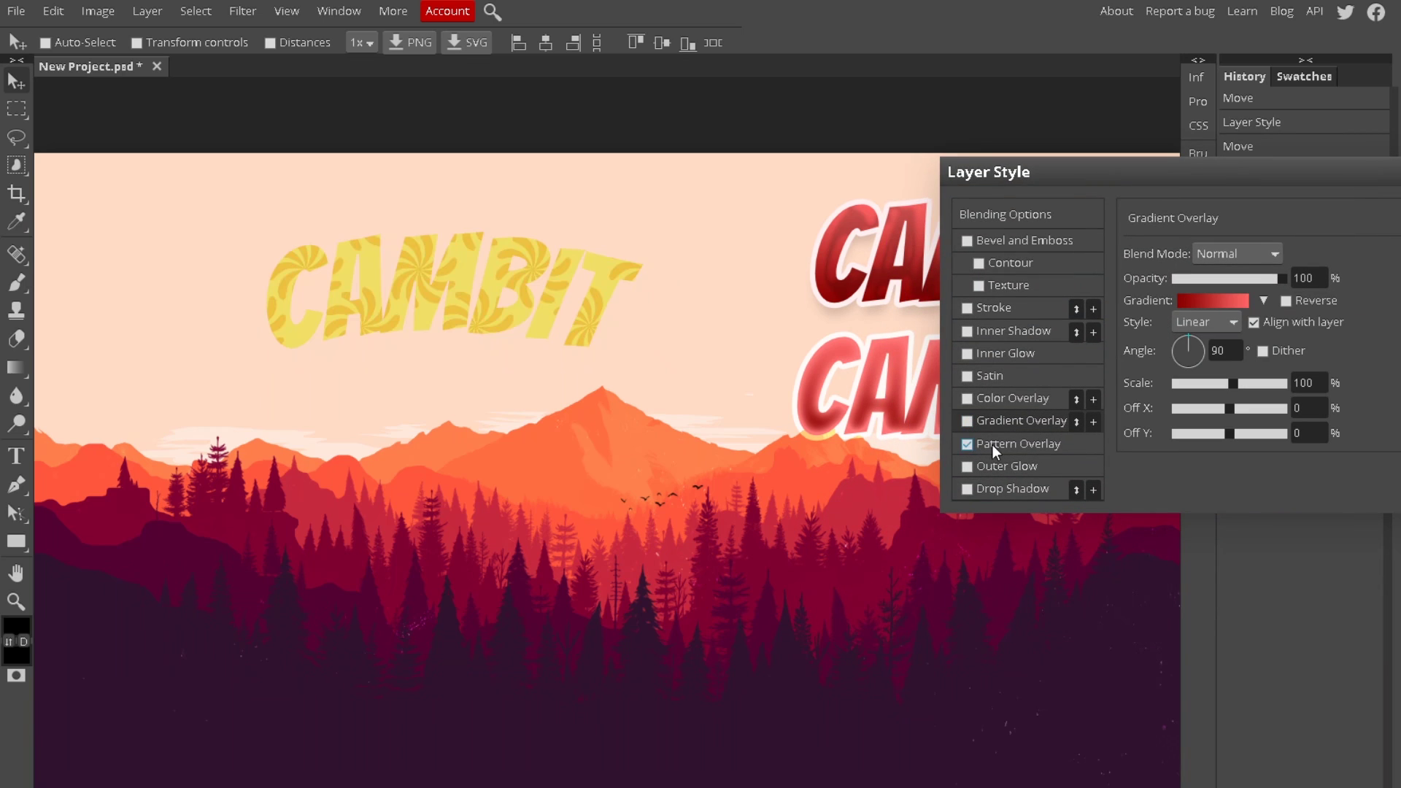
{"action": "left_click", "coordinate": [996, 445]}
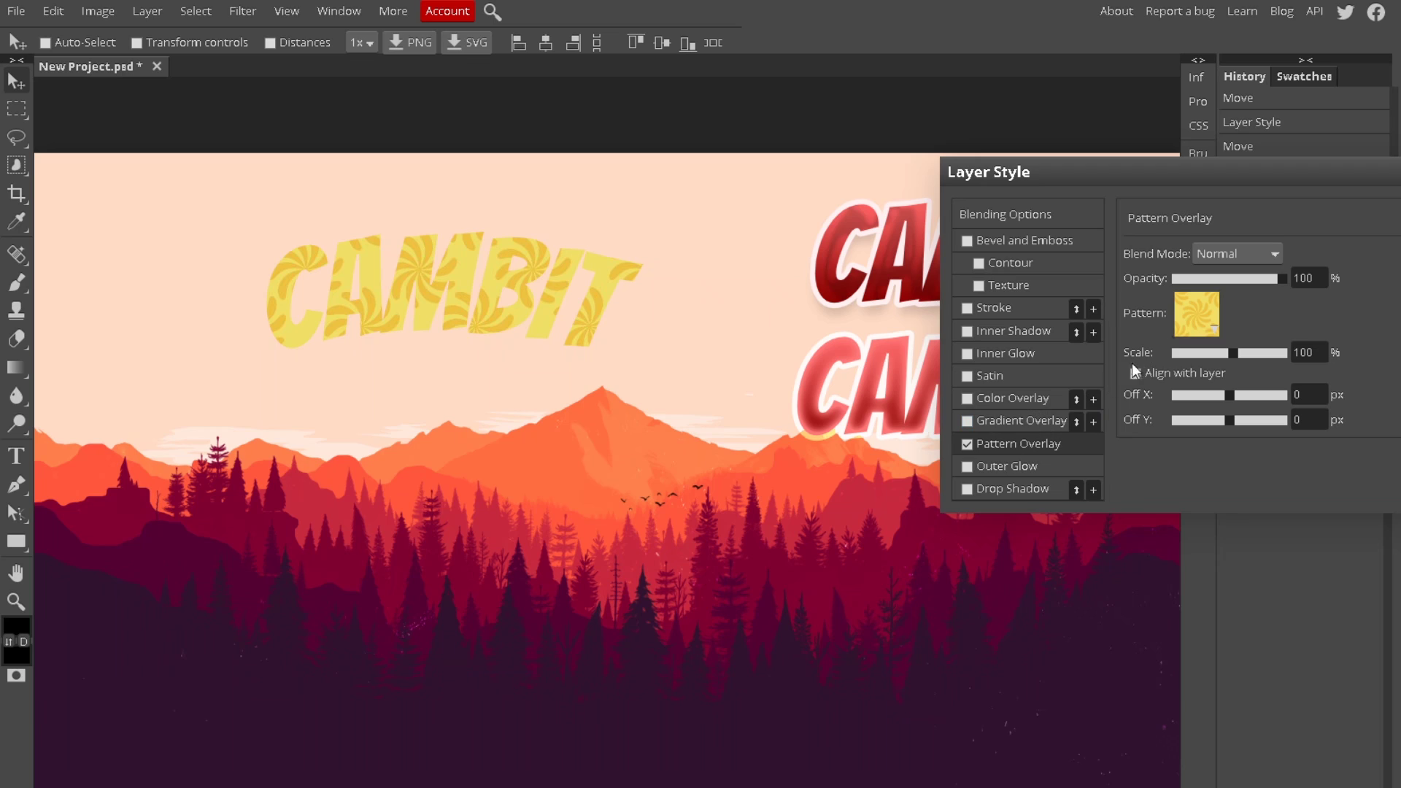
Step: Browse the pattern library and settle on the black textured pattern
{"action": "left_click", "coordinate": [1202, 315]}
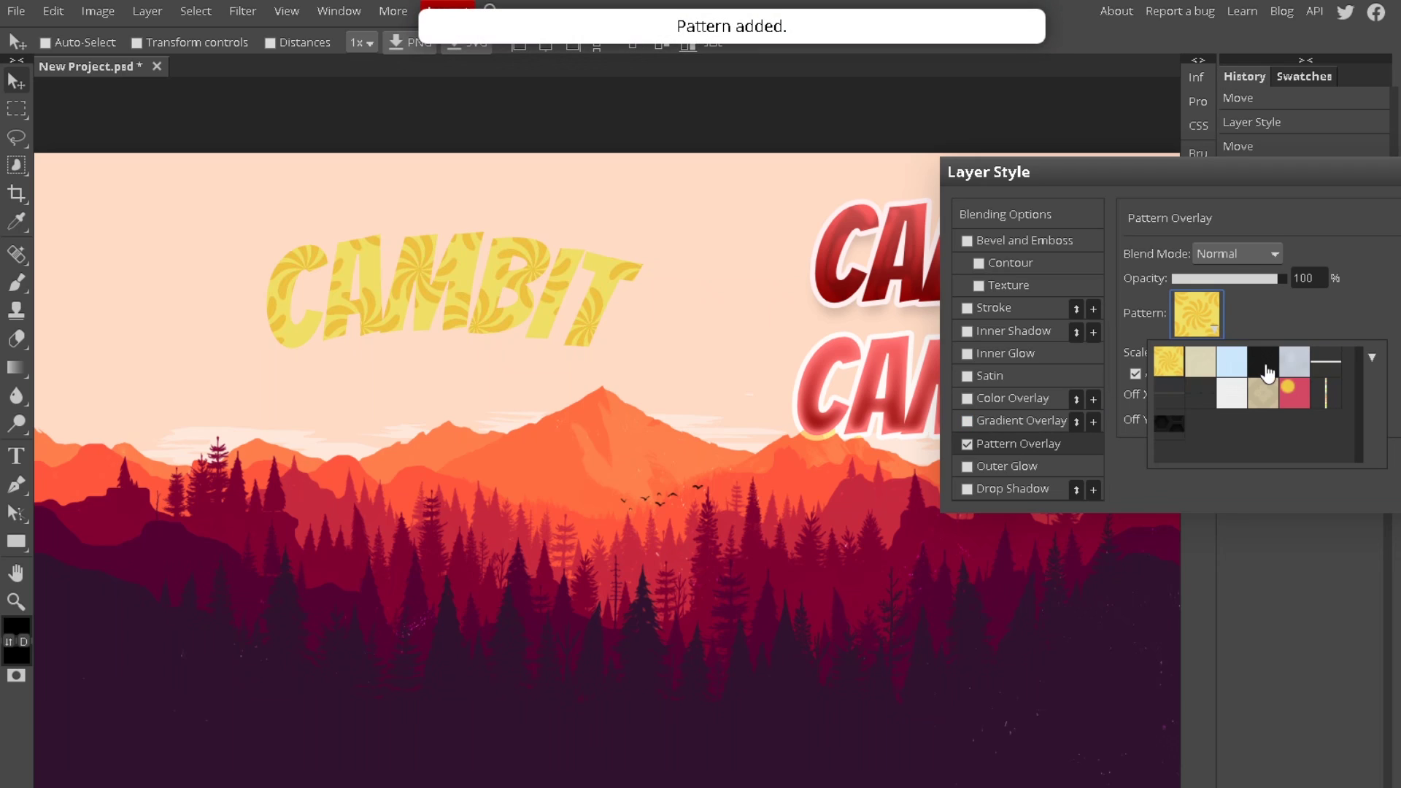
{"action": "left_click", "coordinate": [1232, 369]}
{"action": "left_click", "coordinate": [1201, 374]}
{"action": "left_click", "coordinate": [1266, 367]}
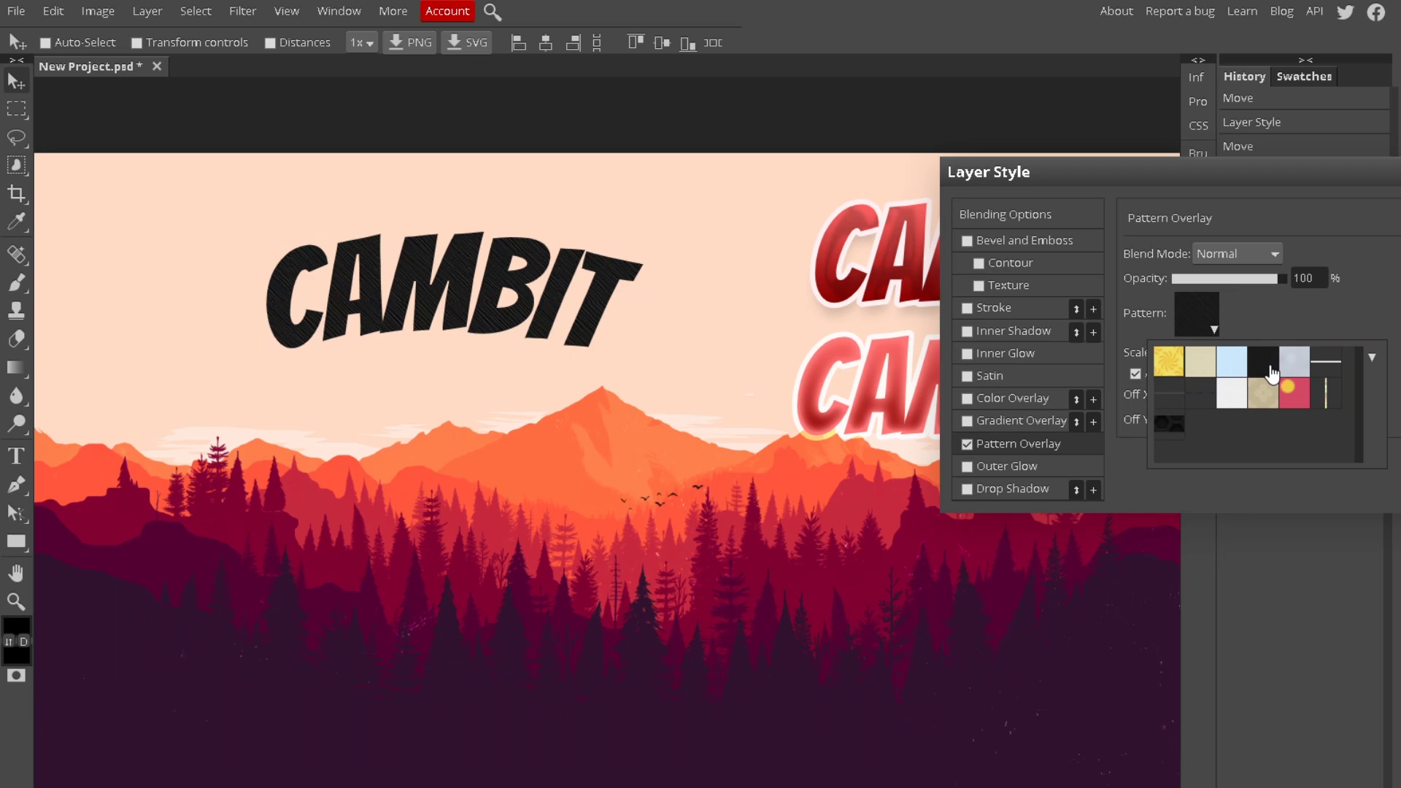
{"action": "left_click", "coordinate": [1292, 368]}
{"action": "left_click", "coordinate": [1296, 394]}
{"action": "left_click", "coordinate": [1264, 398]}
{"action": "left_click", "coordinate": [1233, 398]}
{"action": "left_click", "coordinate": [1187, 419]}
{"action": "left_click", "coordinate": [1221, 409]}
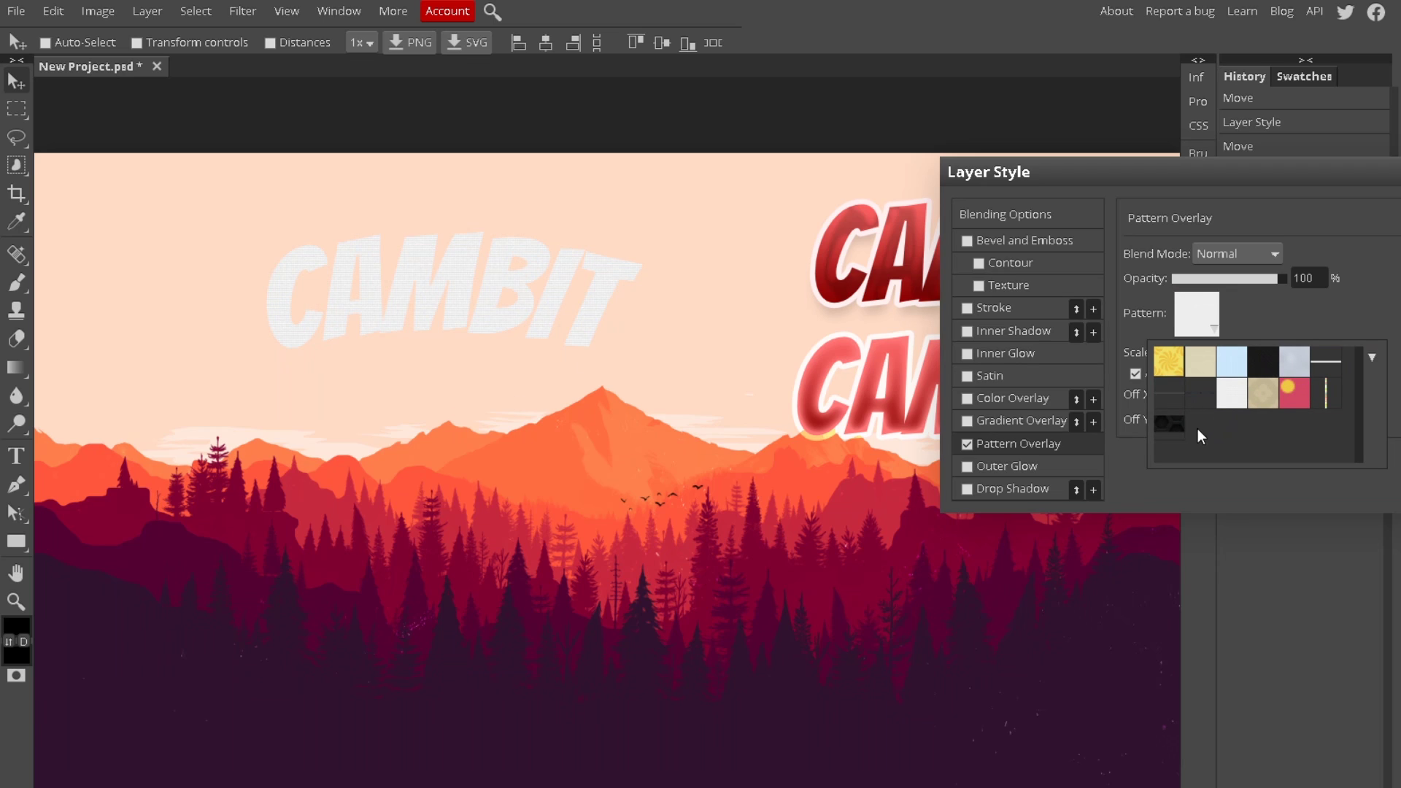
{"action": "left_click", "coordinate": [1174, 427]}
{"action": "left_click", "coordinate": [1173, 403]}
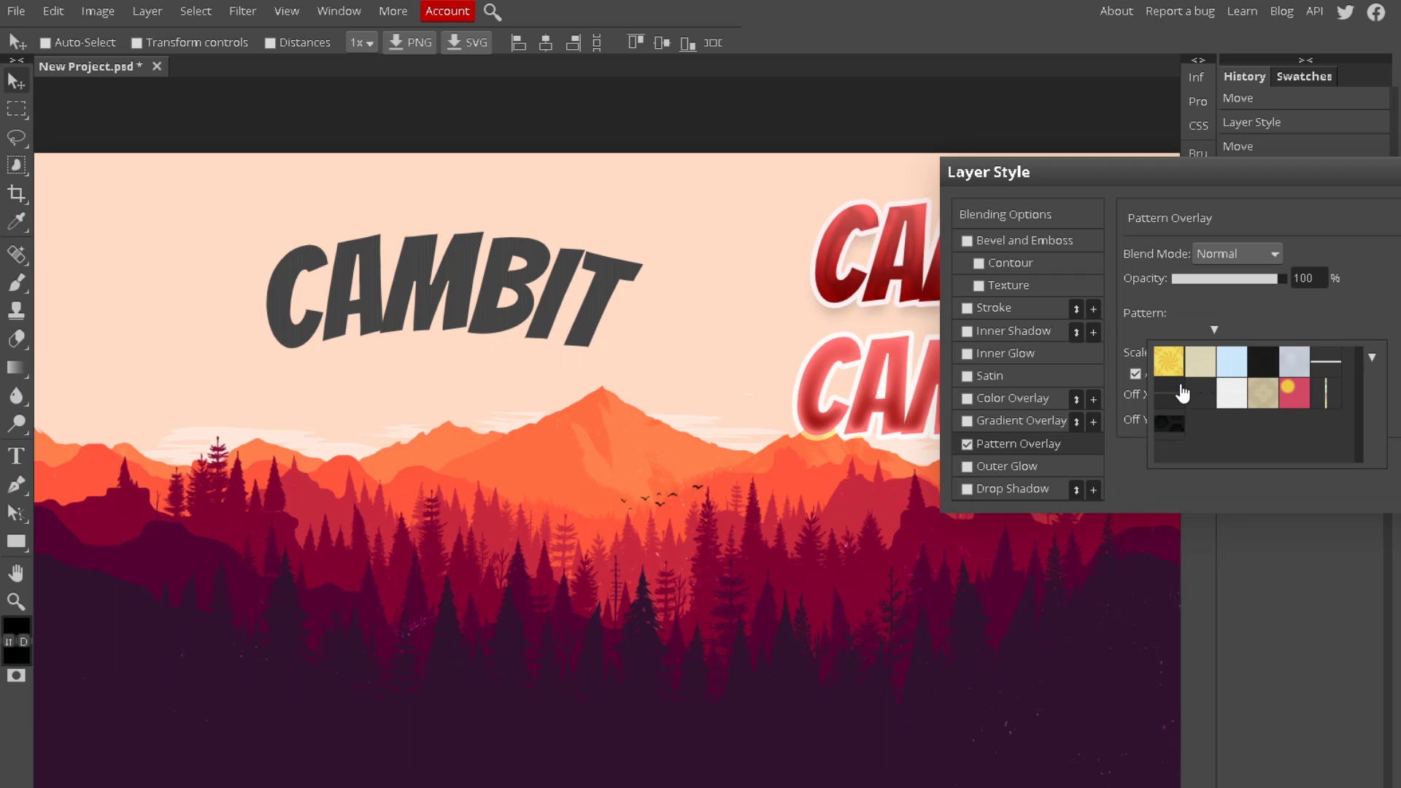
{"action": "left_click", "coordinate": [1200, 365]}
{"action": "left_click", "coordinate": [1235, 365]}
{"action": "left_click", "coordinate": [1263, 365]}
{"action": "left_click", "coordinate": [1313, 369]}
{"action": "left_click", "coordinate": [1326, 394]}
{"action": "left_click", "coordinate": [1302, 400]}
{"action": "left_click", "coordinate": [1294, 365]}
{"action": "left_click", "coordinate": [1262, 365]}
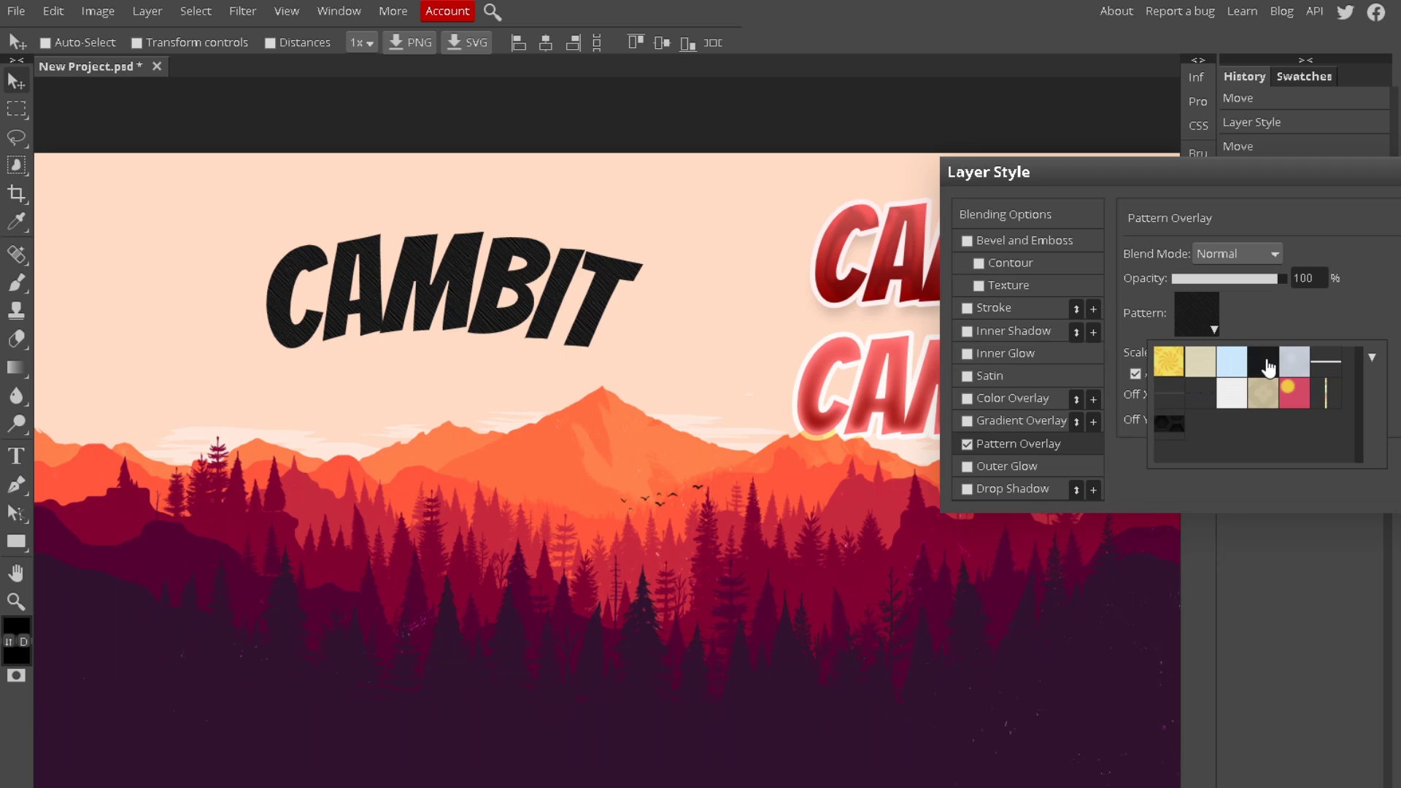
Step: Scale the pattern to 376% with Off X 76, and add an Inner Glow
{"action": "left_click_drag", "start_coordinate": [1235, 352], "coordinate": [1272, 360]}
{"action": "left_click_drag", "start_coordinate": [1219, 400], "coordinate": [1270, 397]}
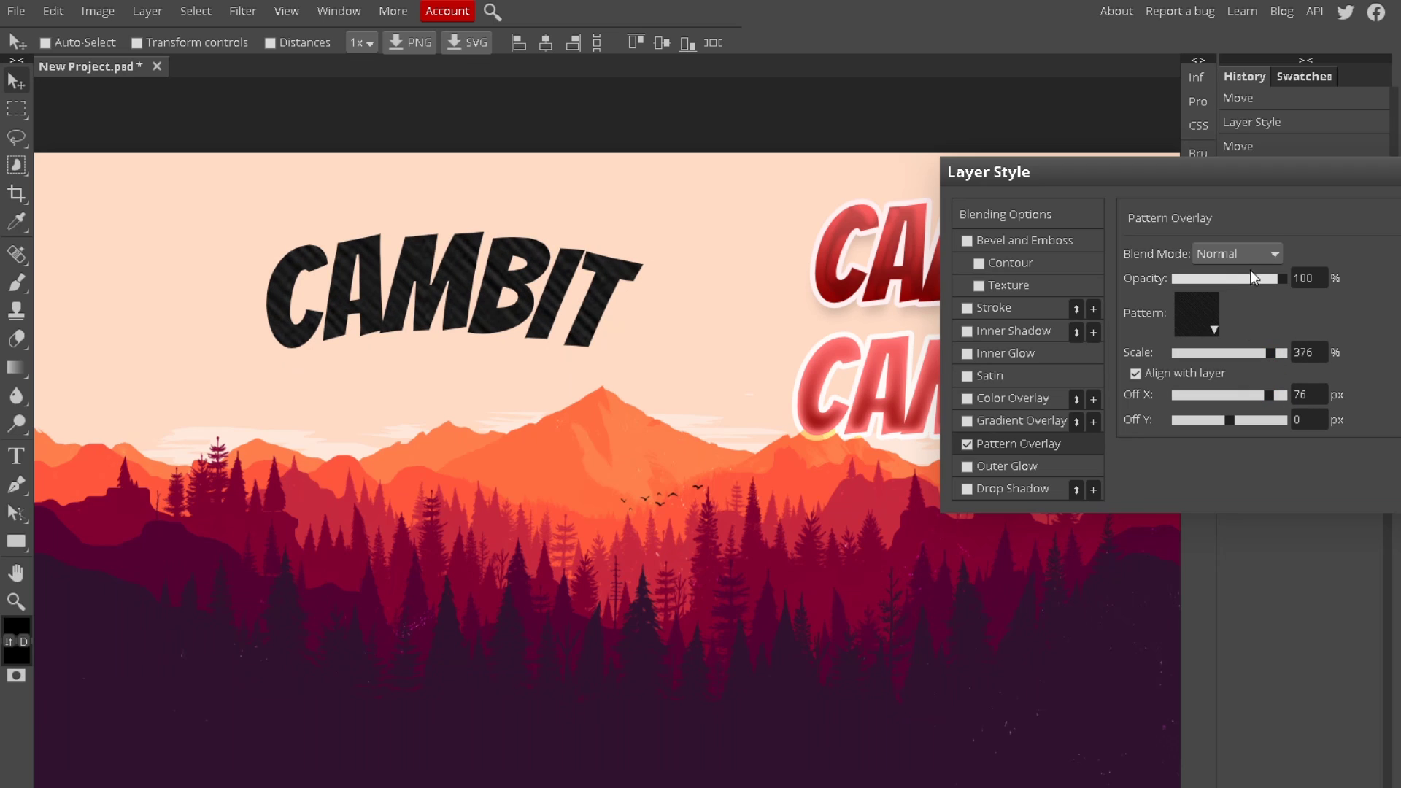
{"action": "left_click", "coordinate": [982, 357]}
Step: Drop the Inner Glow after a cancelled white-colour test, and enable Drop Shadow instead
{"action": "left_click", "coordinate": [1019, 353]}
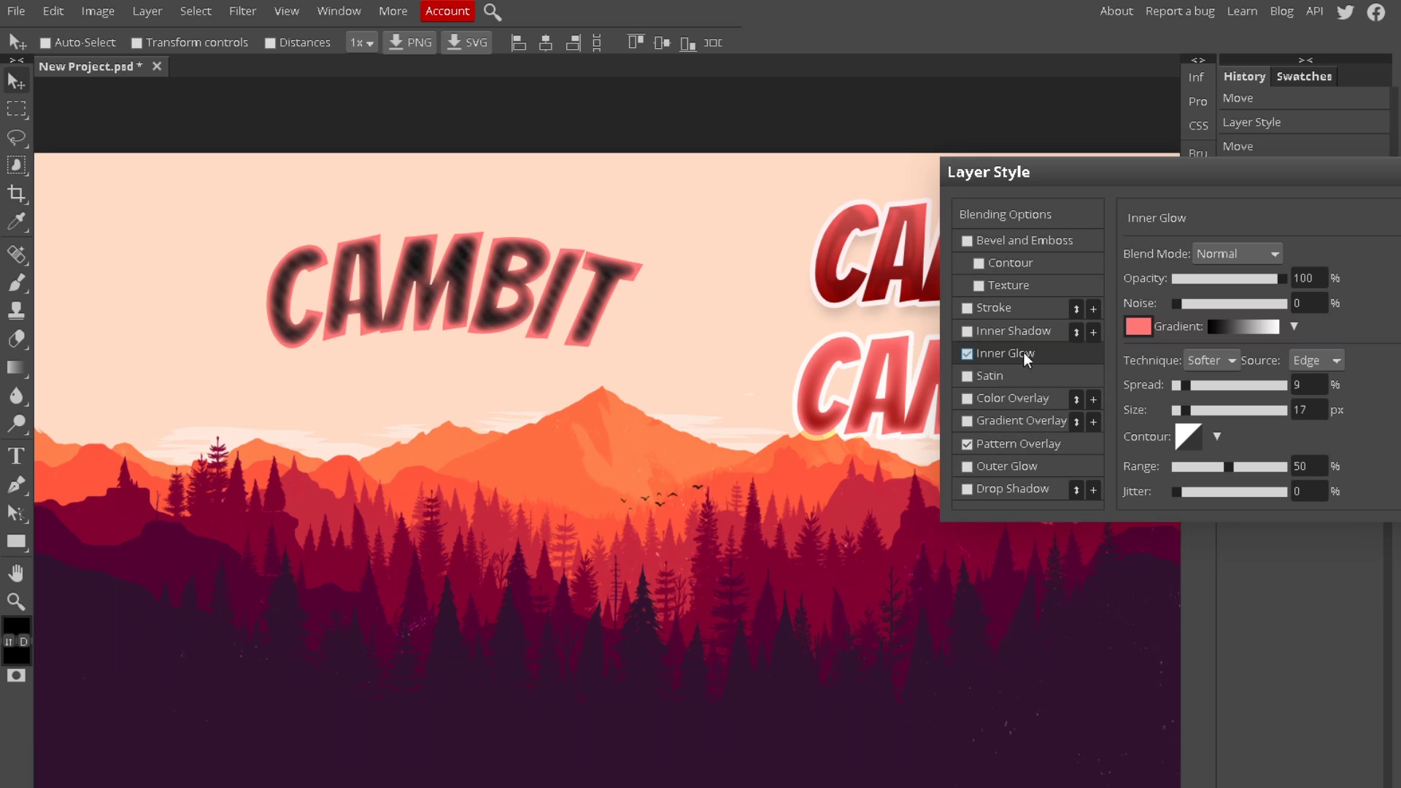
{"action": "left_click", "coordinate": [1138, 326]}
{"action": "left_click_drag", "start_coordinate": [216, 199], "coordinate": [69, 89]}
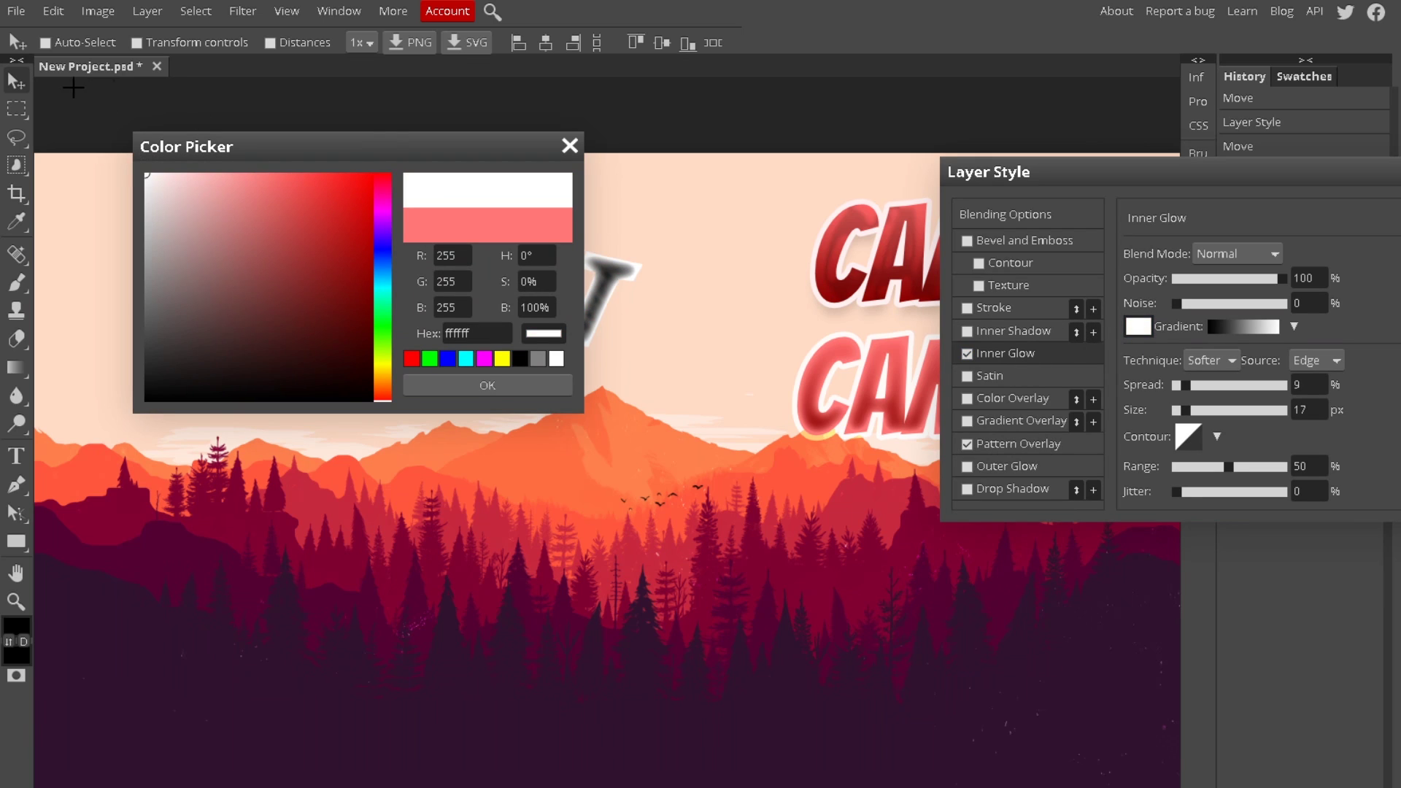
{"action": "left_click_drag", "start_coordinate": [389, 145], "coordinate": [1198, 169]}
{"action": "left_click", "coordinate": [1379, 169]}
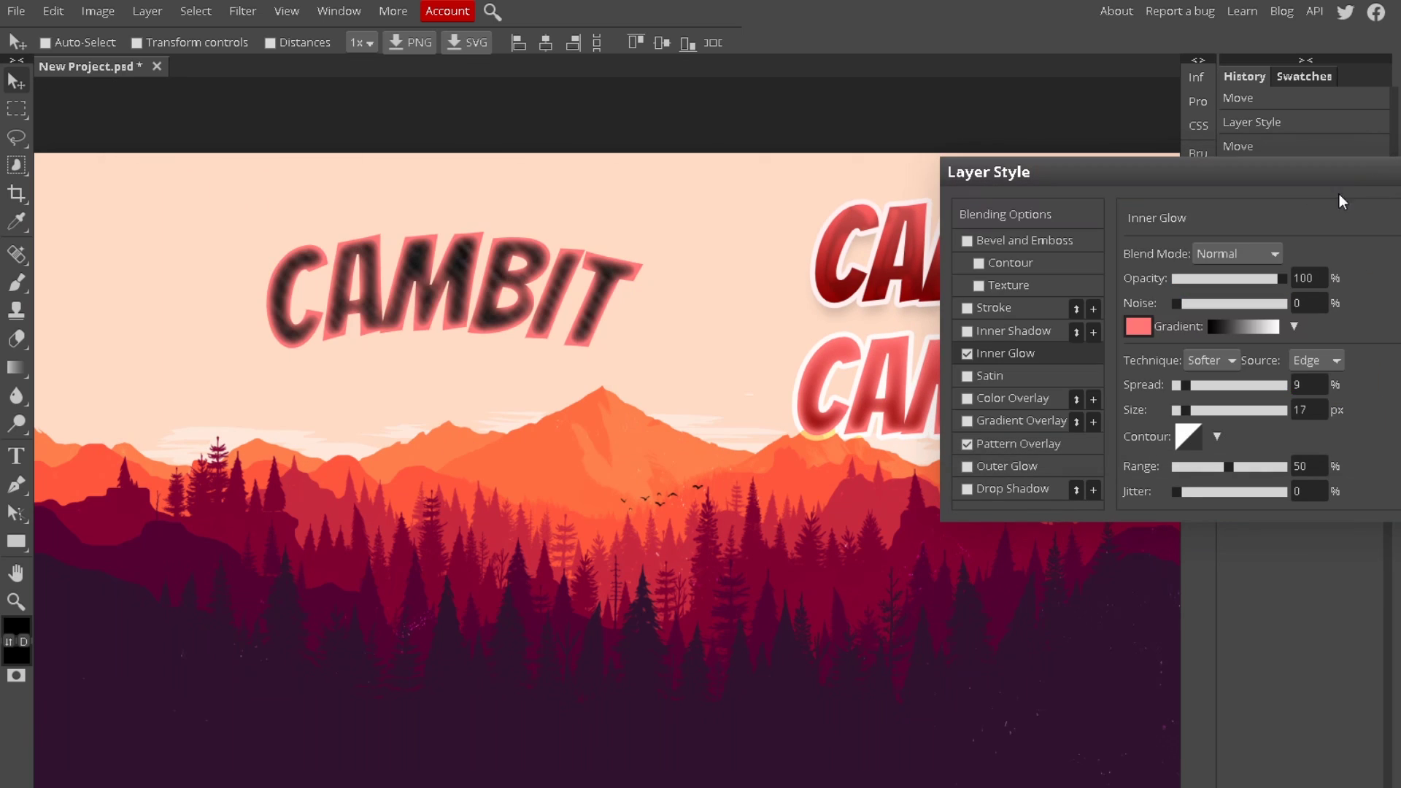
{"action": "left_click", "coordinate": [967, 354]}
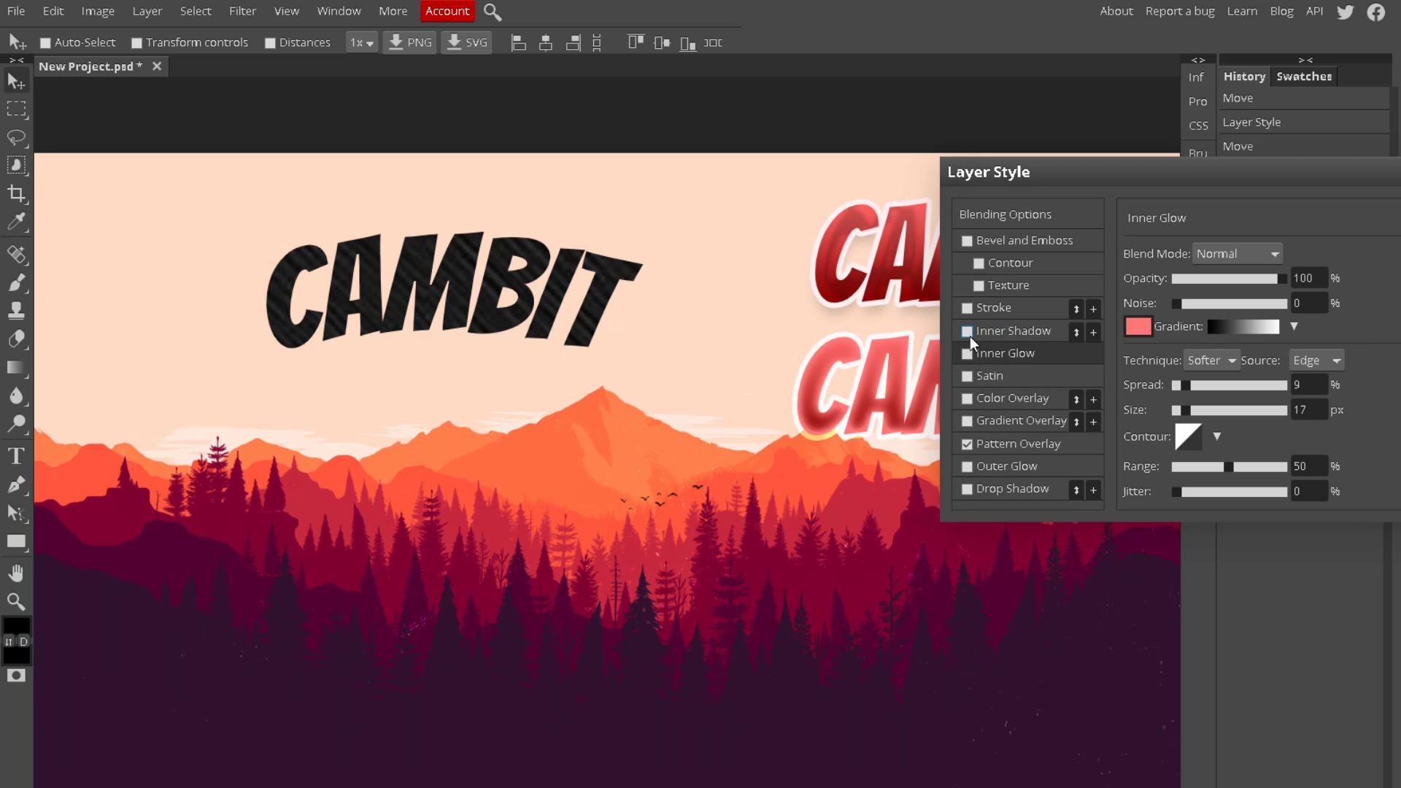
{"action": "left_click", "coordinate": [967, 309]}
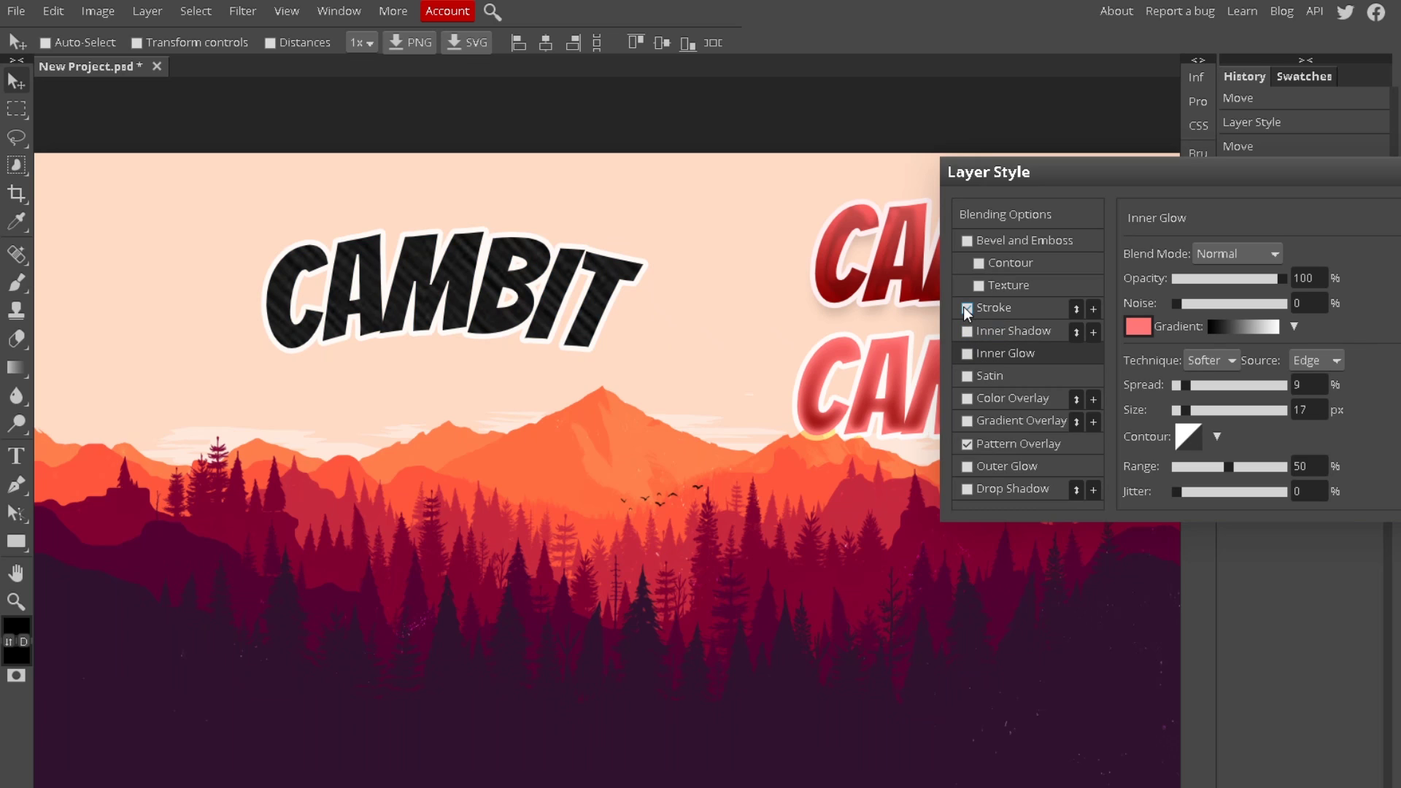
{"action": "left_click", "coordinate": [966, 309]}
{"action": "left_click", "coordinate": [968, 489]}
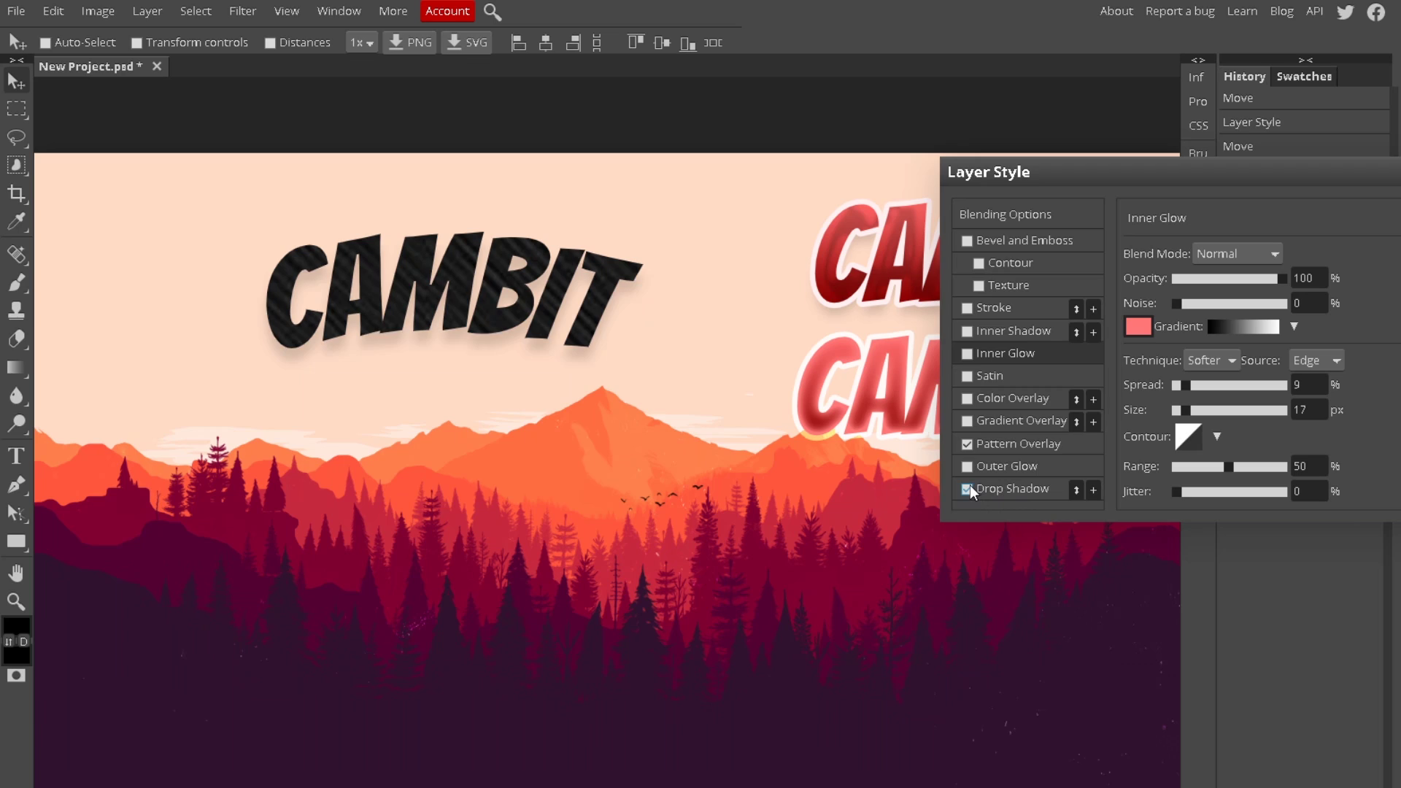
Step: Set the drop shadow to Normal blend, 100% opacity, 100% spread and 10 px size
{"action": "left_click", "coordinate": [985, 488]}
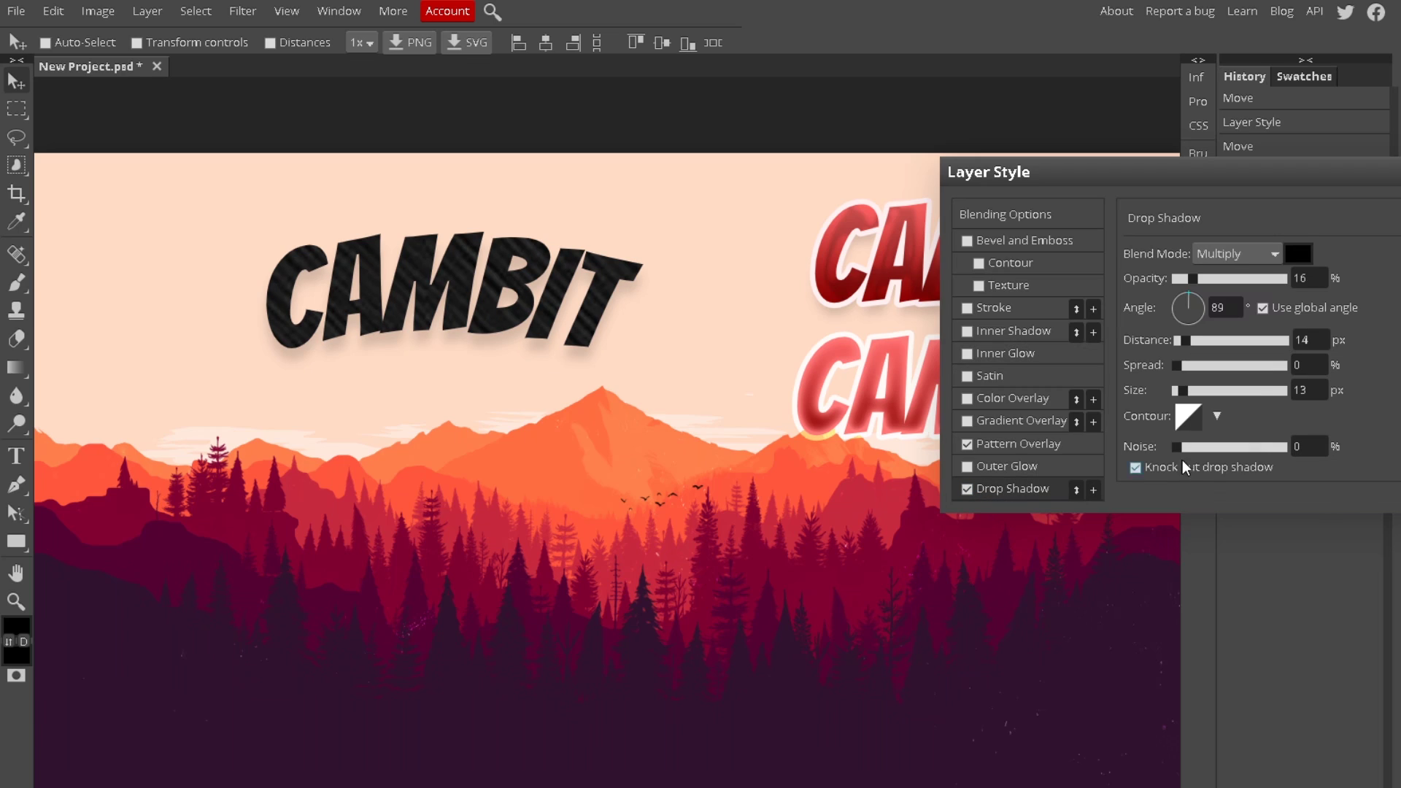
{"action": "left_click", "coordinate": [1231, 251]}
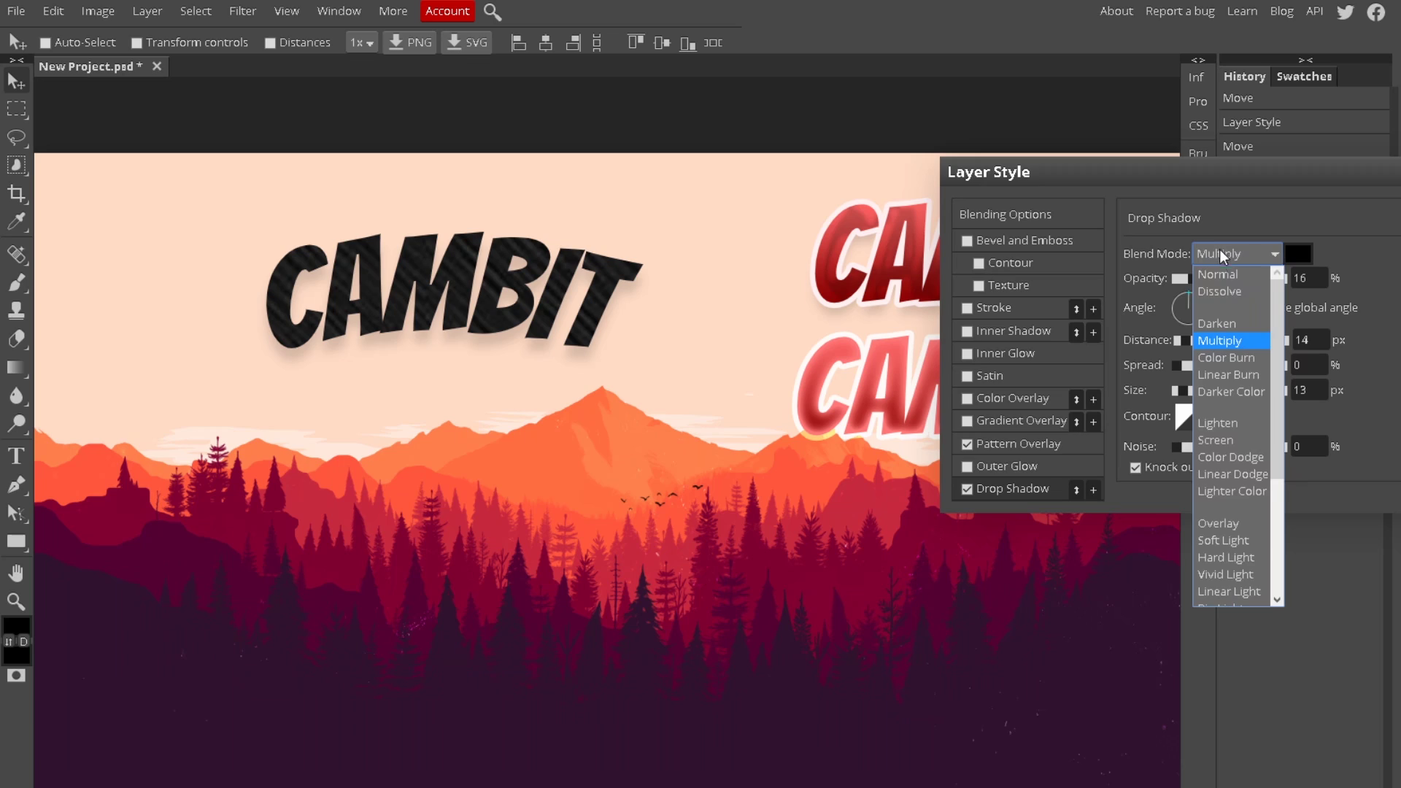
{"action": "left_click", "coordinate": [1220, 270]}
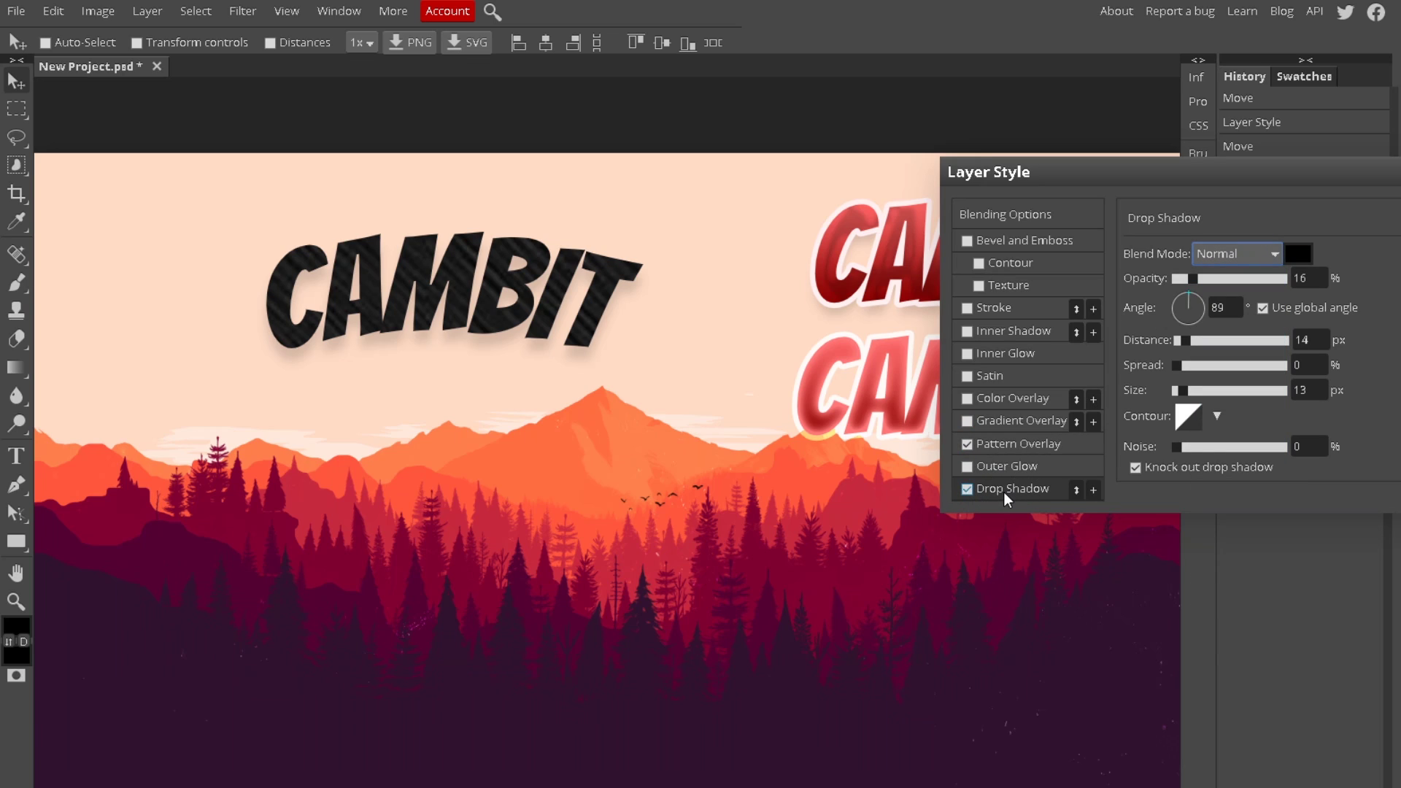
{"action": "left_click", "coordinate": [1194, 278]}
{"action": "left_click_drag", "start_coordinate": [1194, 276], "coordinate": [1329, 269]}
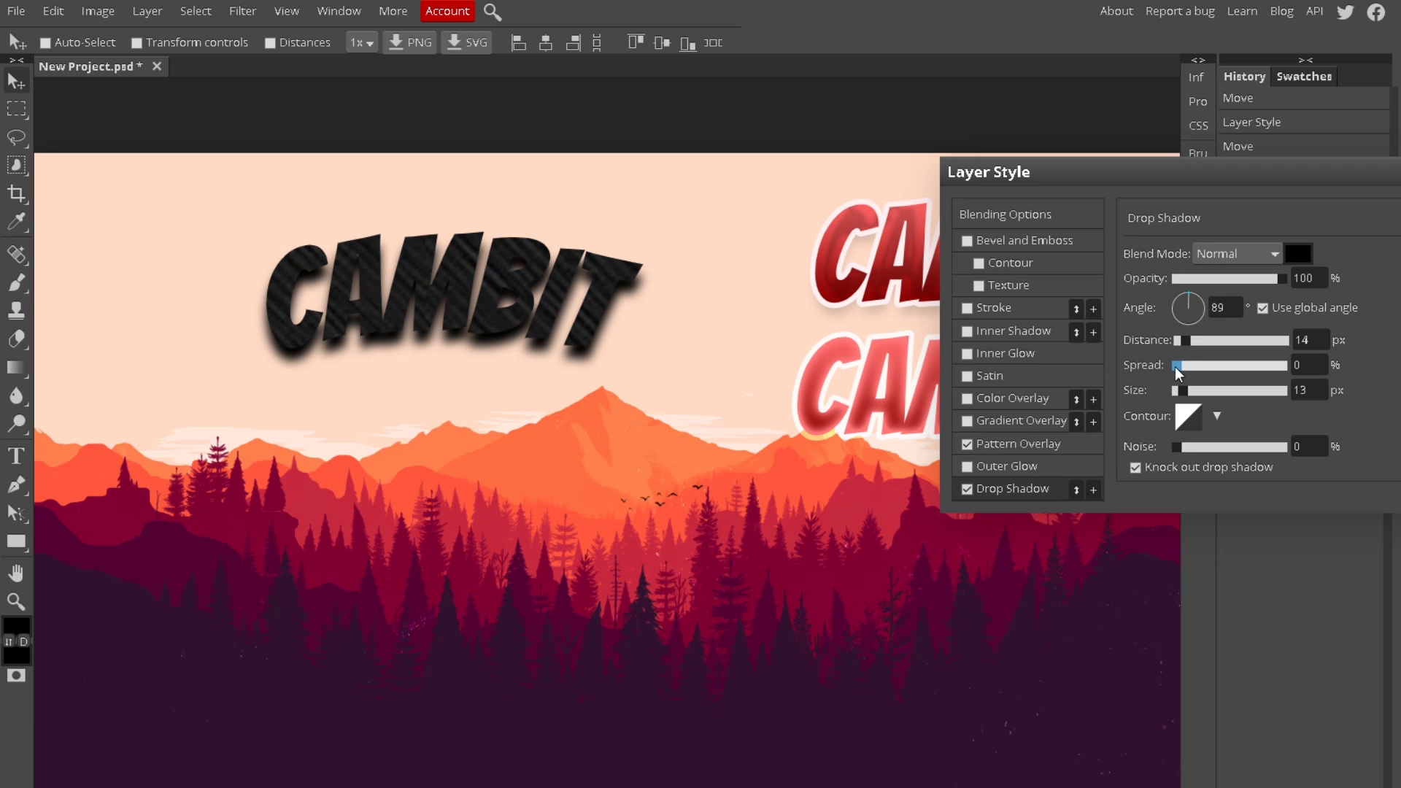
{"action": "left_click_drag", "start_coordinate": [1176, 366], "coordinate": [1355, 373]}
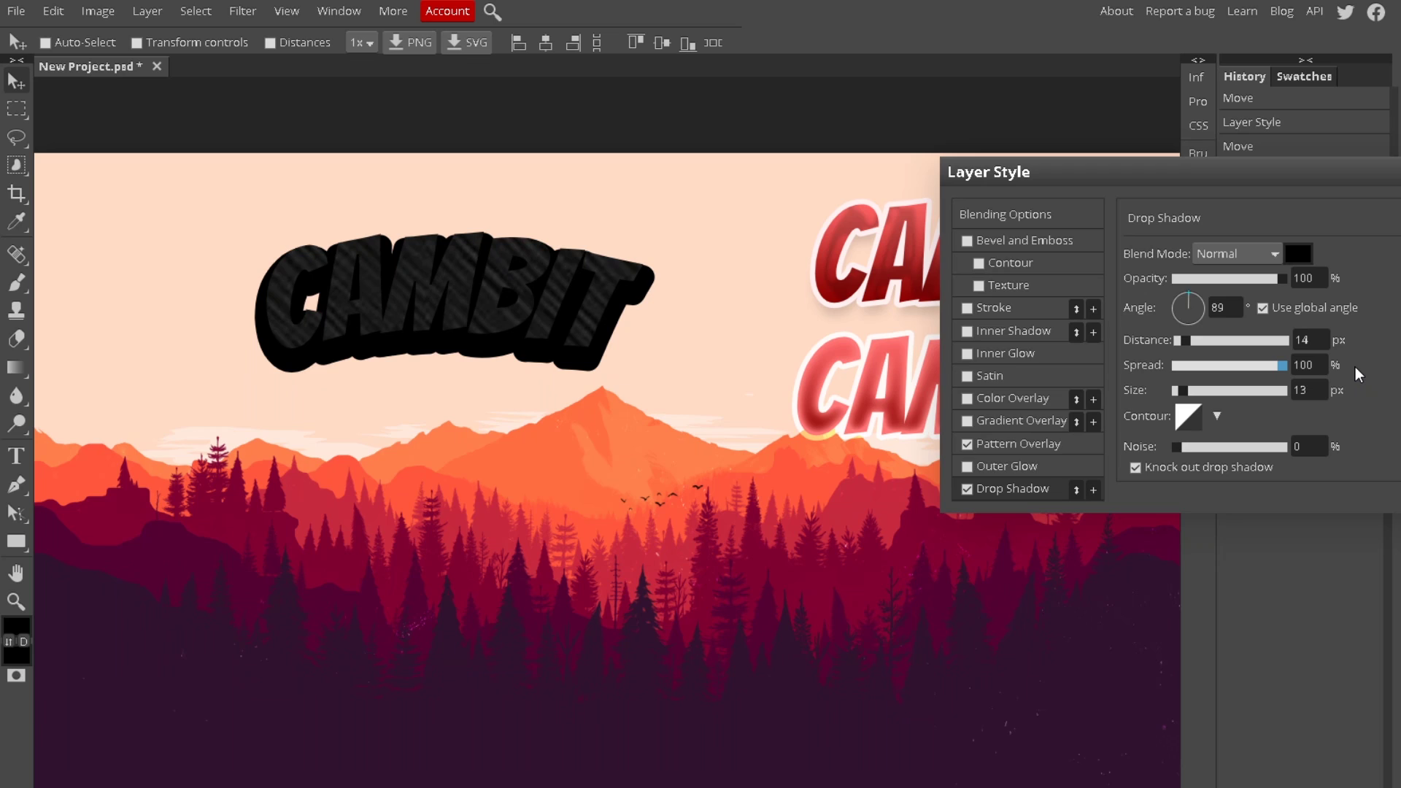
{"action": "mouse_move", "coordinate": [1173, 387]}
{"action": "left_mouse_down"}
{"action": "mouse_move", "coordinate": [1203, 393]}
{"action": "mouse_move", "coordinate": [1183, 393]}
{"action": "left_mouse_up"}
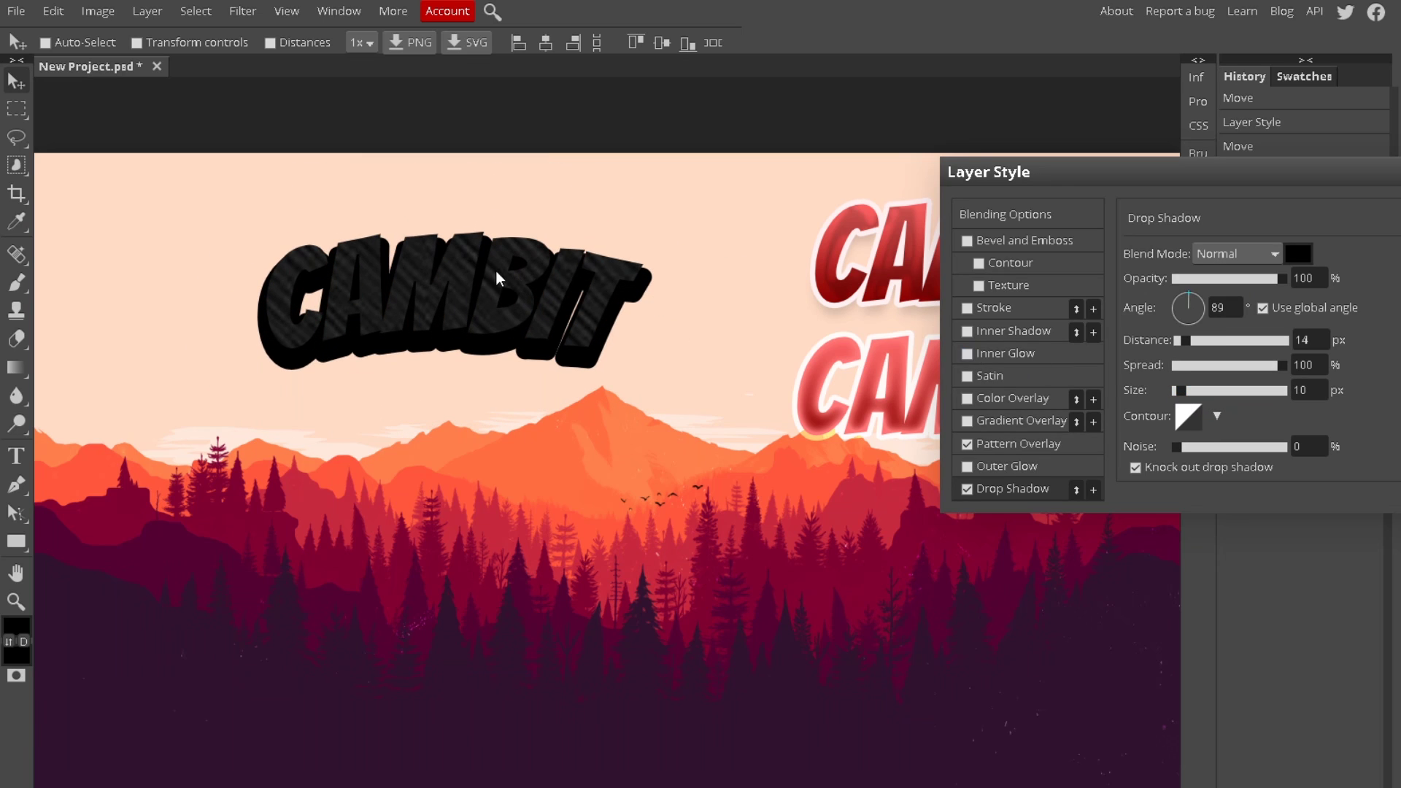
Step: Make the shadow colour pure black 000000 and enable a white Stroke
{"action": "left_click", "coordinate": [1299, 253]}
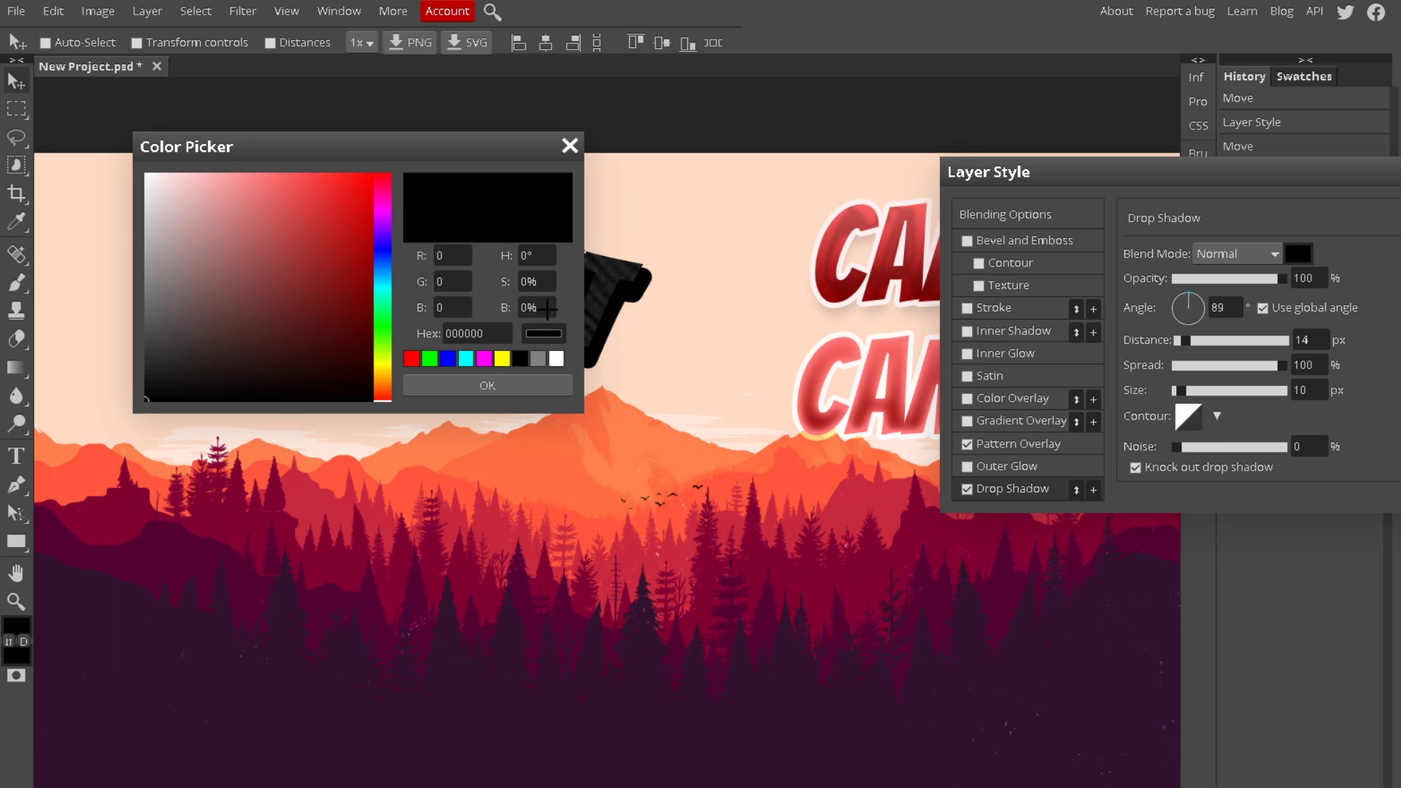
{"action": "left_click_drag", "start_coordinate": [448, 155], "coordinate": [1214, 75]}
{"action": "left_click", "coordinate": [926, 103]}
{"action": "left_click", "coordinate": [1017, 172]}
{"action": "left_click_drag", "start_coordinate": [1130, 99], "coordinate": [1091, 321]}
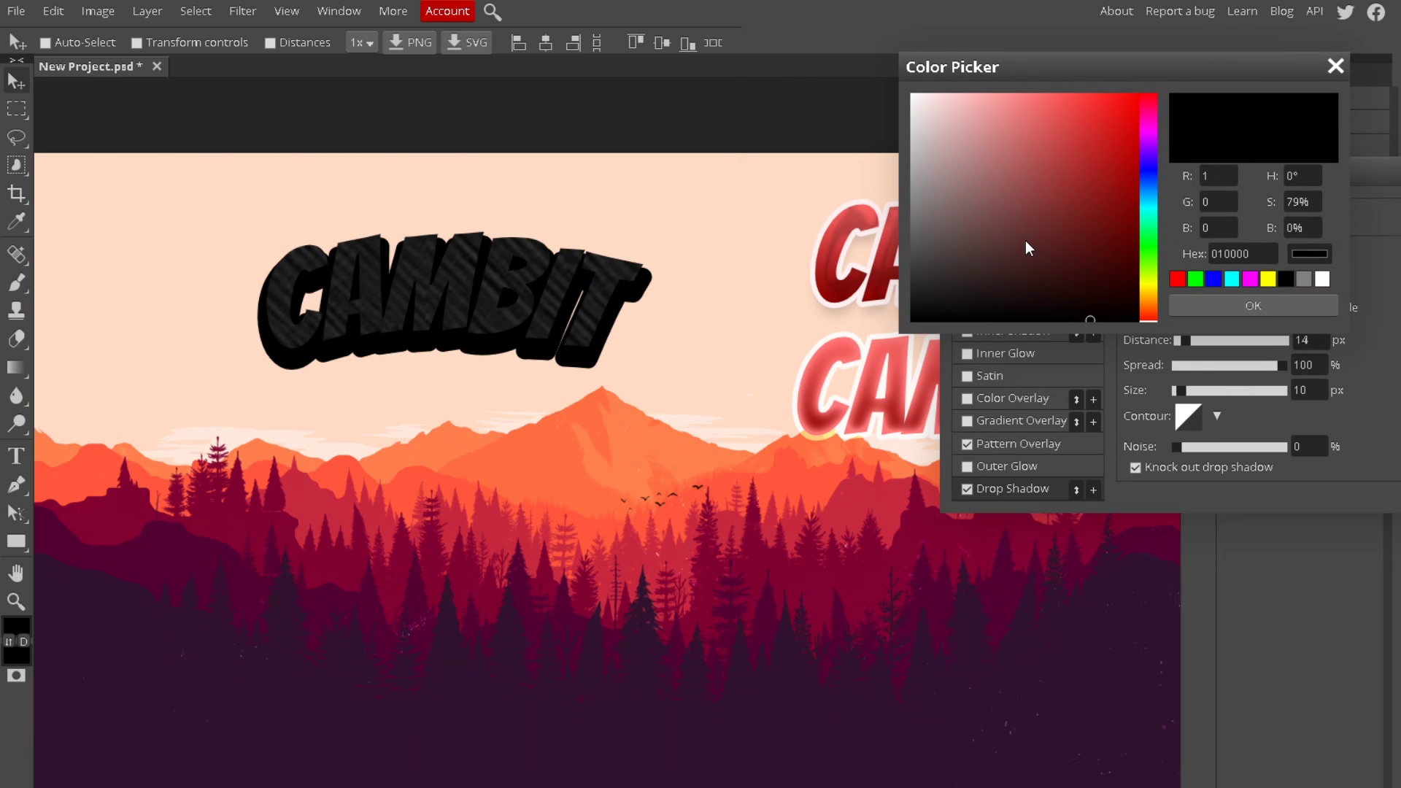
{"action": "mouse_move", "coordinate": [1082, 216]}
{"action": "left_mouse_down"}
{"action": "mouse_move", "coordinate": [1125, 147]}
{"action": "mouse_move", "coordinate": [1229, 108]}
{"action": "mouse_move", "coordinate": [813, 322]}
{"action": "mouse_move", "coordinate": [851, 441]}
{"action": "left_mouse_up"}
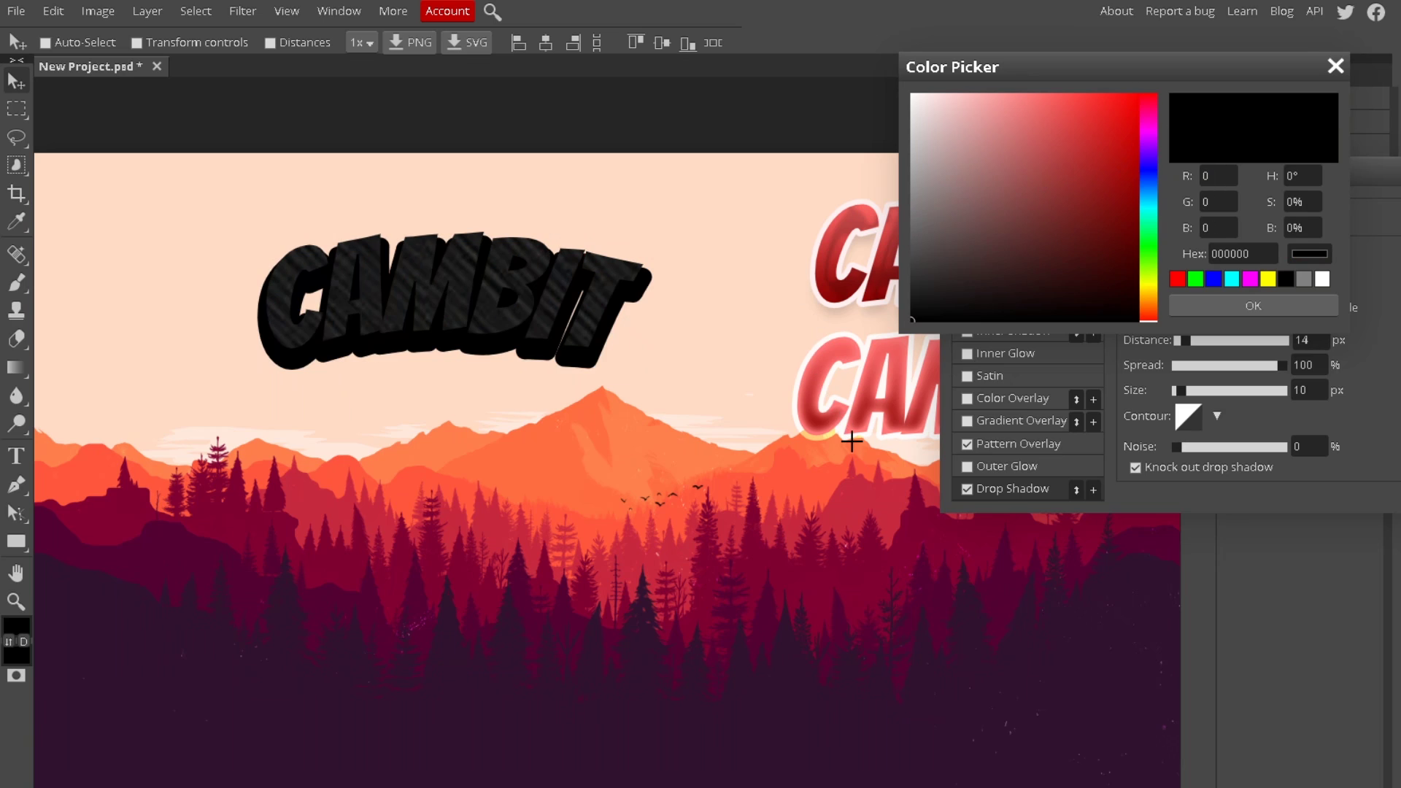
{"action": "left_click", "coordinate": [1219, 304]}
{"action": "left_click", "coordinate": [979, 310]}
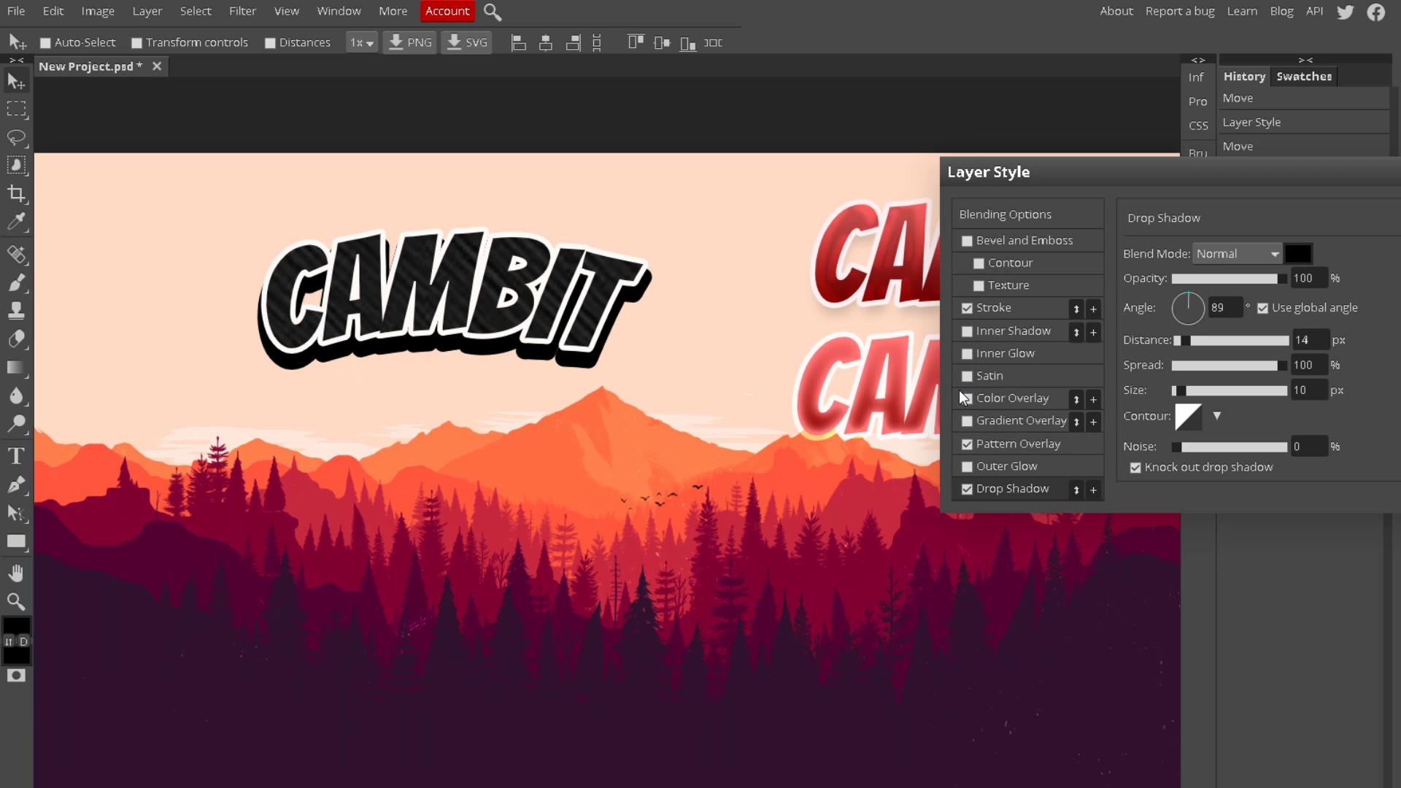
Step: Replace the dark pattern fill on CAMBIT with a red Gradient Overlay
{"action": "left_click", "coordinate": [975, 445]}
{"action": "left_click", "coordinate": [968, 445]}
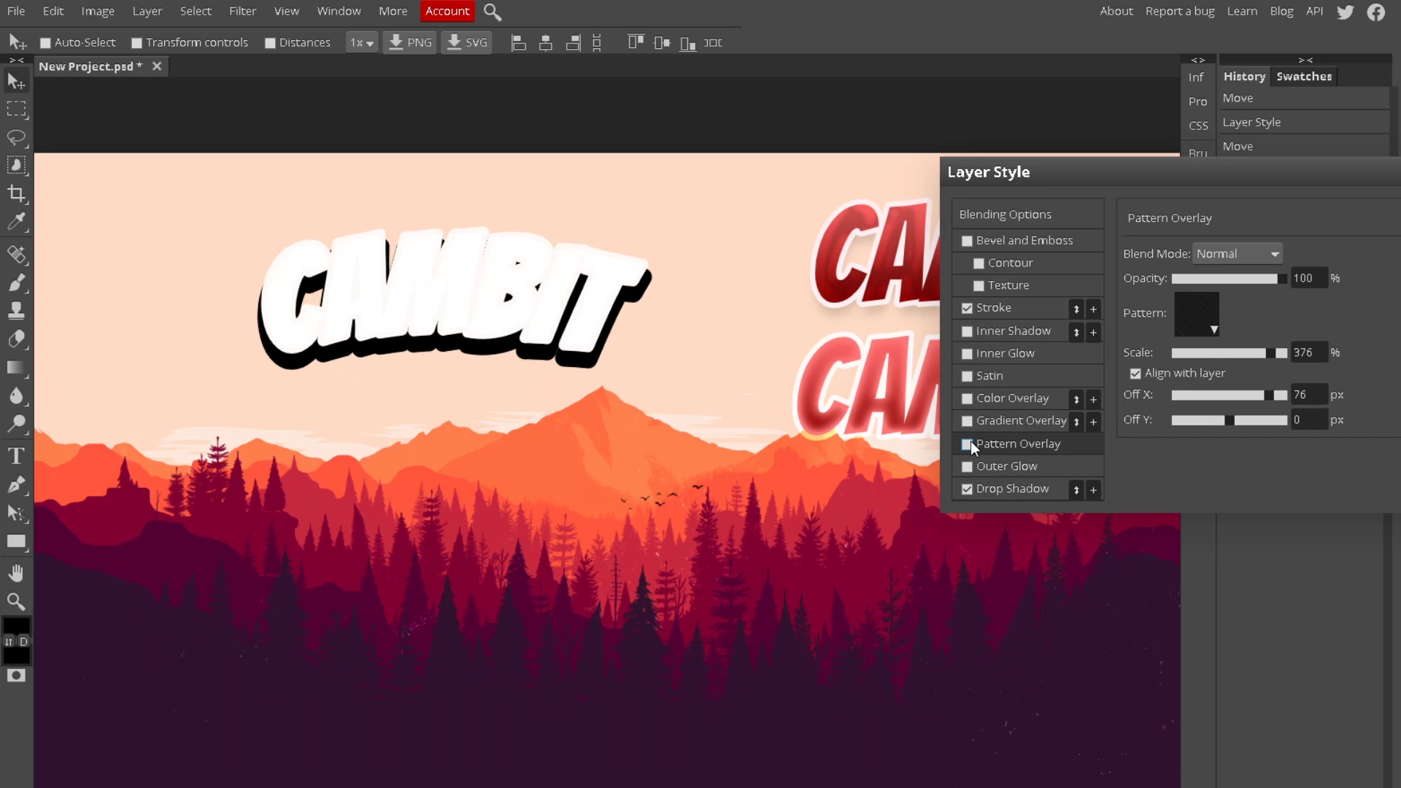
{"action": "left_click", "coordinate": [967, 398]}
{"action": "left_click", "coordinate": [967, 399]}
{"action": "left_click", "coordinate": [966, 422]}
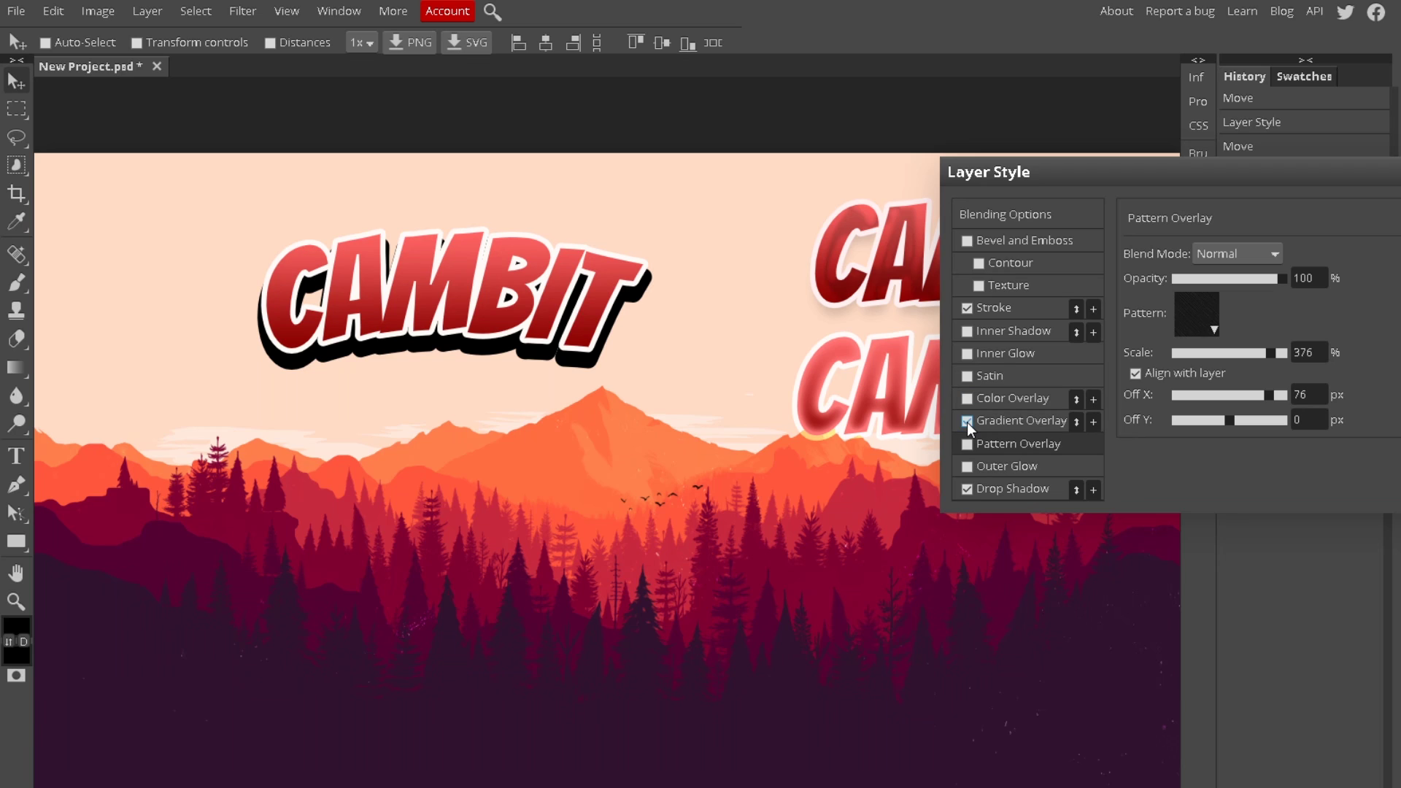
Step: Set the drop shadow colour to ad1212, apply the style, and move CAMBIT down toward centre
{"action": "left_click", "coordinate": [1002, 489]}
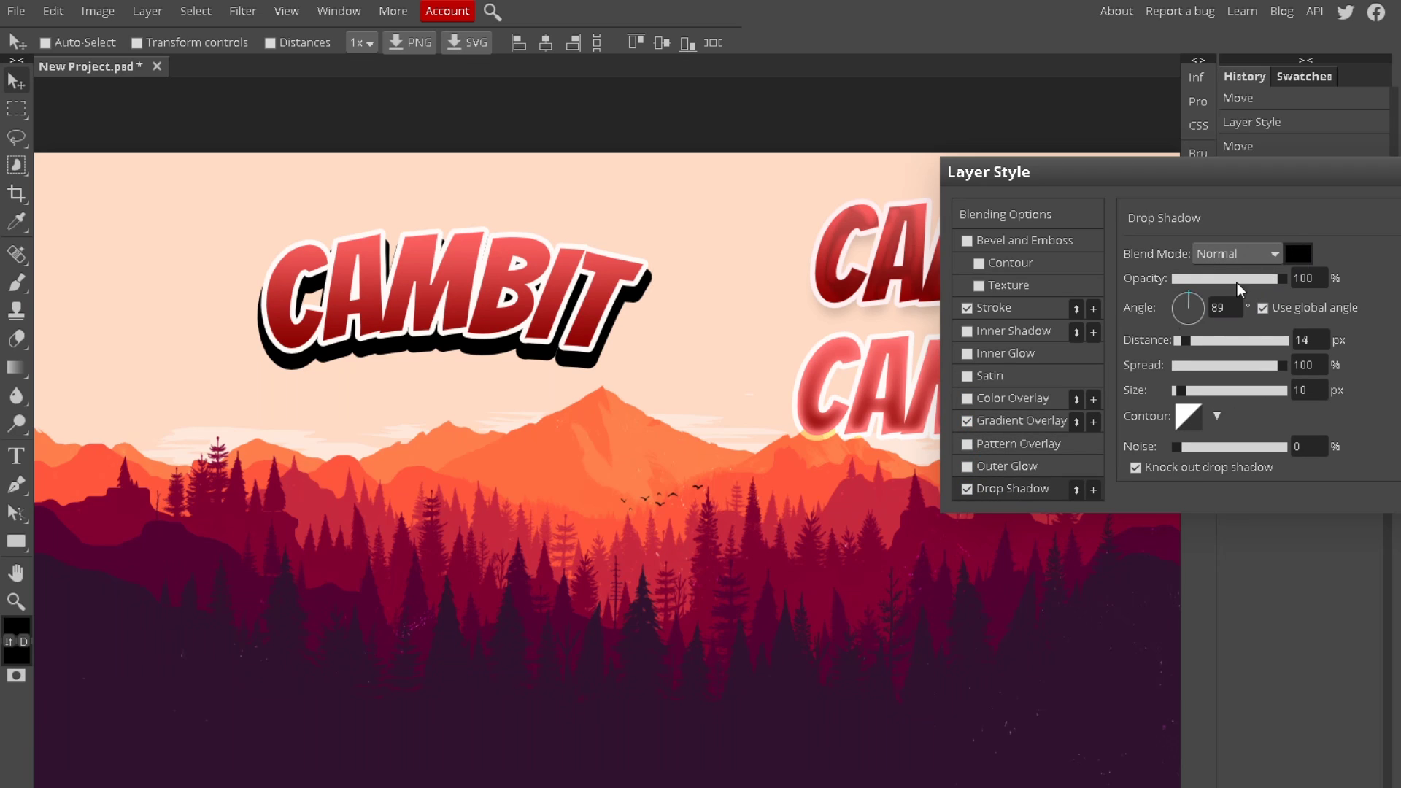
{"action": "left_click", "coordinate": [1298, 253]}
{"action": "left_click_drag", "start_coordinate": [467, 155], "coordinate": [1273, 175]}
{"action": "mouse_move", "coordinate": [1124, 231]}
{"action": "left_mouse_down"}
{"action": "mouse_move", "coordinate": [1166, 237]}
{"action": "mouse_move", "coordinate": [1123, 207]}
{"action": "mouse_move", "coordinate": [1105, 226]}
{"action": "mouse_move", "coordinate": [1158, 267]}
{"action": "left_mouse_up"}
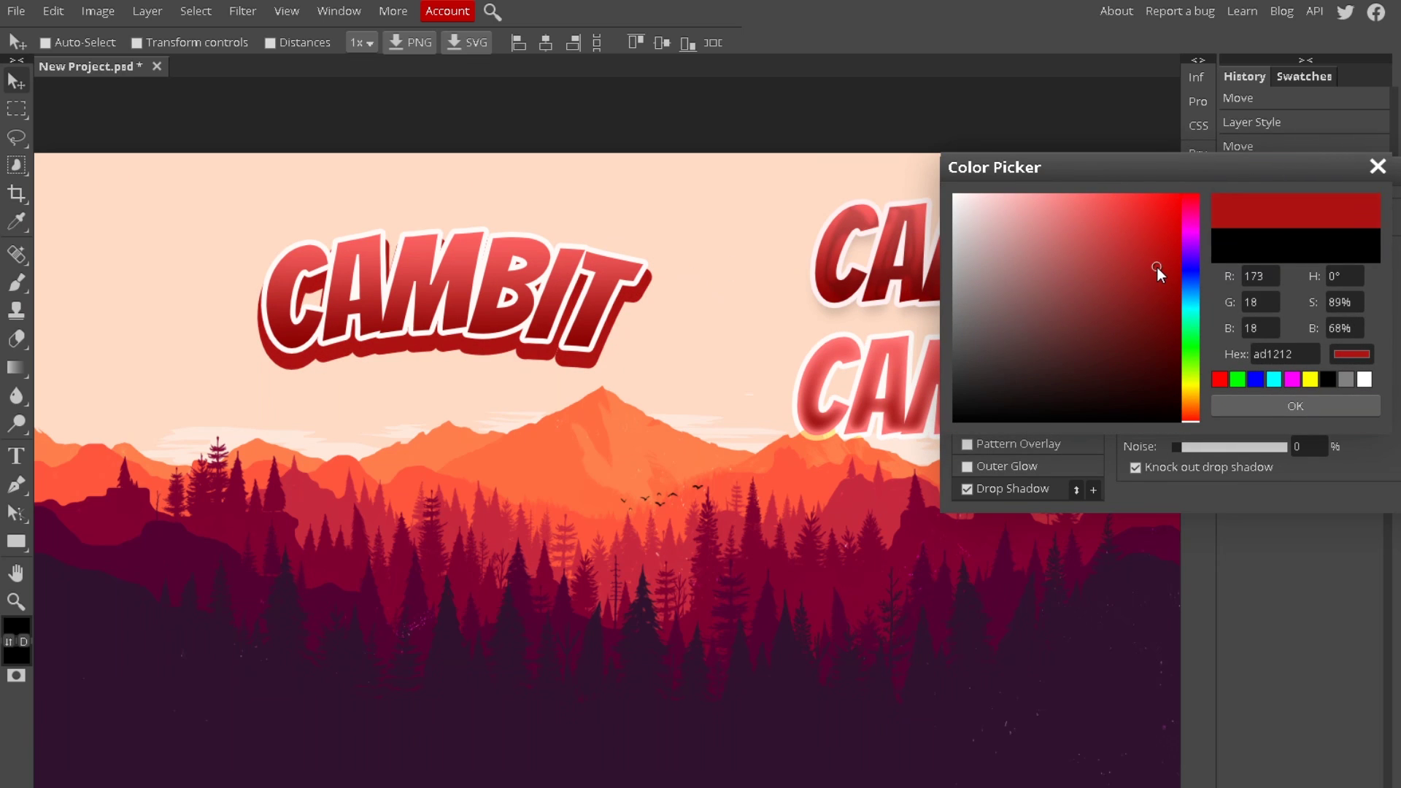
{"action": "left_click", "coordinate": [1251, 404]}
{"action": "key", "text": "Return"}
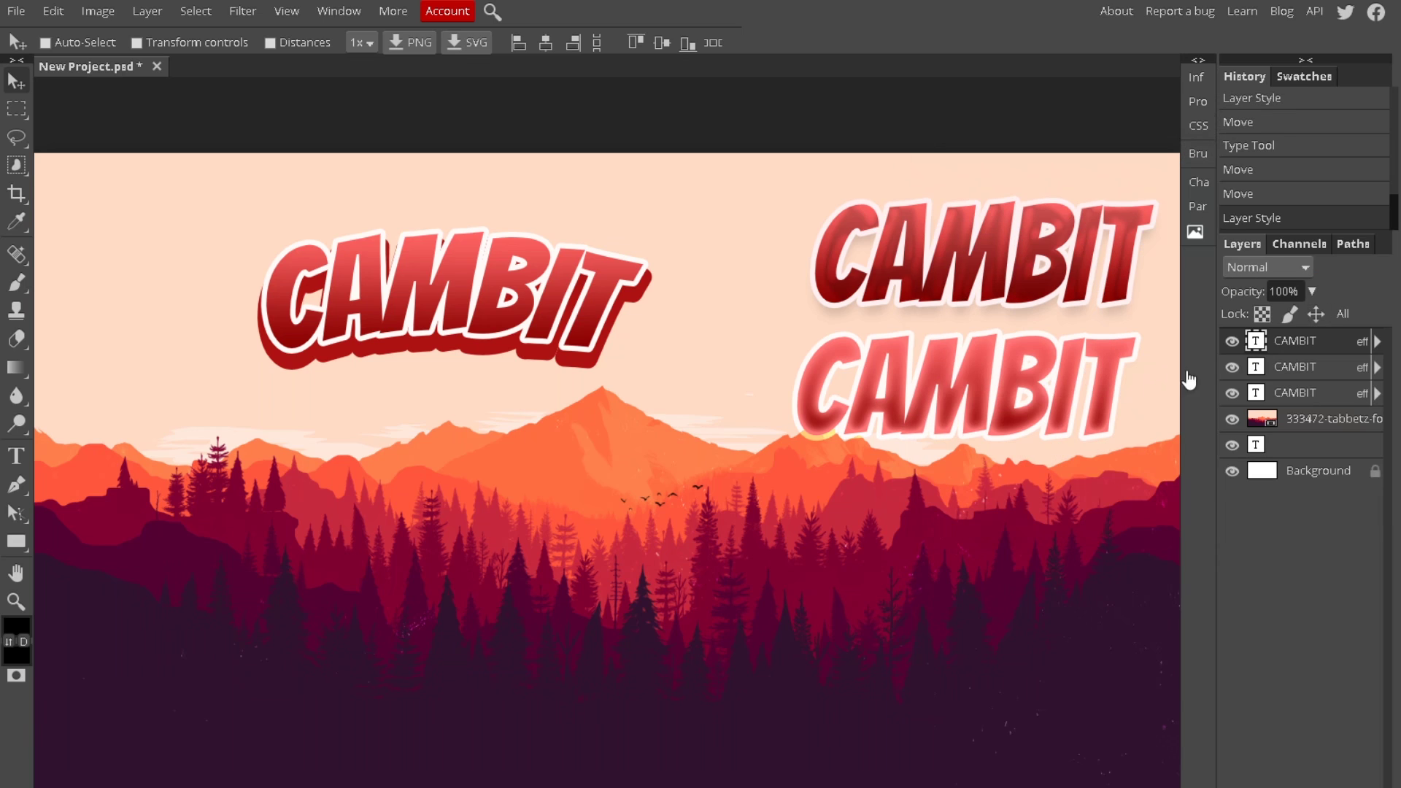
{"action": "left_click_drag", "start_coordinate": [472, 292], "coordinate": [620, 408]}
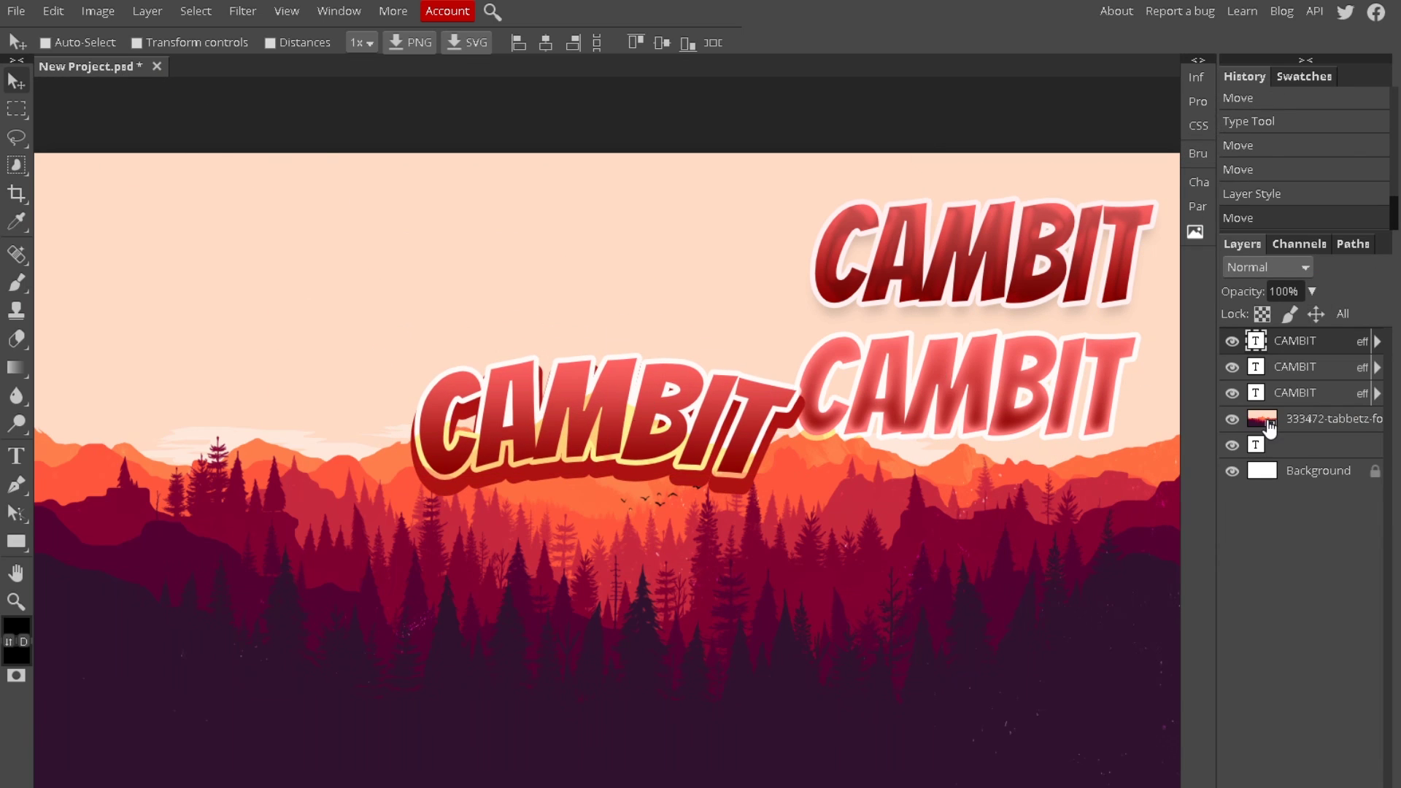
Step: With the two right CAMBIT layers hidden, set the red CAMBIT's stroke blend mode to Normal
{"action": "left_click", "coordinate": [1232, 367]}
{"action": "left_click", "coordinate": [1232, 393]}
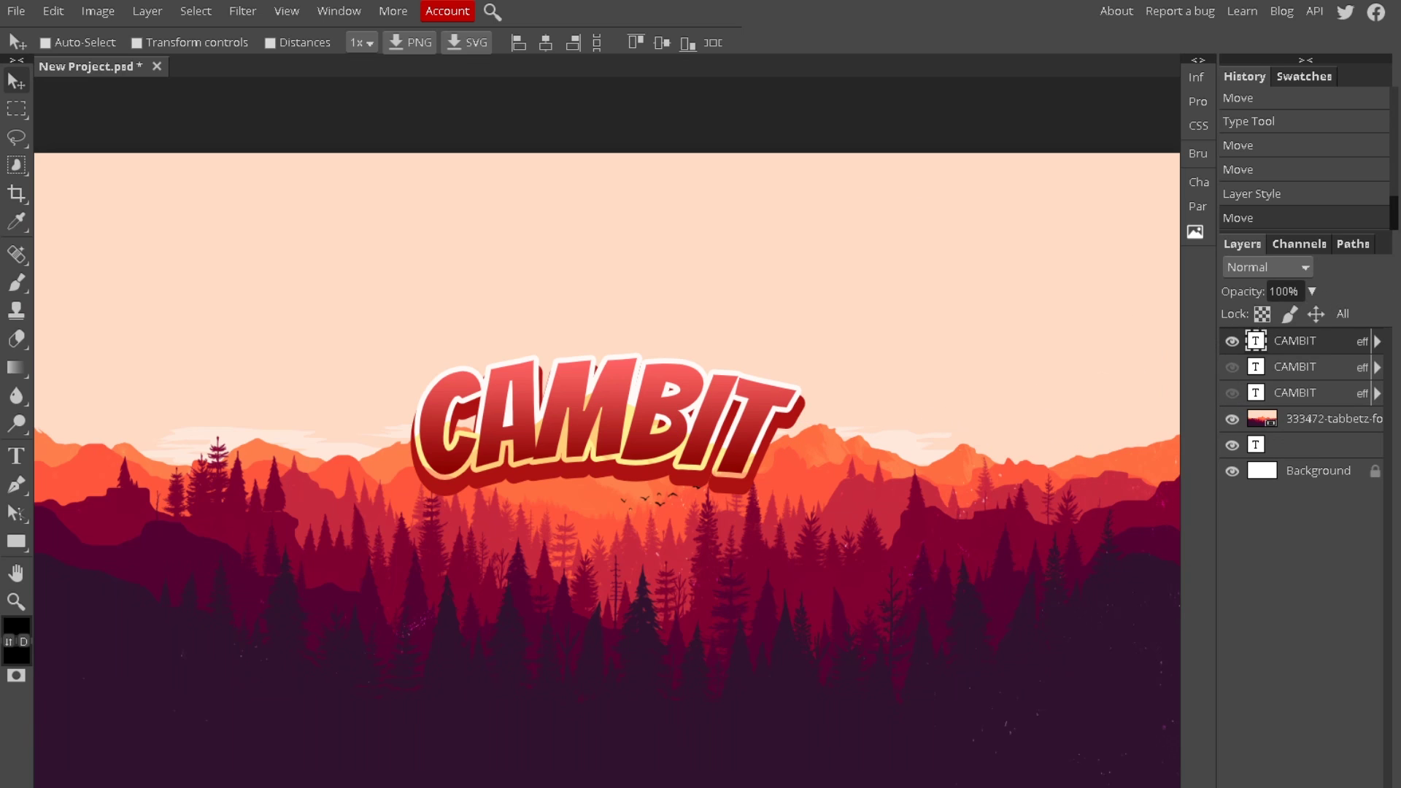
{"action": "double_click", "coordinate": [1344, 343]}
{"action": "left_click_drag", "start_coordinate": [602, 150], "coordinate": [1258, 73]}
{"action": "left_click", "coordinate": [853, 321]}
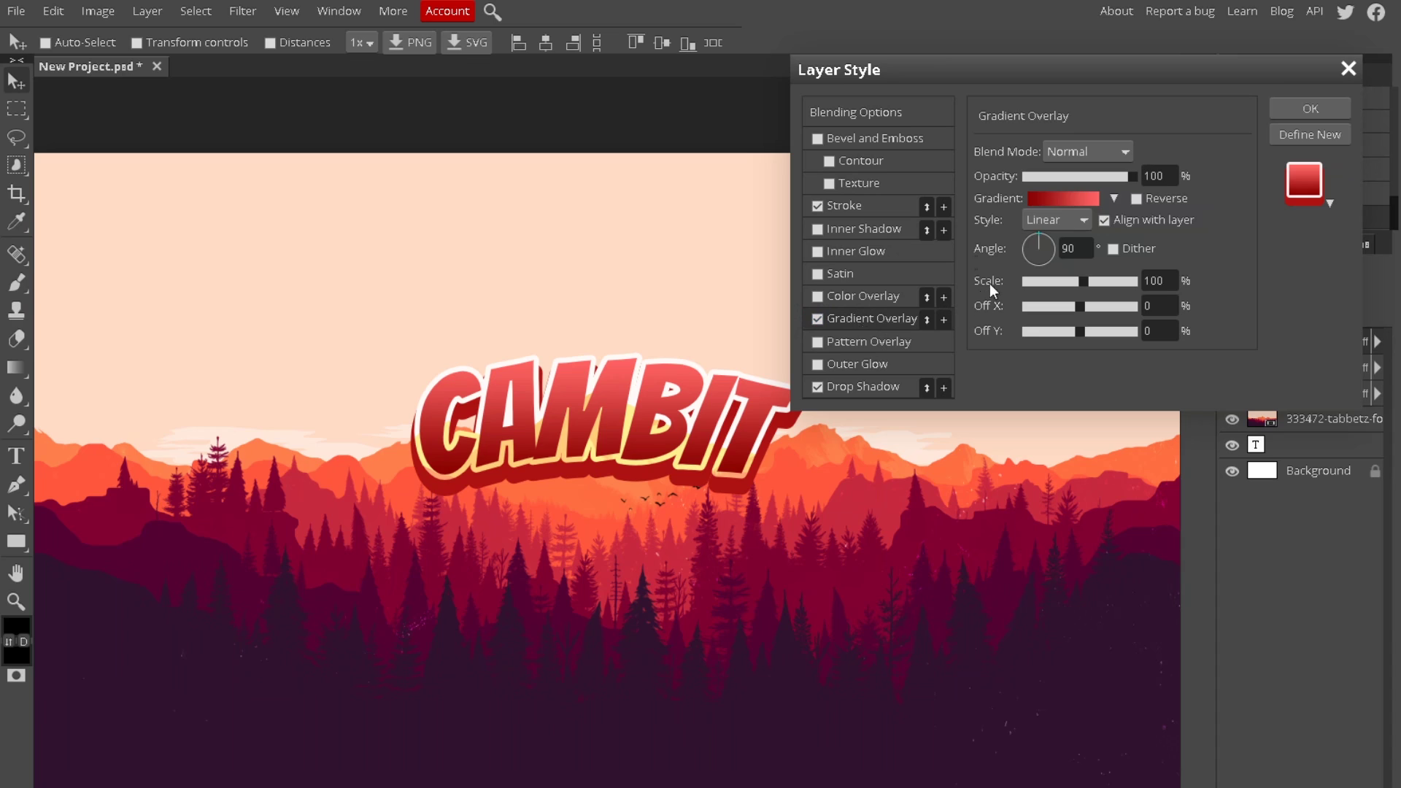
{"action": "left_click", "coordinate": [848, 208]}
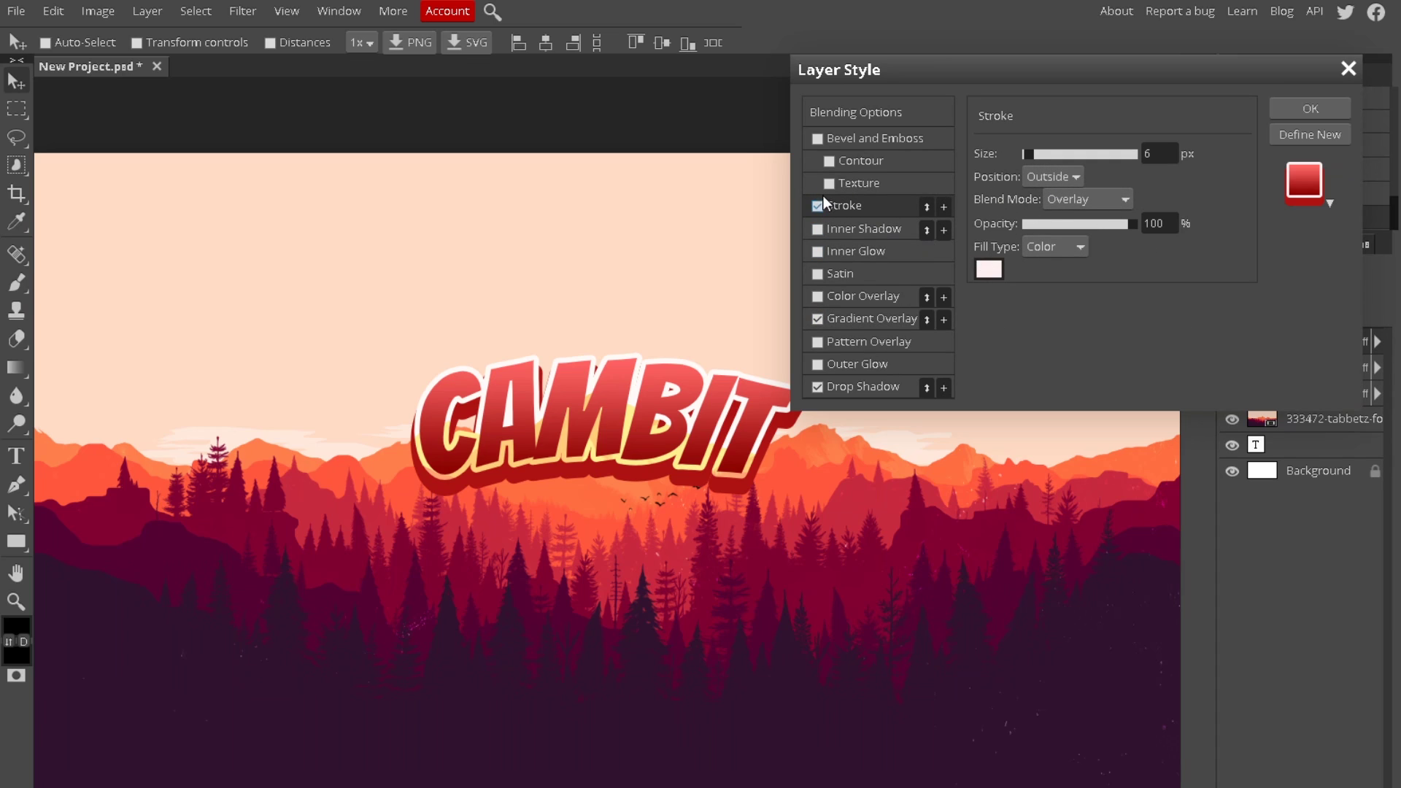
{"action": "left_click", "coordinate": [1071, 202]}
{"action": "left_click", "coordinate": [1073, 217]}
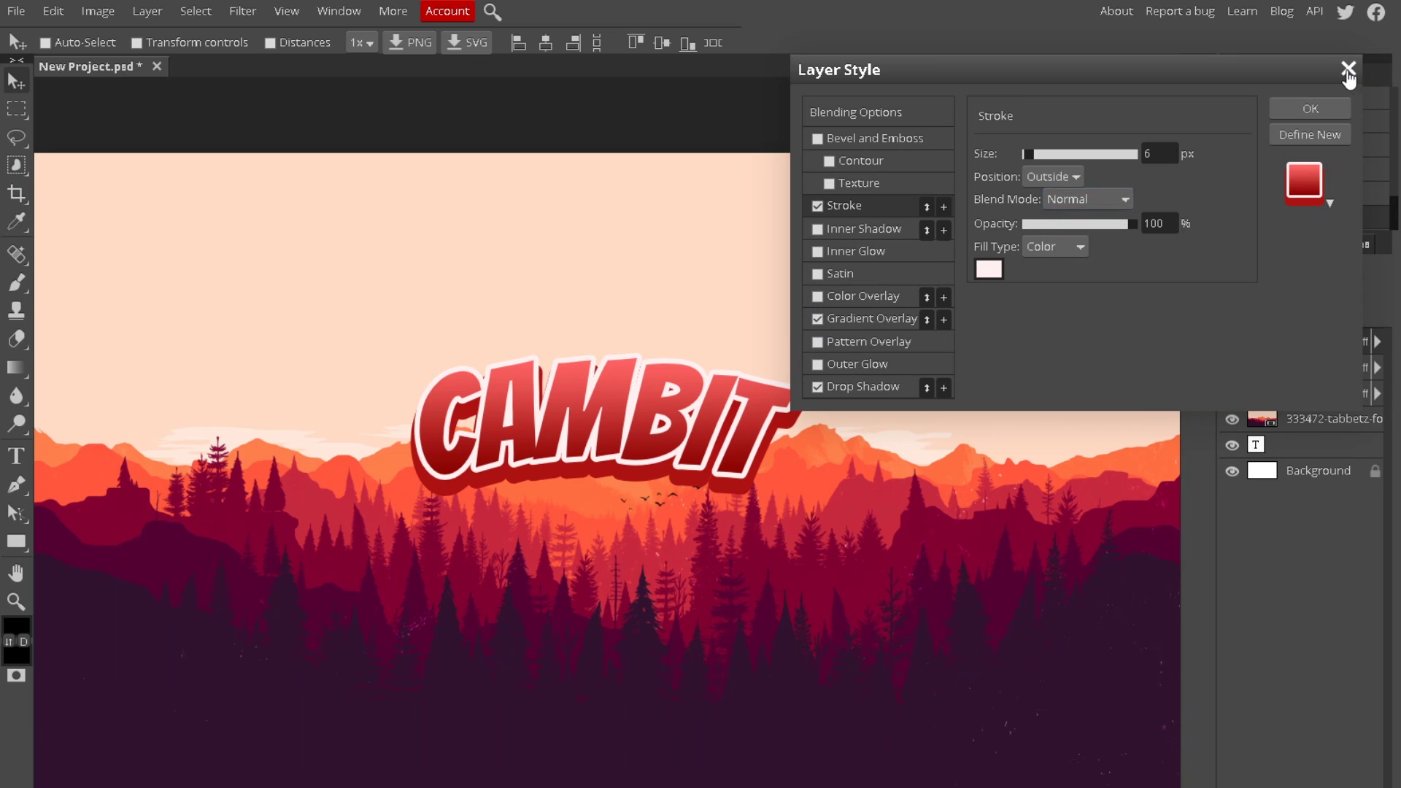
Step: Move the red CAMBIT to the top left and unhide the other two versions
{"action": "left_click", "coordinate": [1349, 70]}
{"action": "left_click_drag", "start_coordinate": [648, 406], "coordinate": [296, 259]}
{"action": "left_click", "coordinate": [1232, 367]}
{"action": "left_click", "coordinate": [1232, 393]}
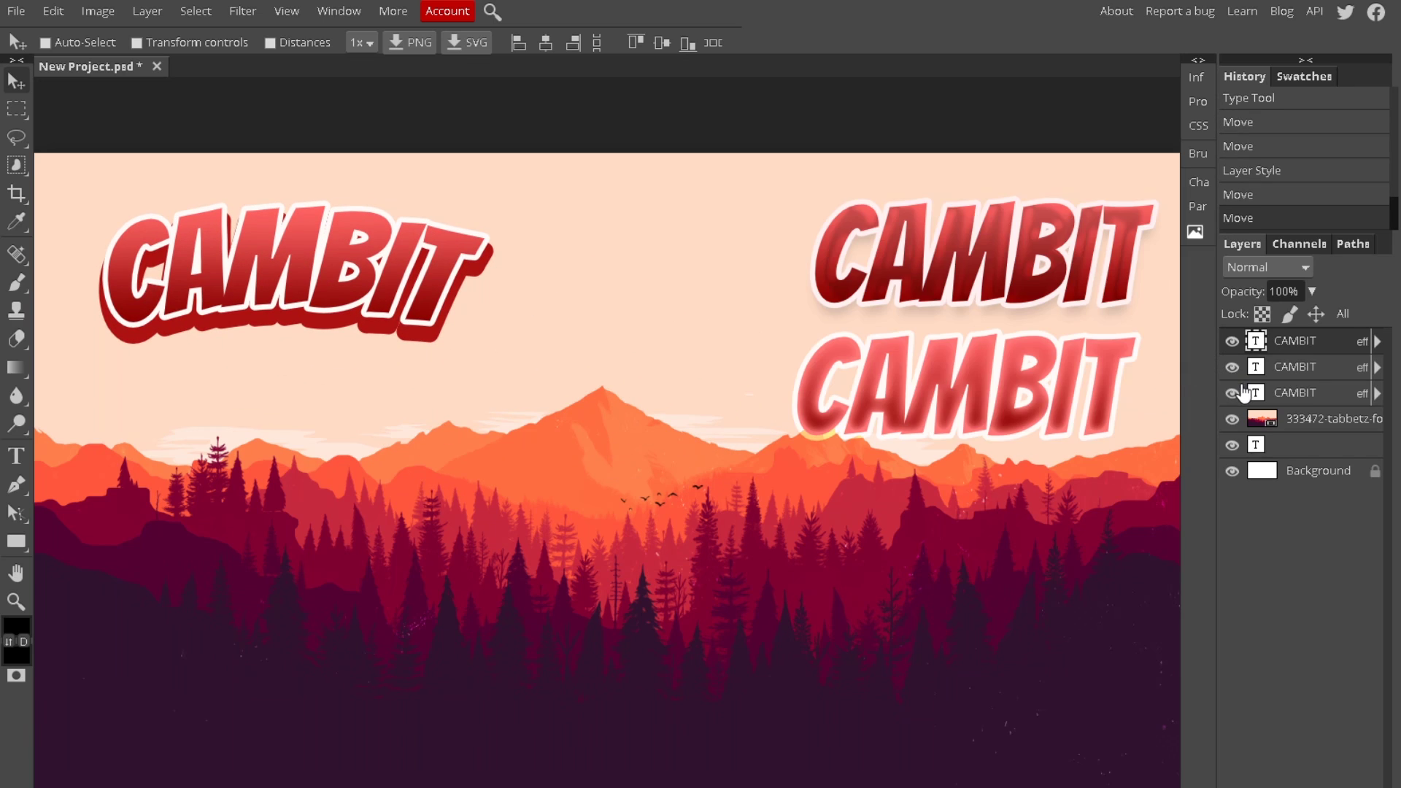
Step: Nudge the red CAMBIT up-left and shift the lower-right CAMBIT slightly right
{"action": "left_click_drag", "start_coordinate": [978, 262], "coordinate": [841, 239]}
{"action": "left_click", "coordinate": [1314, 367]}
{"action": "left_click_drag", "start_coordinate": [837, 343], "coordinate": [864, 330]}
Step: Add a new CAMBIT text layer in the middle of the canvas
{"action": "left_click", "coordinate": [16, 457]}
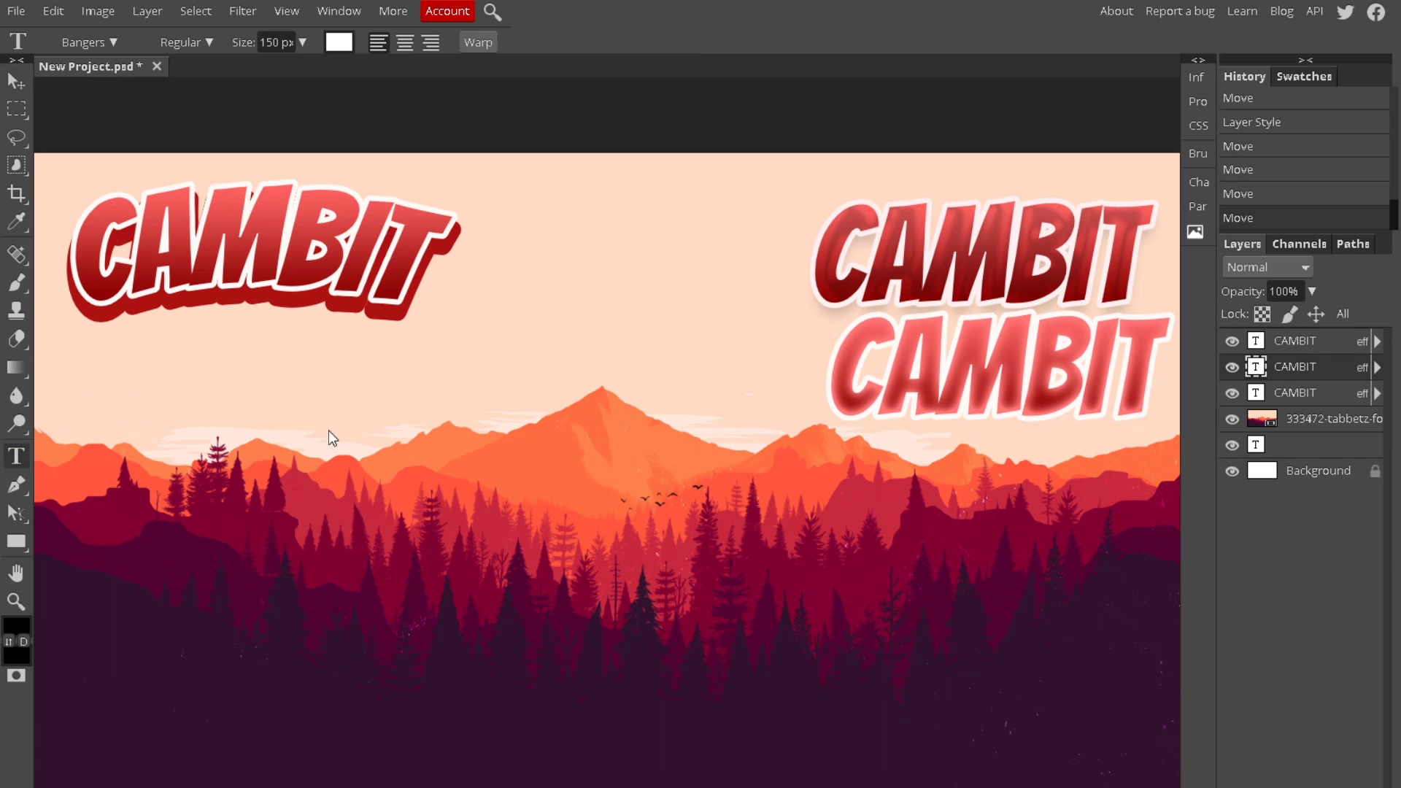
{"action": "left_click", "coordinate": [401, 464]}
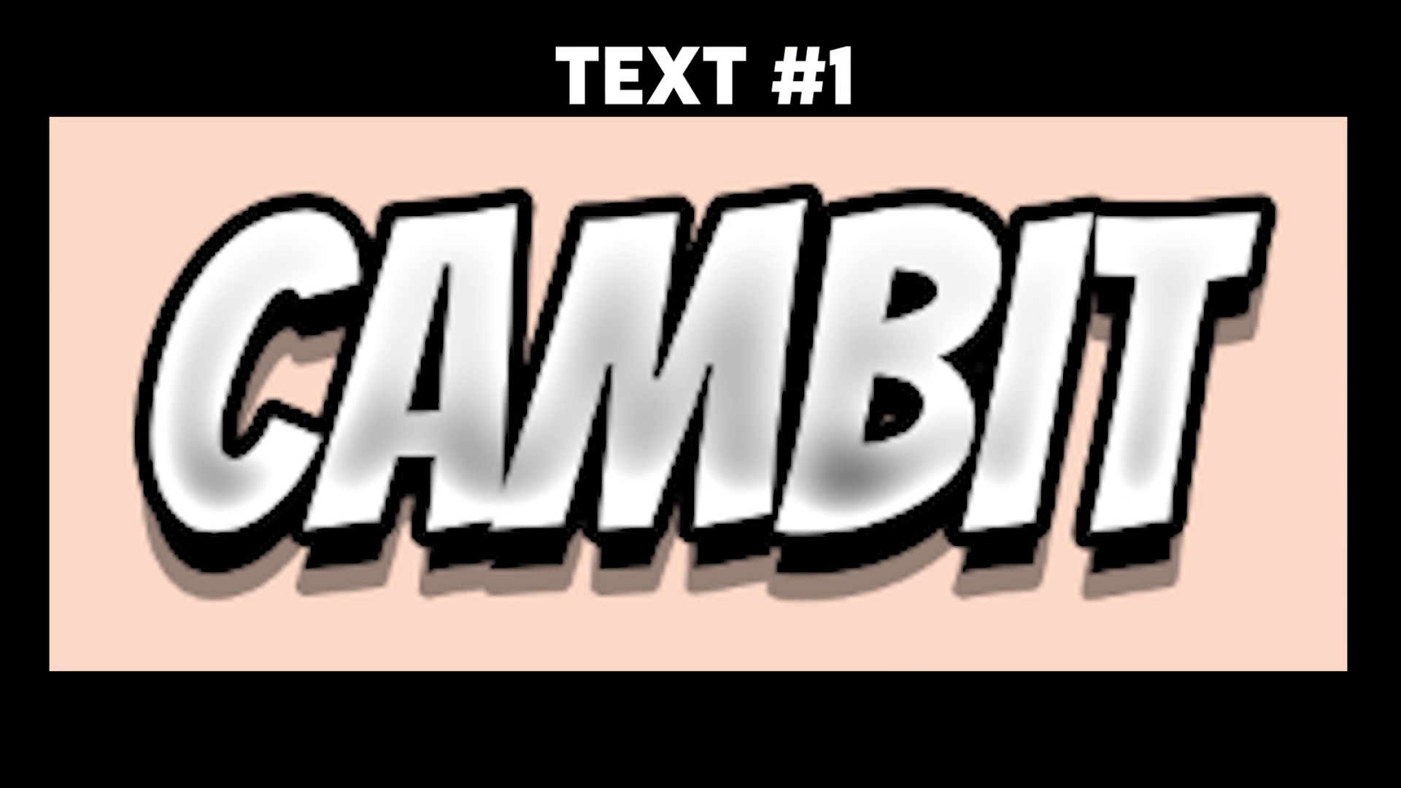
{"action": "type", "text": "CAMBIT"}
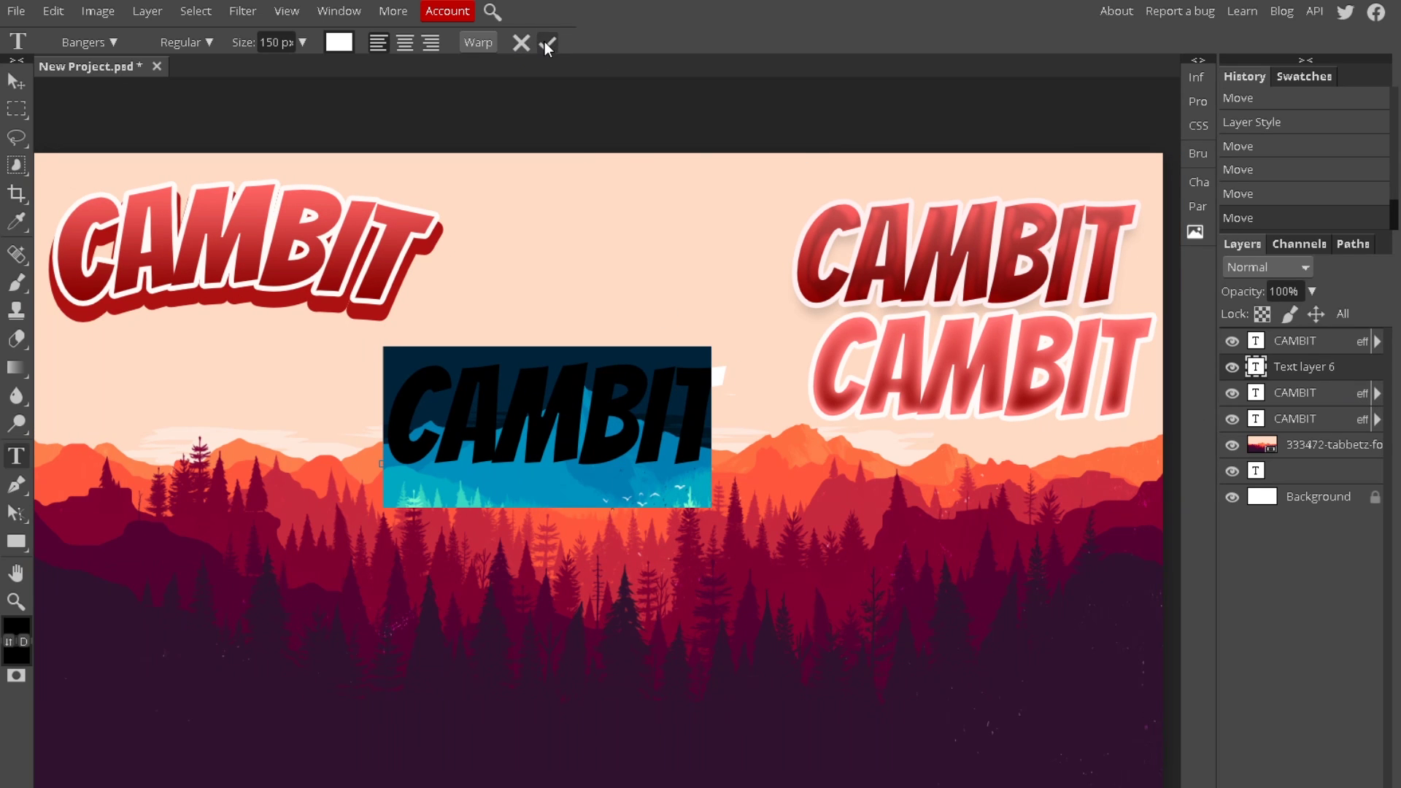
{"action": "left_click", "coordinate": [544, 42]}
{"action": "left_click", "coordinate": [13, 82]}
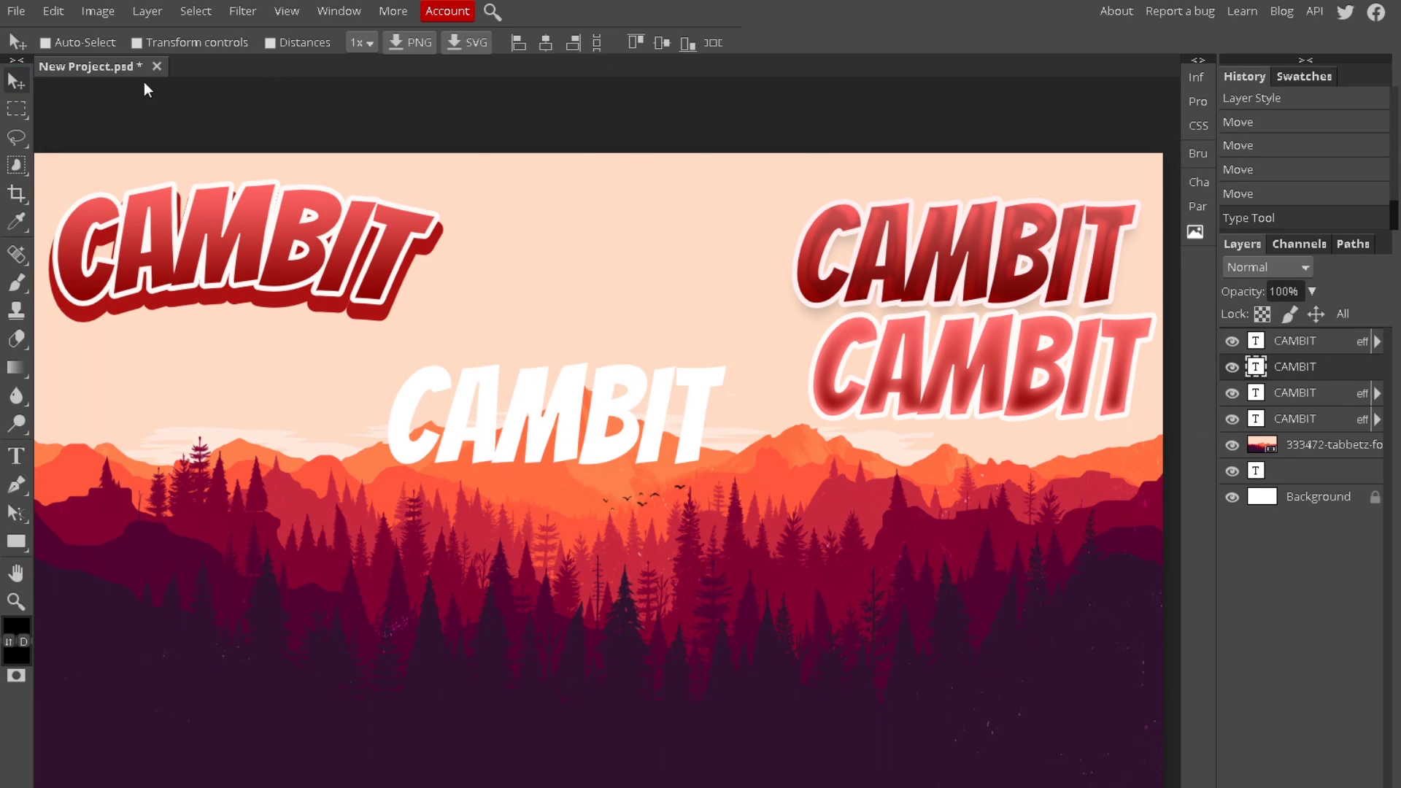
Step: Open the new CAMBIT's layer style and preview colour, gradient and pattern fills without keeping them
{"action": "double_click", "coordinate": [1334, 376]}
{"action": "left_click_drag", "start_coordinate": [630, 143], "coordinate": [1398, 145]}
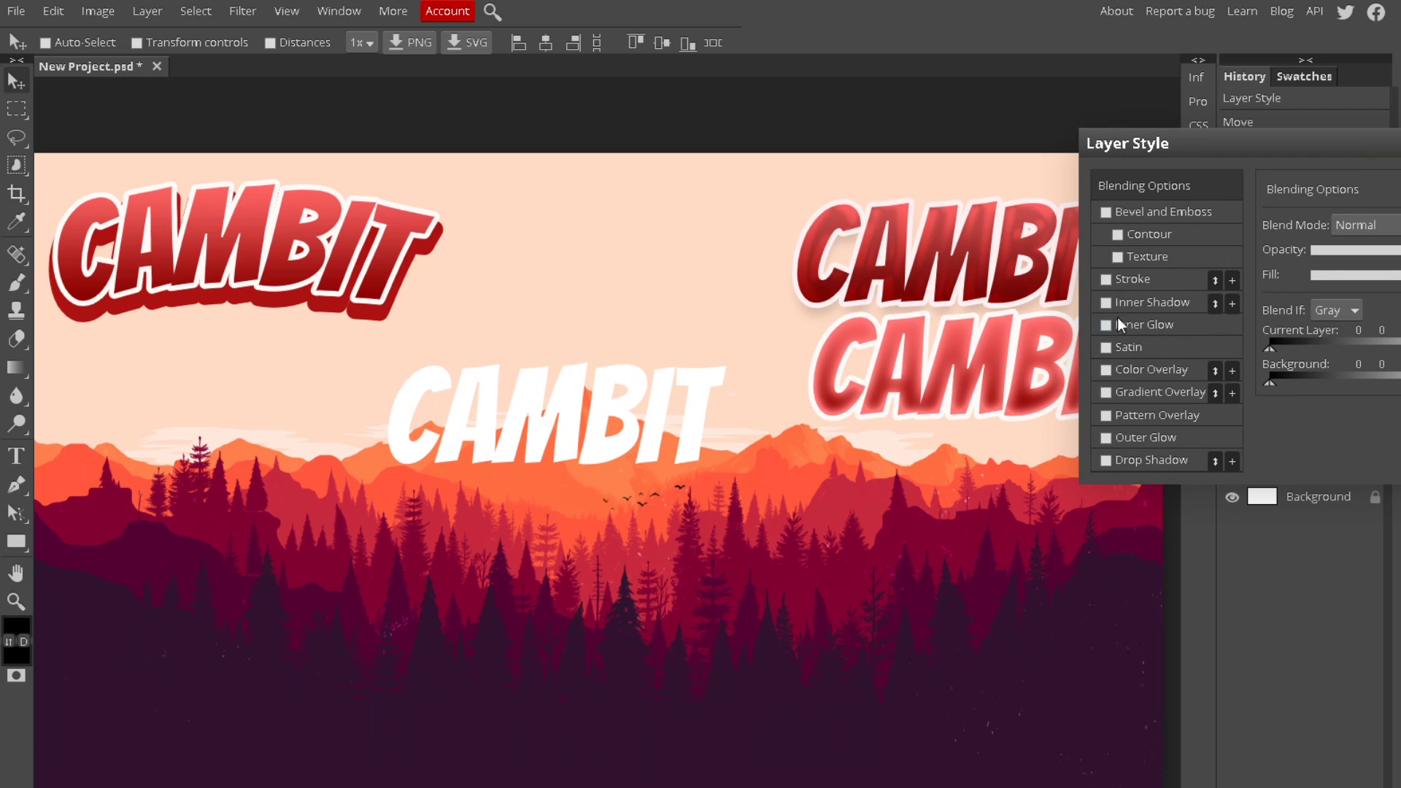
{"action": "left_click", "coordinate": [1105, 367]}
{"action": "left_click", "coordinate": [1104, 374]}
{"action": "left_click", "coordinate": [1105, 392]}
{"action": "left_click", "coordinate": [1105, 392]}
{"action": "left_click", "coordinate": [1105, 413]}
{"action": "left_click", "coordinate": [1105, 415]}
Step: Try outer glow, drop shadow, colour fill and inner glow, ending with all of them off
{"action": "left_click", "coordinate": [1105, 435]}
{"action": "left_click", "coordinate": [1105, 438]}
{"action": "left_click", "coordinate": [1105, 444]}
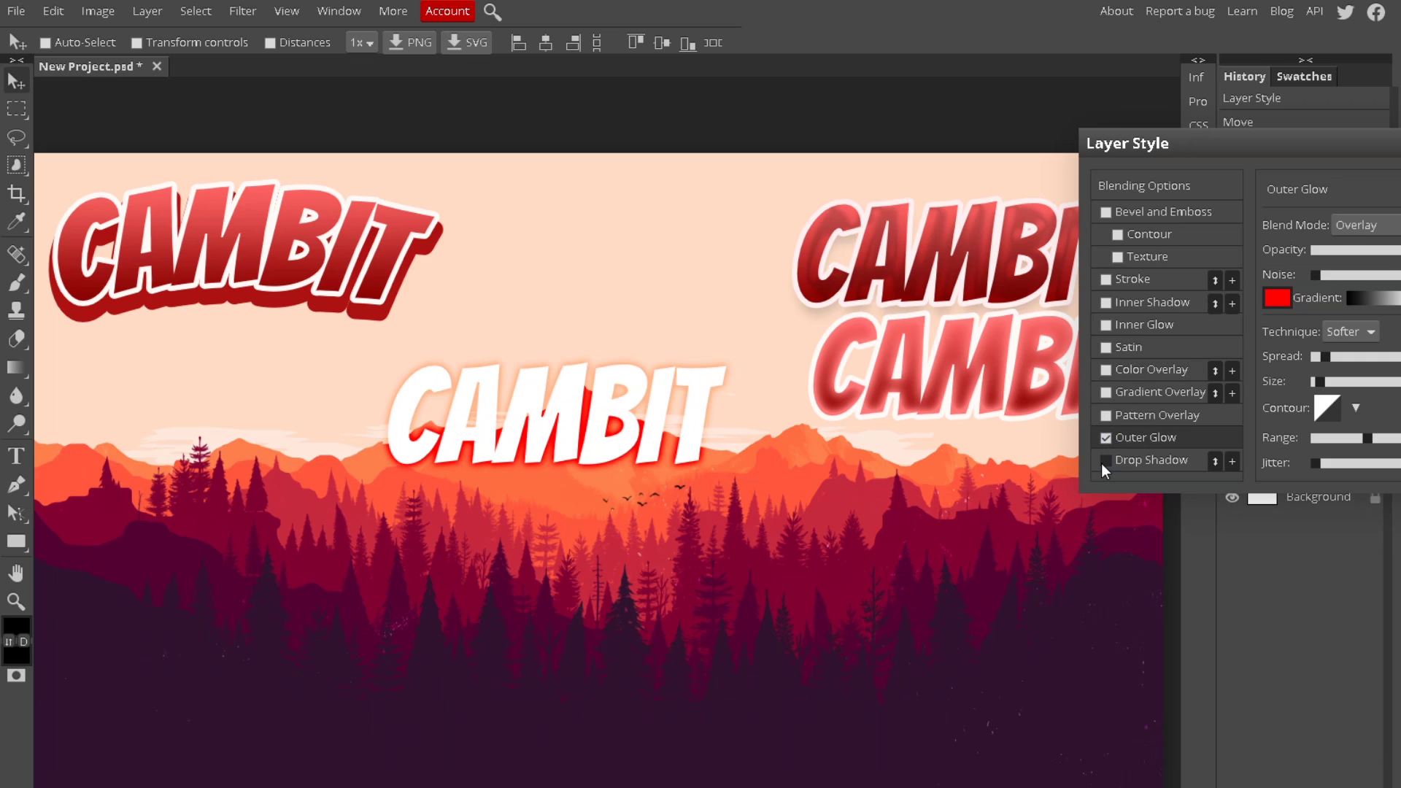
{"action": "left_click", "coordinate": [1105, 460]}
{"action": "left_click", "coordinate": [1103, 445]}
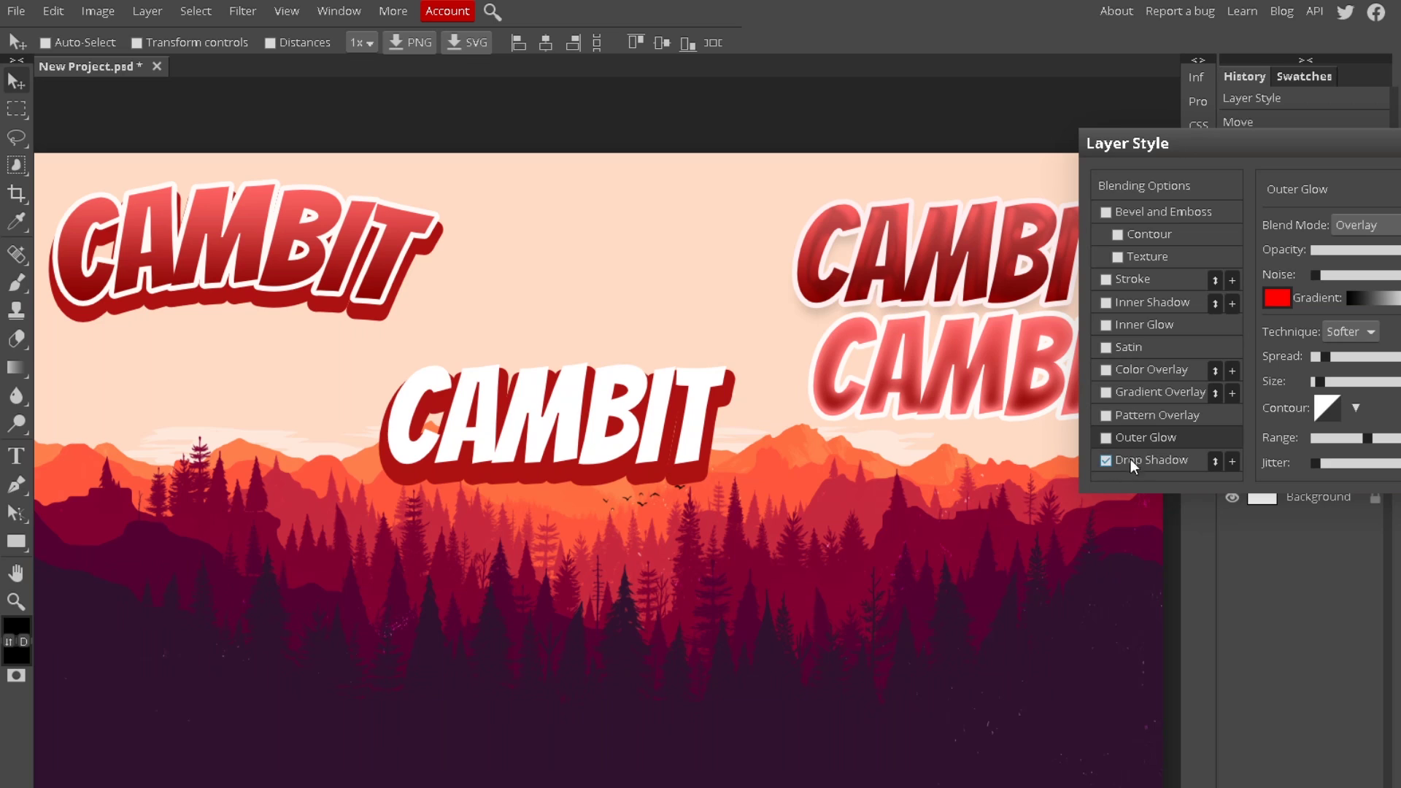
{"action": "left_click", "coordinate": [1106, 370]}
{"action": "left_click", "coordinate": [1106, 370]}
{"action": "left_click", "coordinate": [1107, 325]}
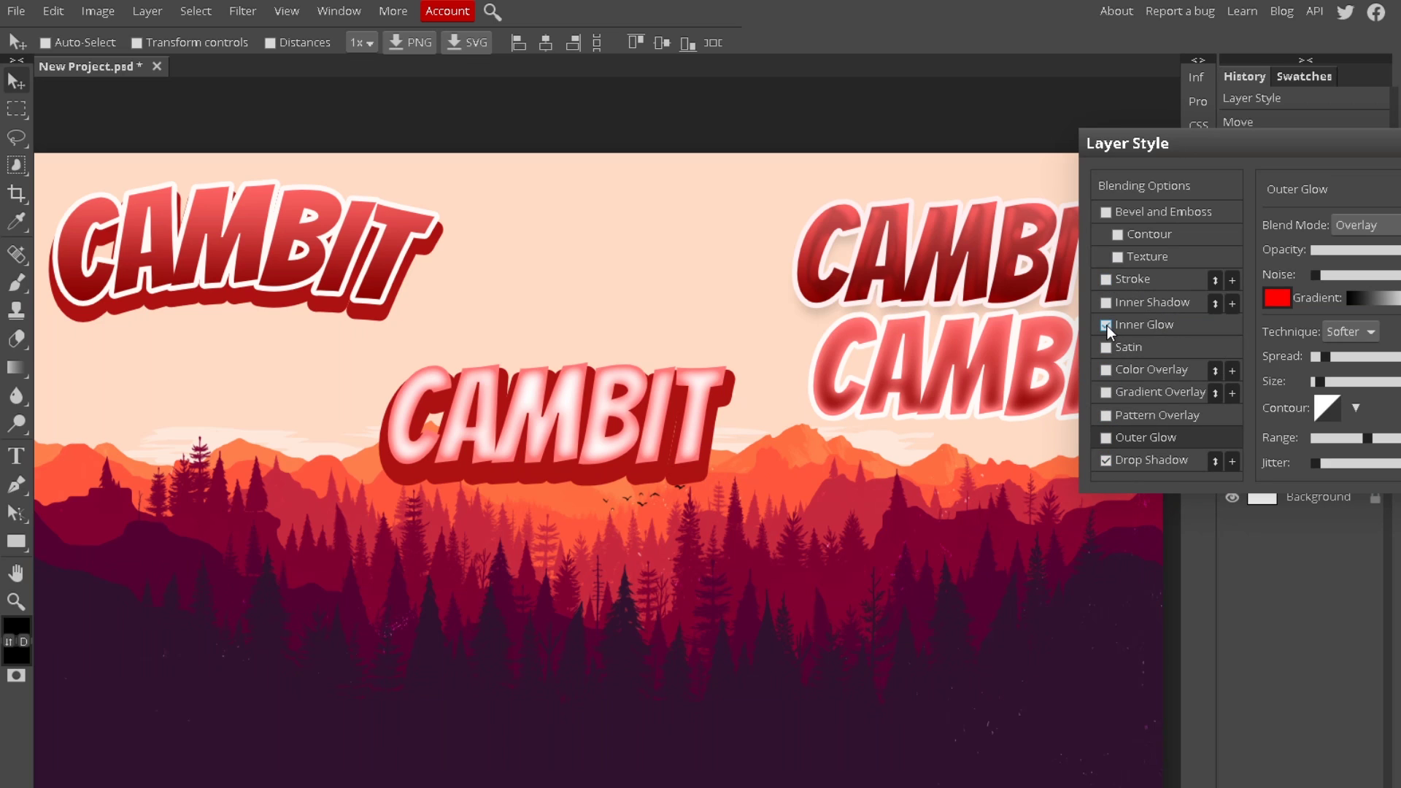
{"action": "left_click", "coordinate": [1107, 326]}
{"action": "left_click", "coordinate": [1108, 460]}
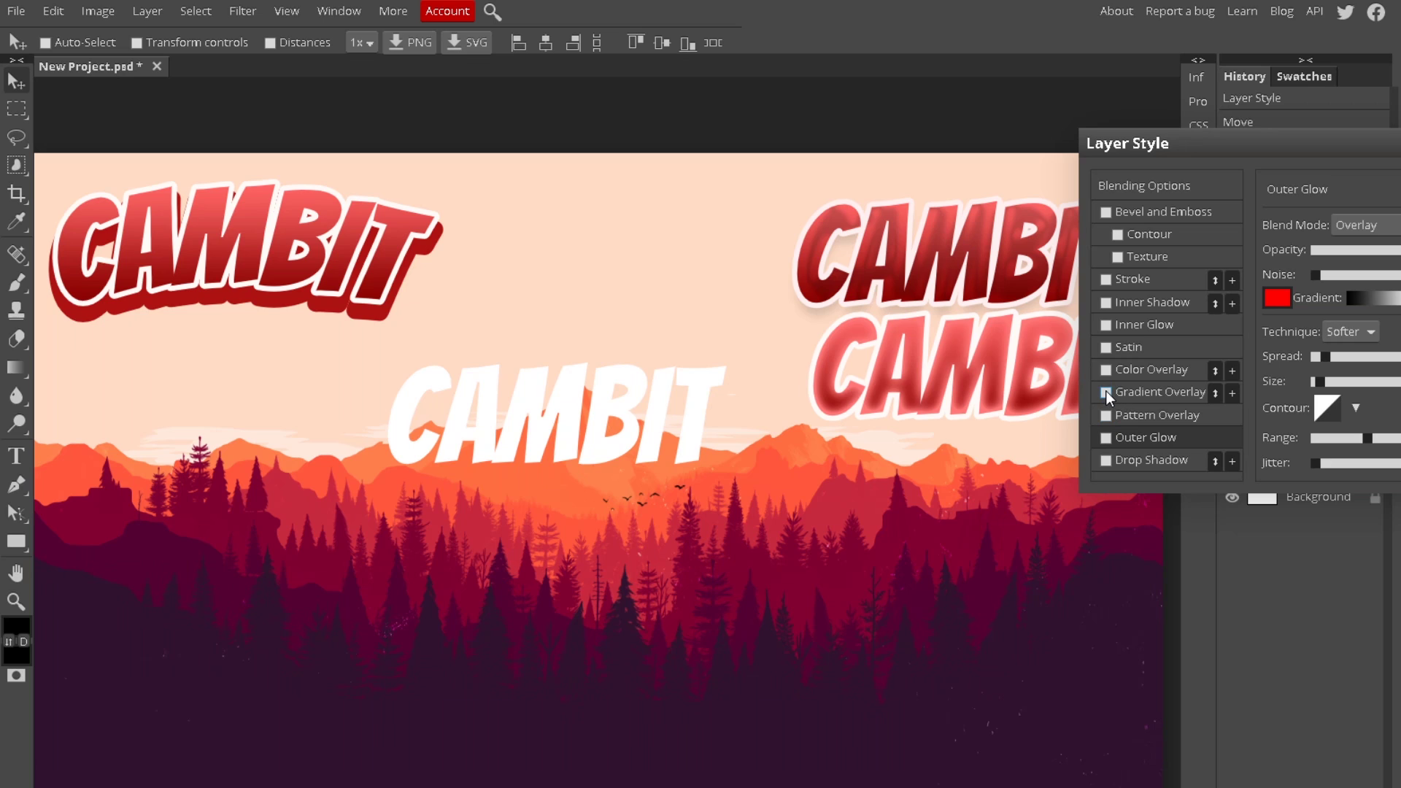
Step: Apply a Gradient Overlay running from a black left stop to a white right stop
{"action": "left_click", "coordinate": [1129, 392]}
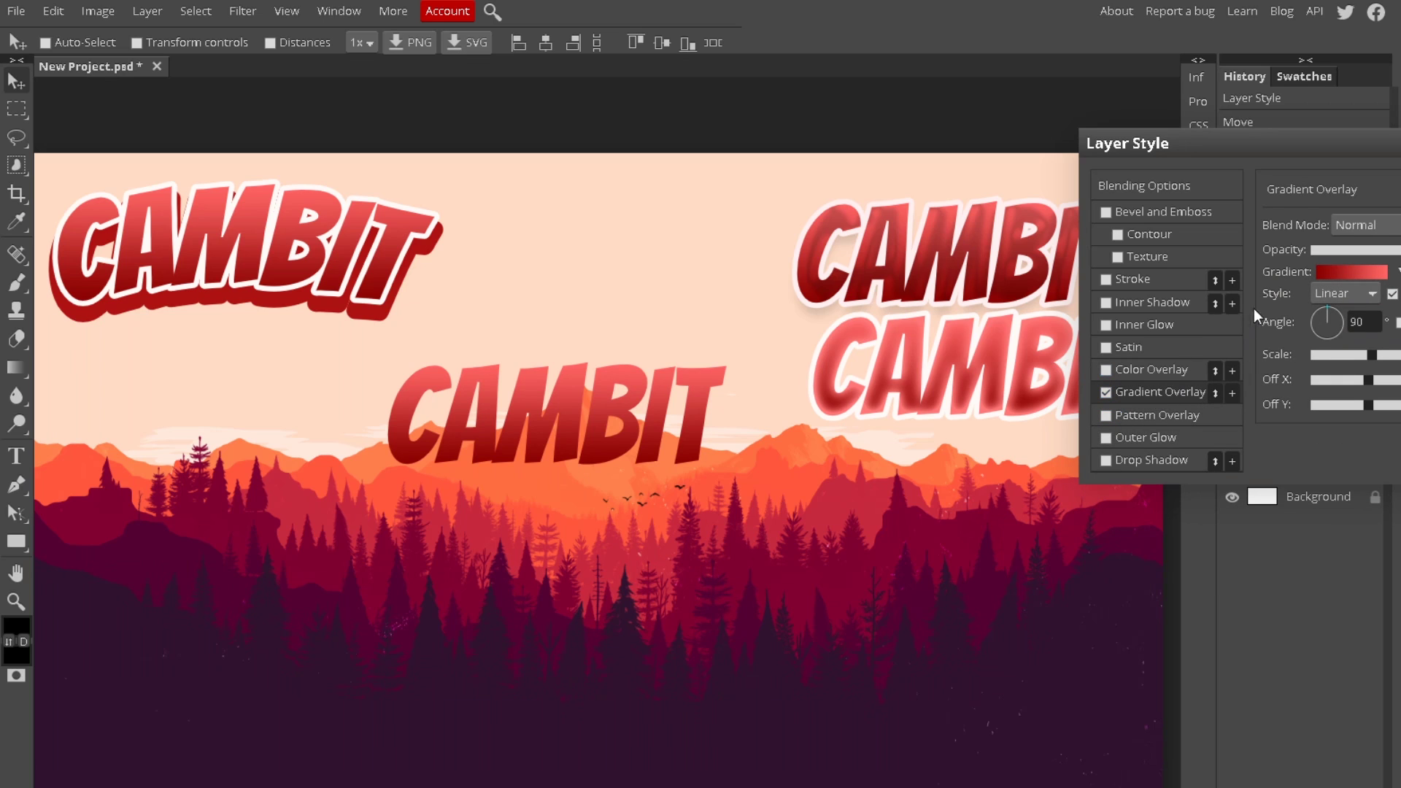
{"action": "left_click", "coordinate": [1321, 273]}
{"action": "left_click_drag", "start_coordinate": [328, 146], "coordinate": [1317, 173]}
{"action": "double_click", "coordinate": [1148, 361]}
{"action": "left_click", "coordinate": [520, 358]}
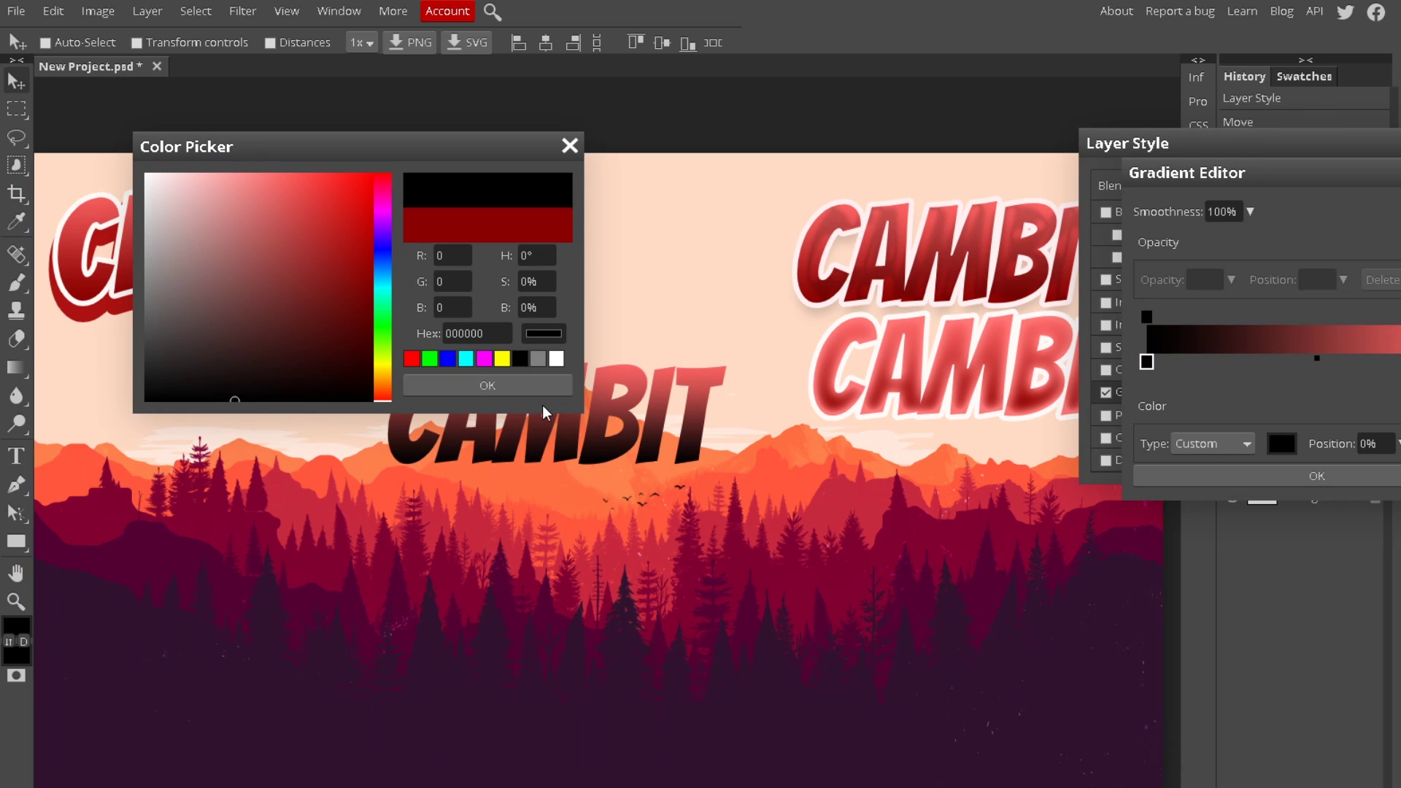
{"action": "left_click", "coordinate": [562, 385]}
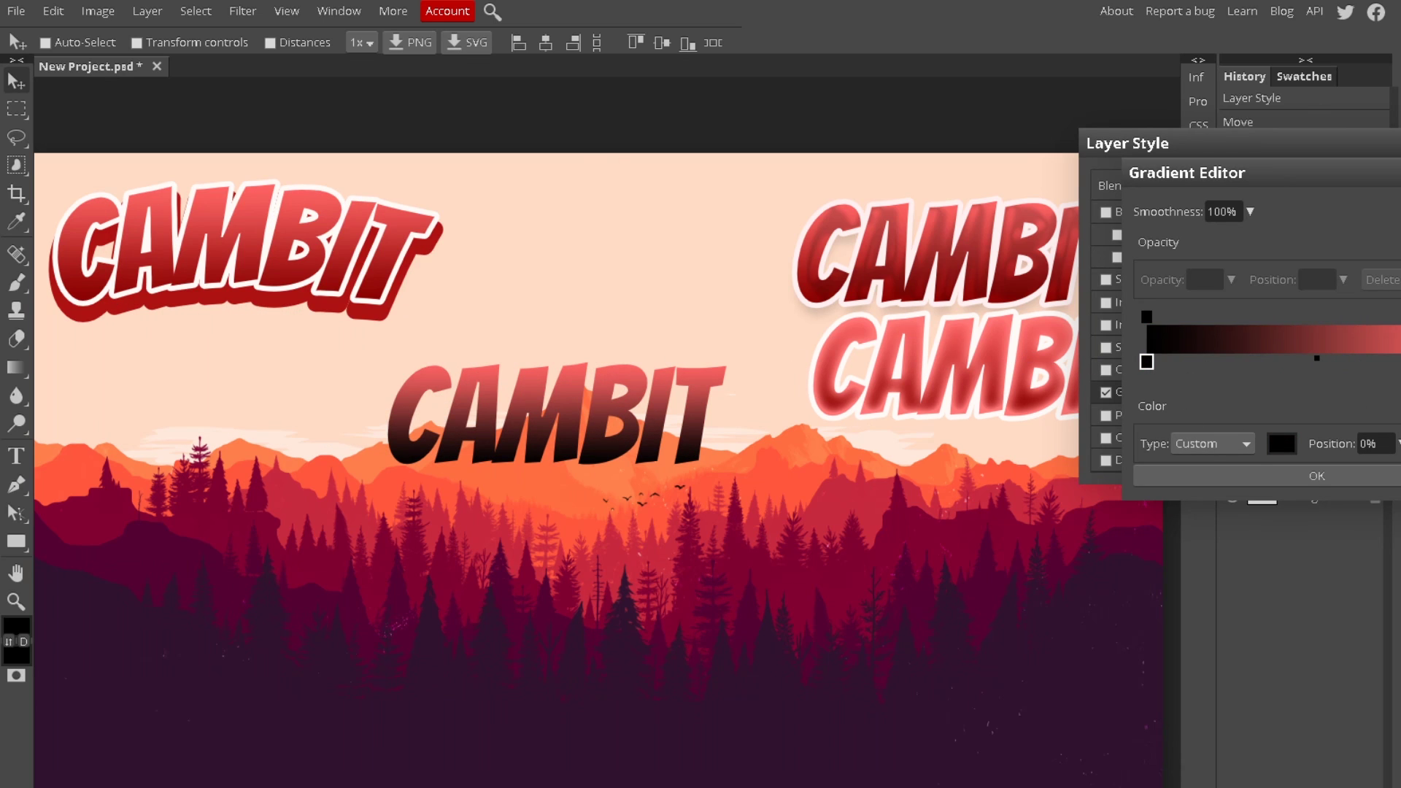
{"action": "double_click", "coordinate": [1398, 362]}
{"action": "left_click", "coordinate": [212, 212]}
{"action": "left_click", "coordinate": [521, 354]}
{"action": "left_click", "coordinate": [562, 386]}
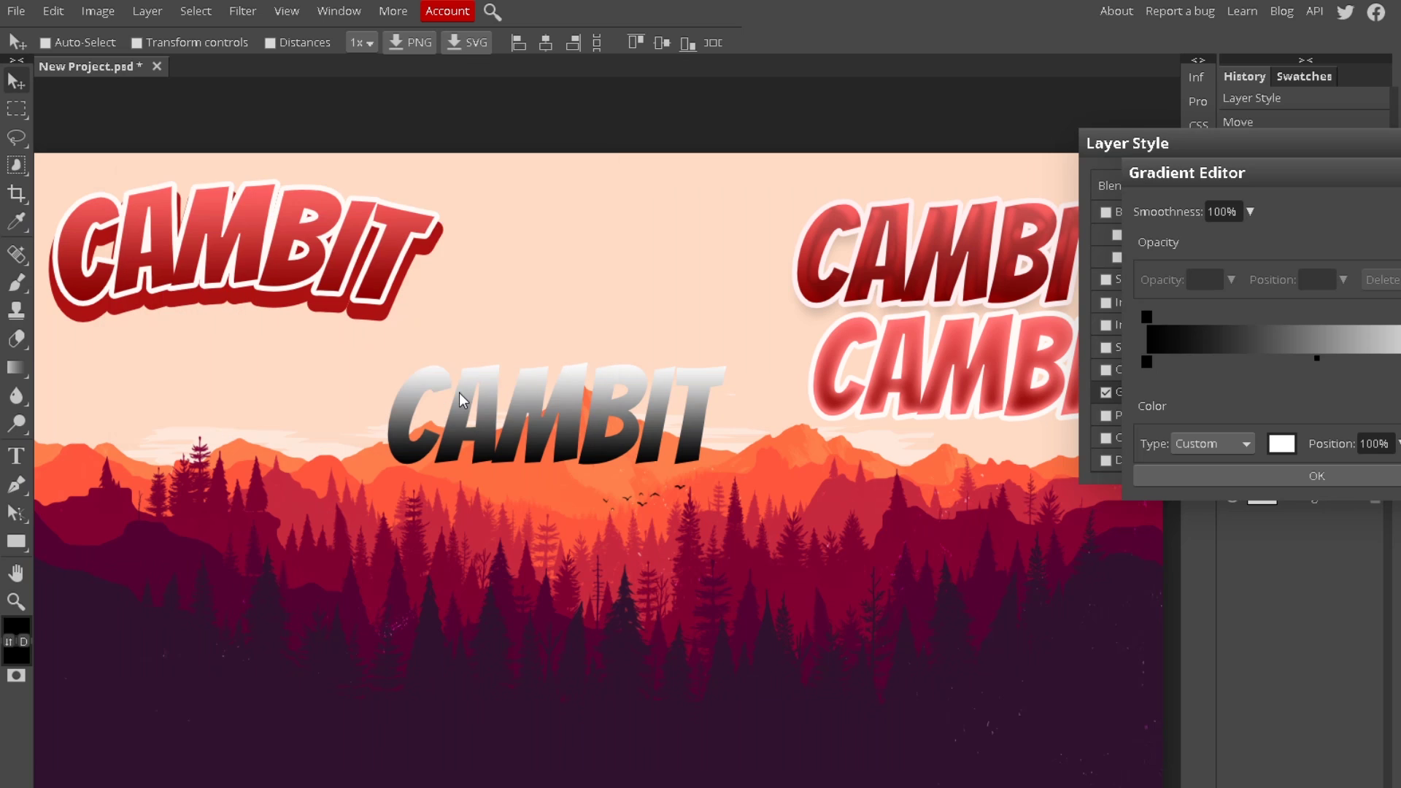
{"action": "left_click", "coordinate": [1317, 476]}
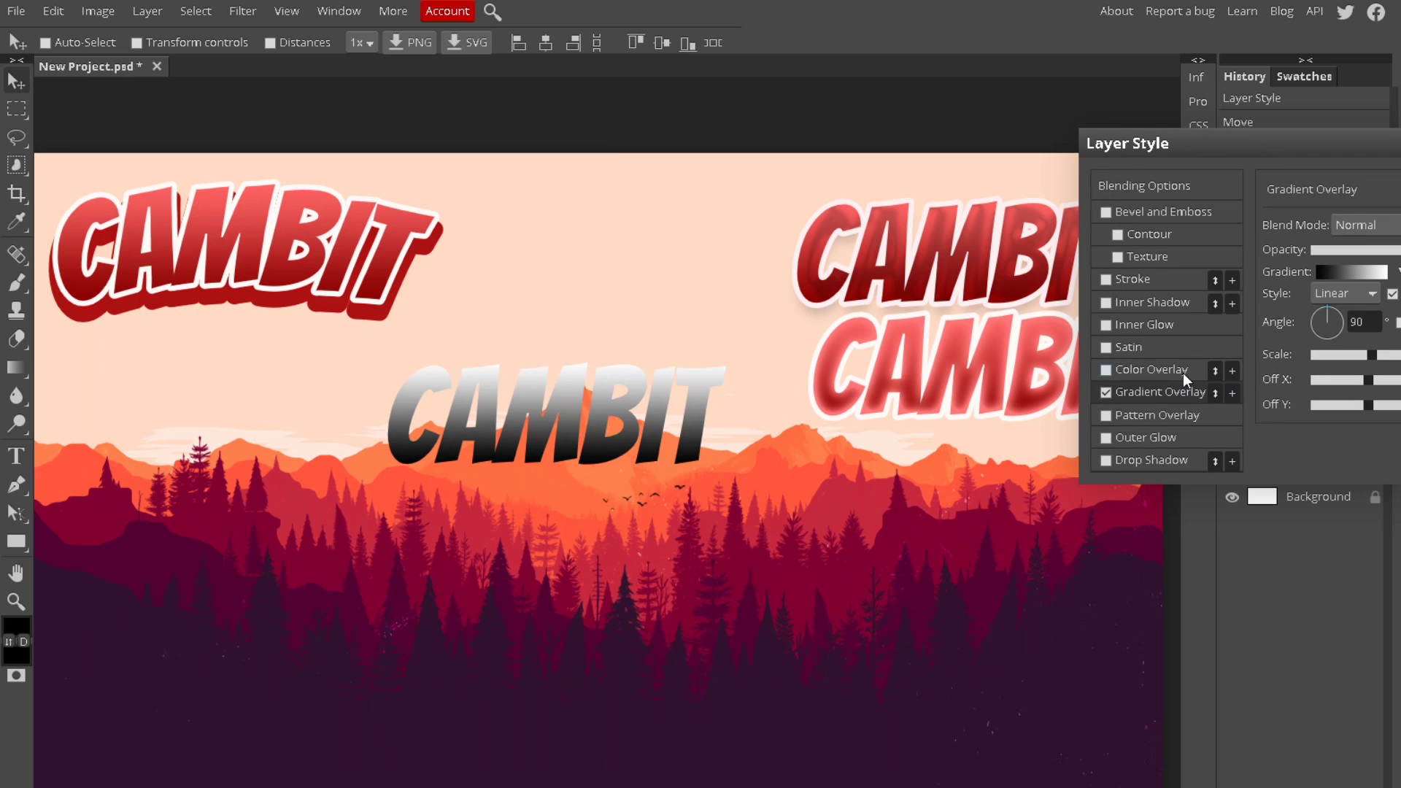
Step: Add a white inner glow to the centre CAMBIT with a soft, adjusted spread
{"action": "left_click", "coordinate": [1135, 321]}
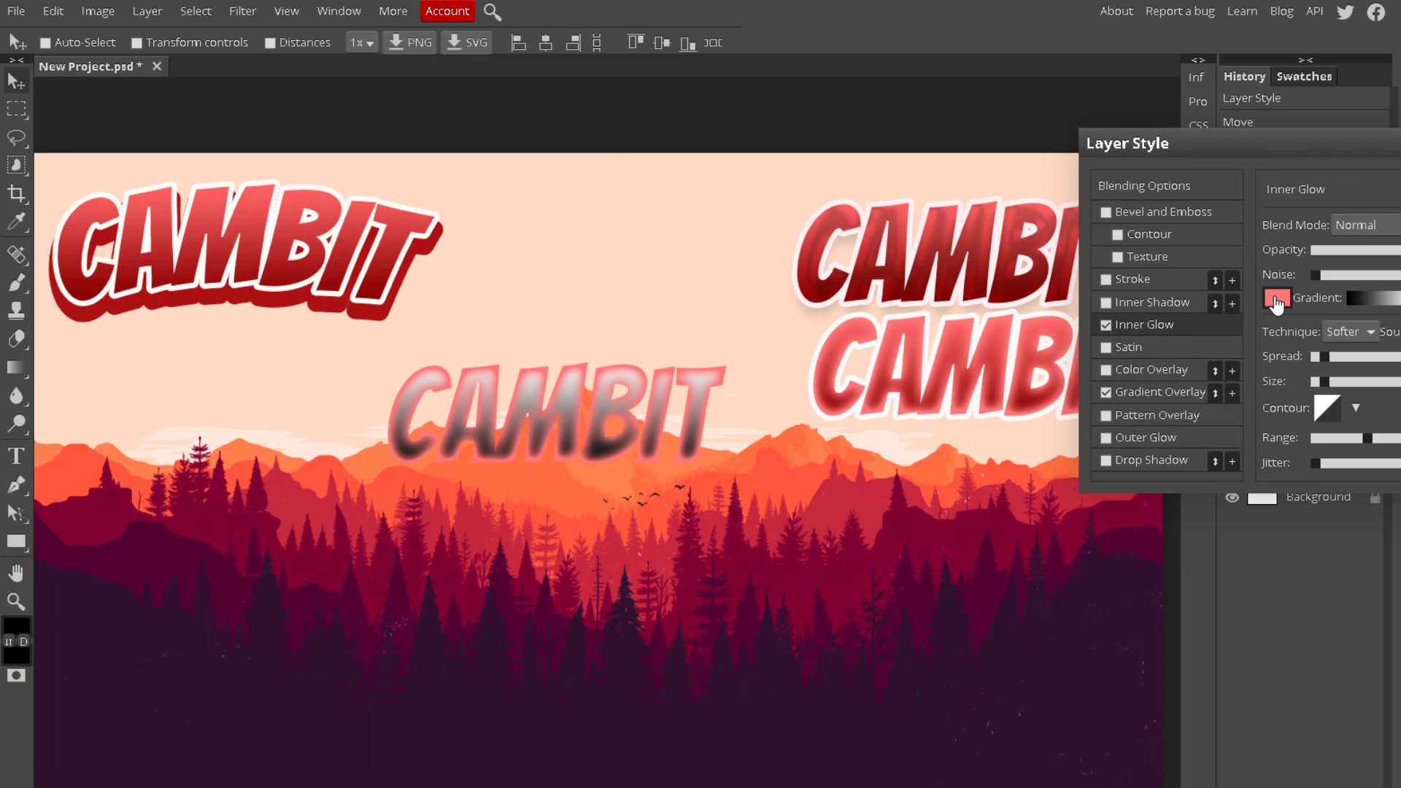
{"action": "left_click", "coordinate": [1278, 297]}
{"action": "left_click_drag", "start_coordinate": [289, 275], "coordinate": [74, 132]}
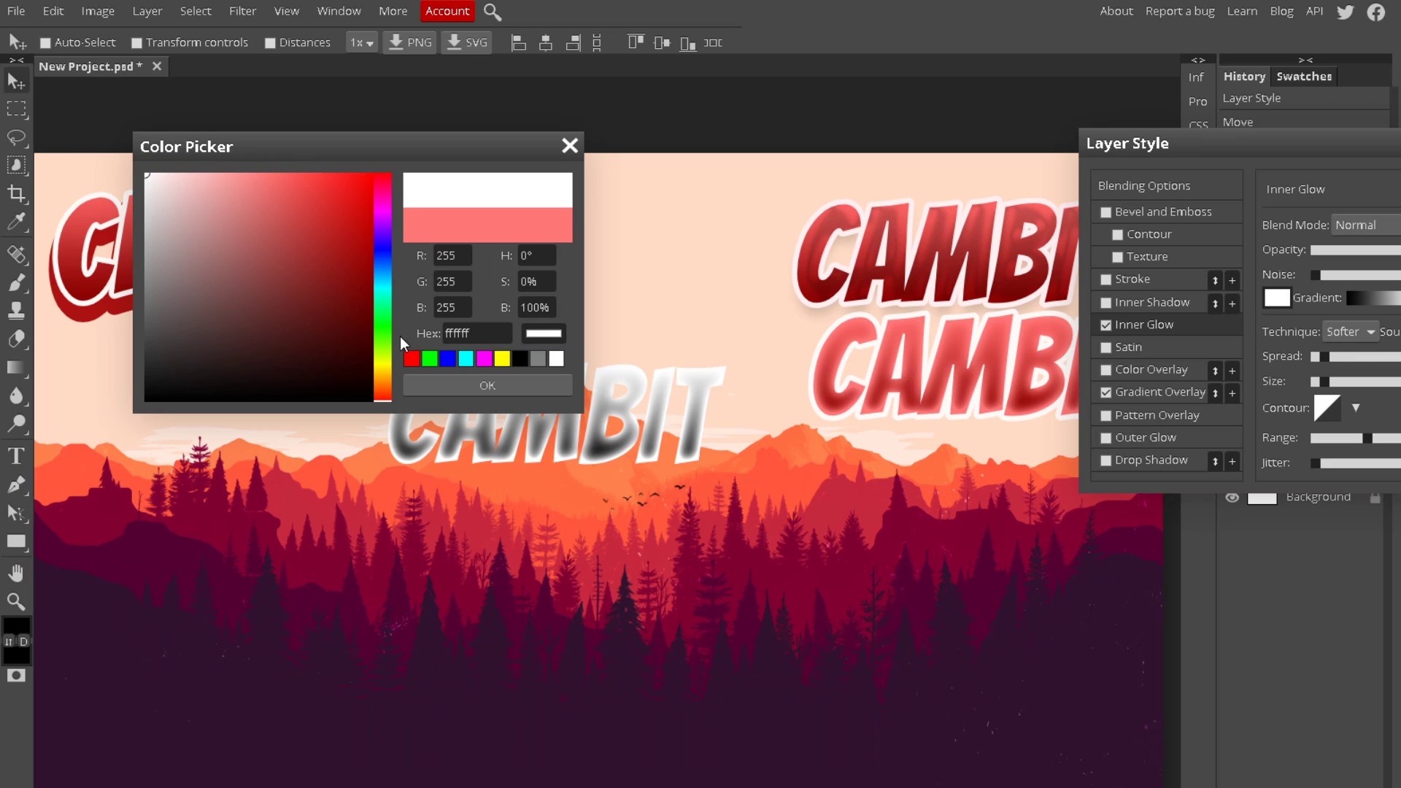
{"action": "left_click", "coordinate": [418, 385]}
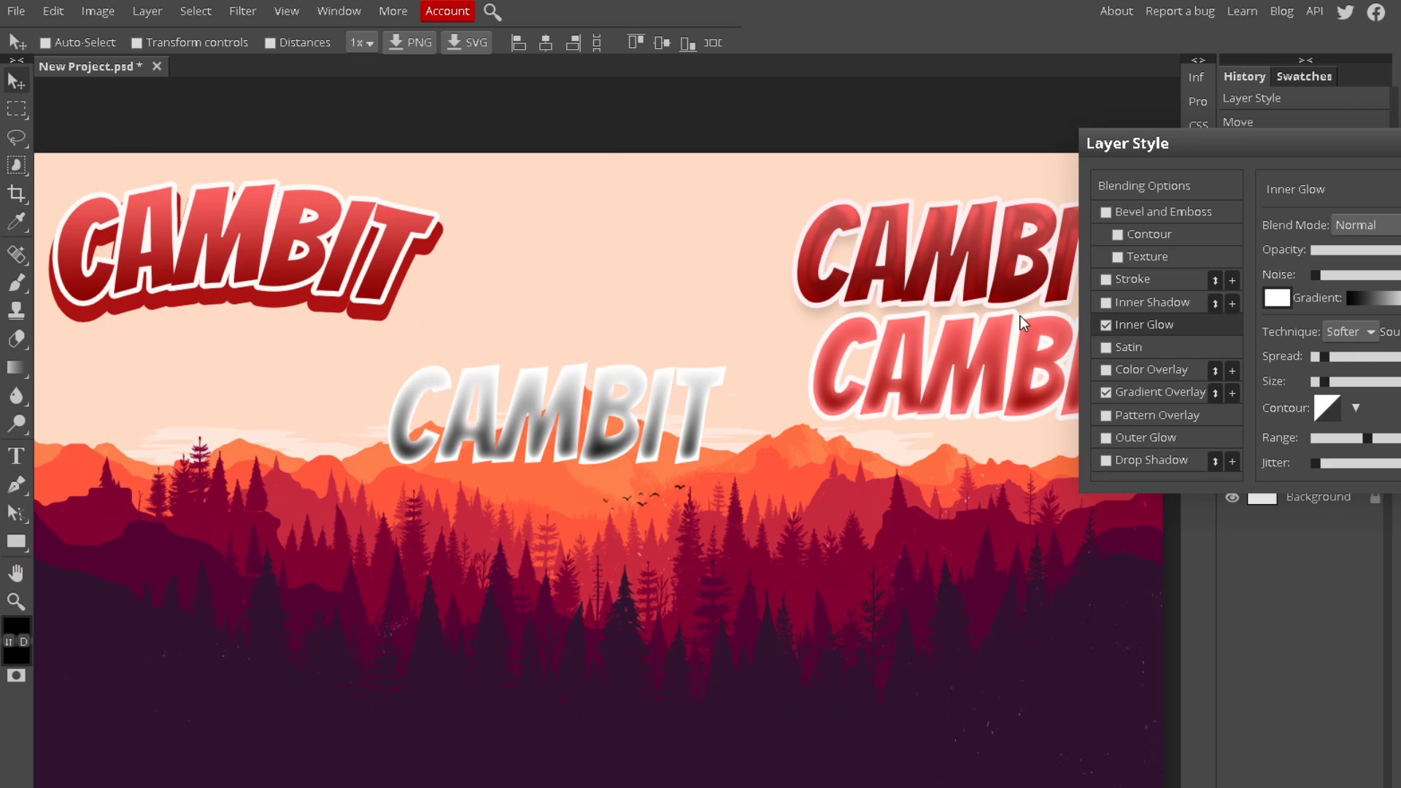
{"action": "left_click", "coordinate": [1326, 355]}
{"action": "mouse_move", "coordinate": [1333, 376]}
{"action": "left_mouse_down"}
{"action": "mouse_move", "coordinate": [1312, 361]}
{"action": "mouse_move", "coordinate": [1328, 382]}
{"action": "left_mouse_up"}
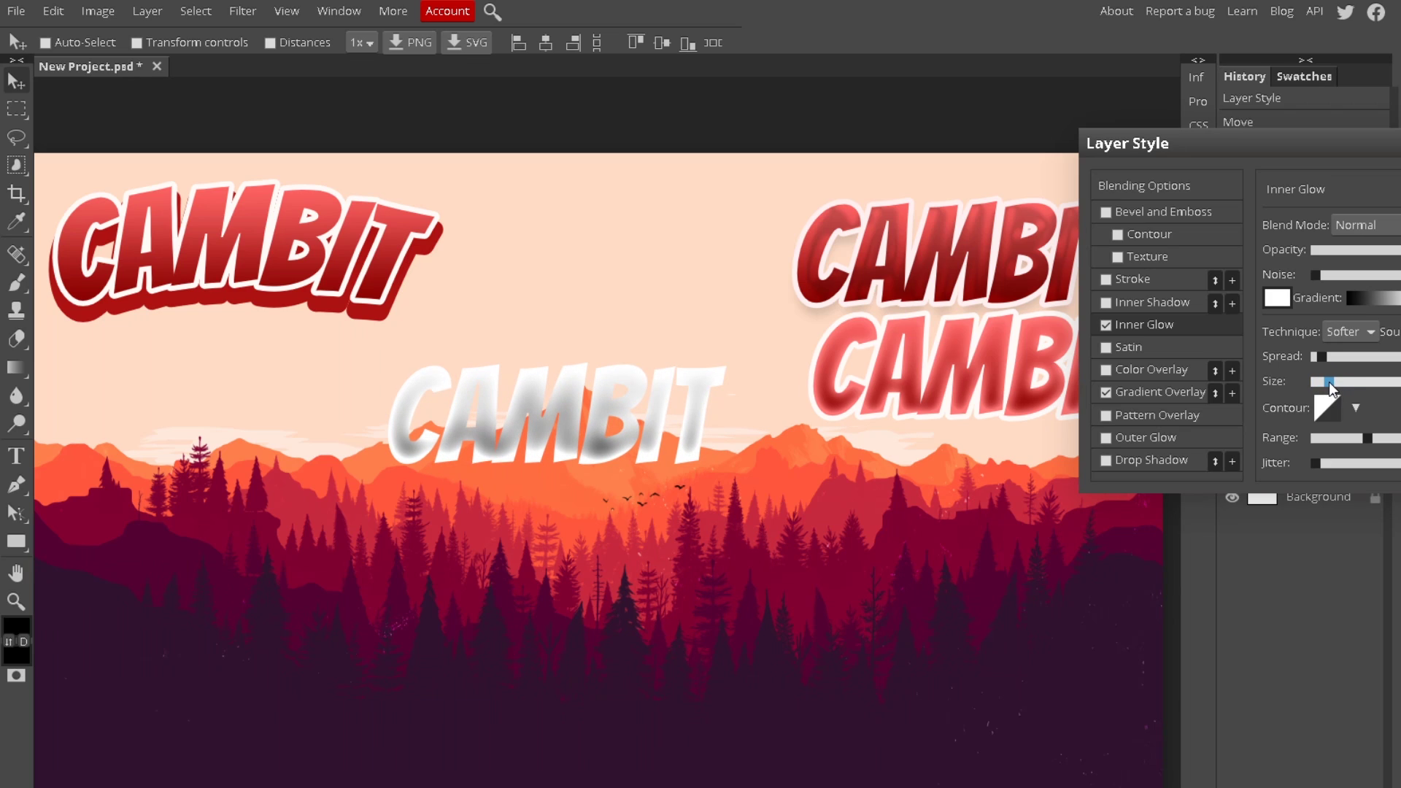
Step: Keep the inner glow blend at Normal, nudge its spread, and enable a Stroke to recolour
{"action": "left_click", "coordinate": [1362, 226]}
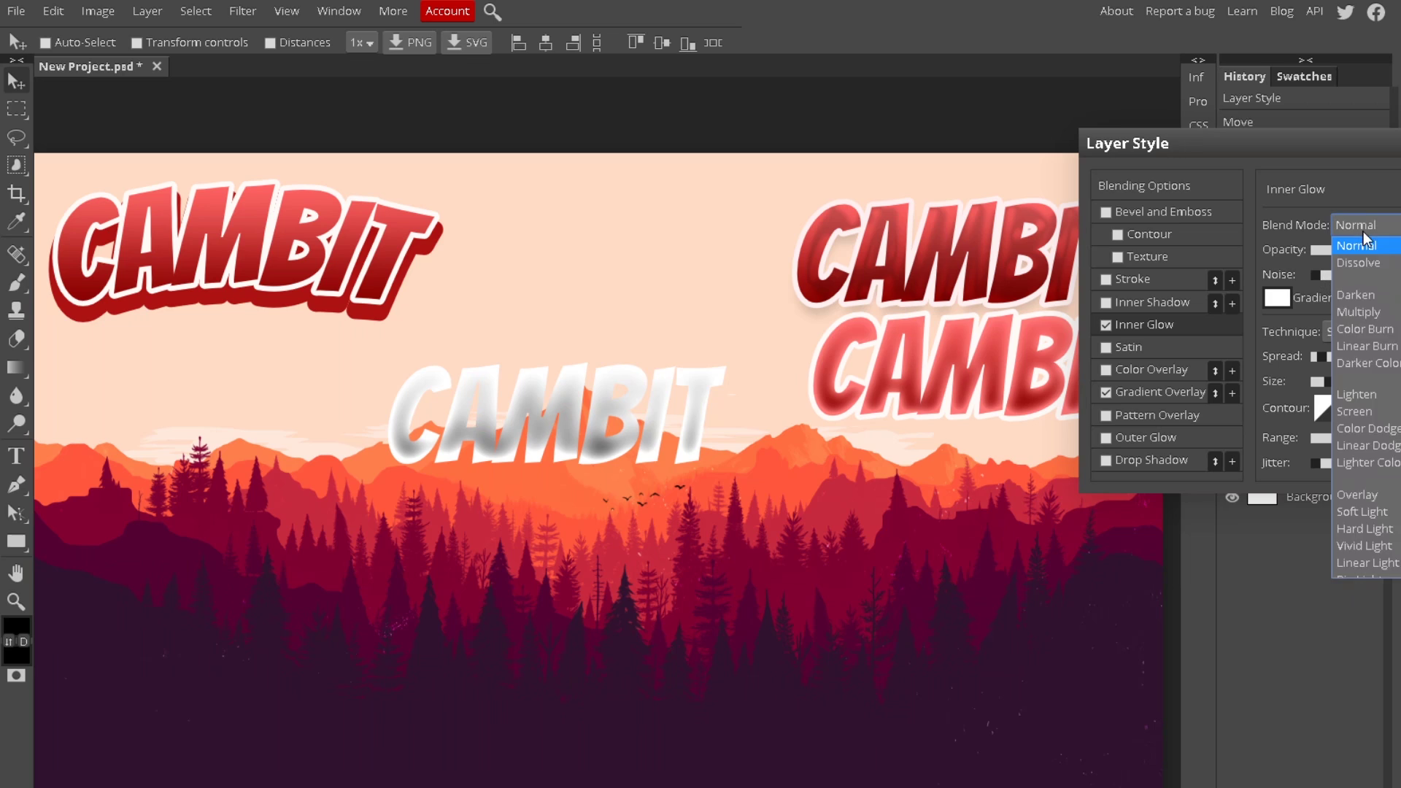
{"action": "left_click", "coordinate": [1358, 247]}
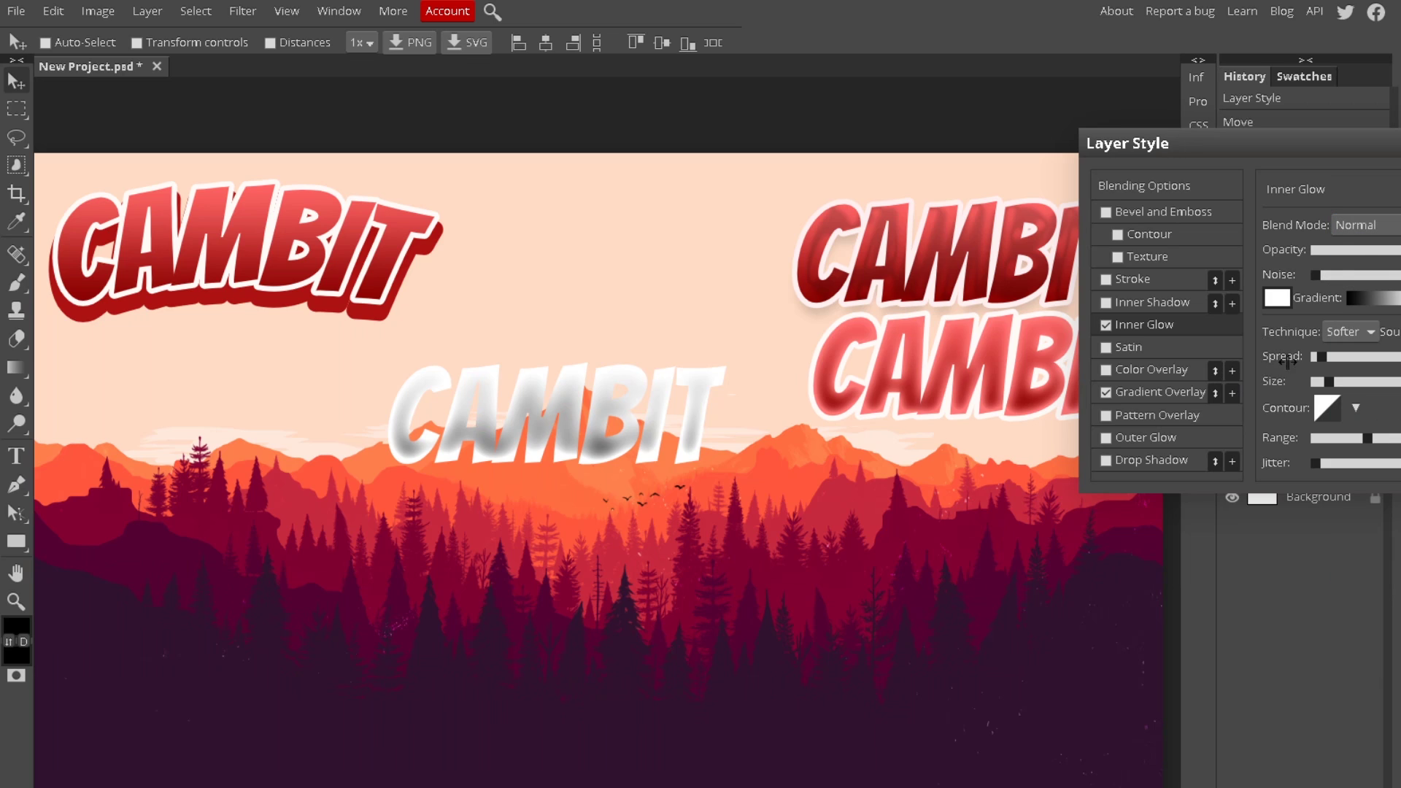
{"action": "left_click_drag", "start_coordinate": [1317, 365], "coordinate": [1325, 362]}
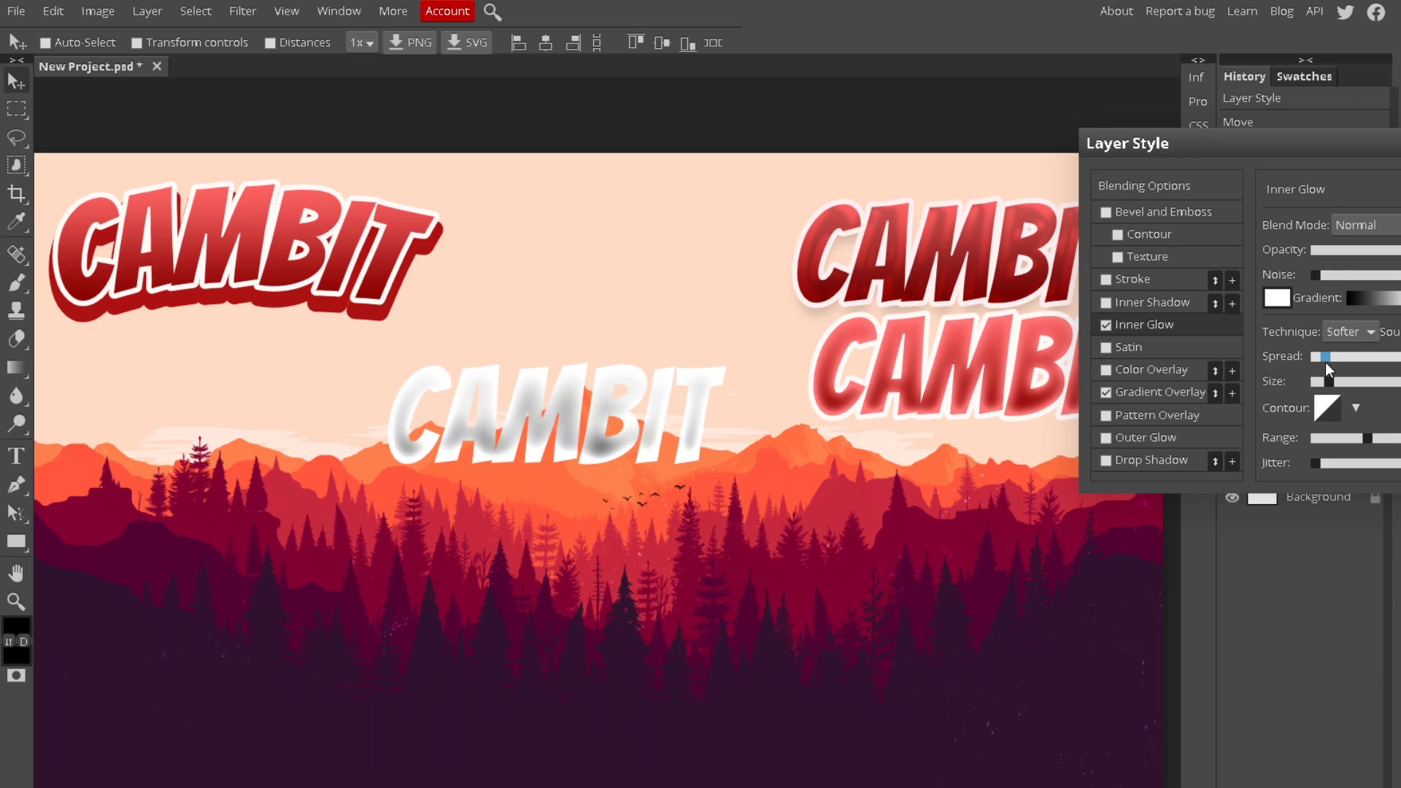
{"action": "left_click", "coordinate": [1111, 279]}
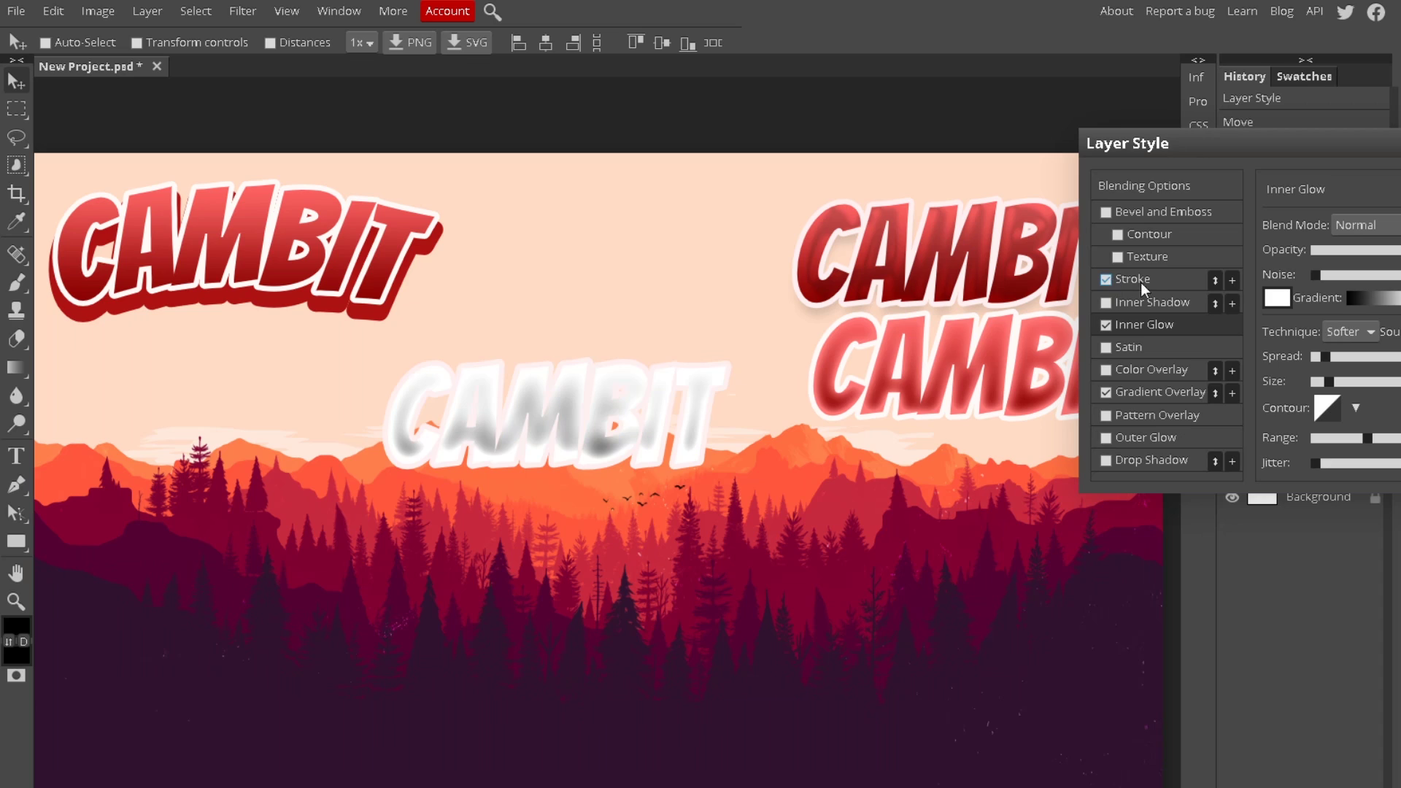
{"action": "left_click", "coordinate": [1286, 353]}
Step: Make the outline stroke black and briefly try an outer glow
{"action": "left_click_drag", "start_coordinate": [247, 278], "coordinate": [260, 416]}
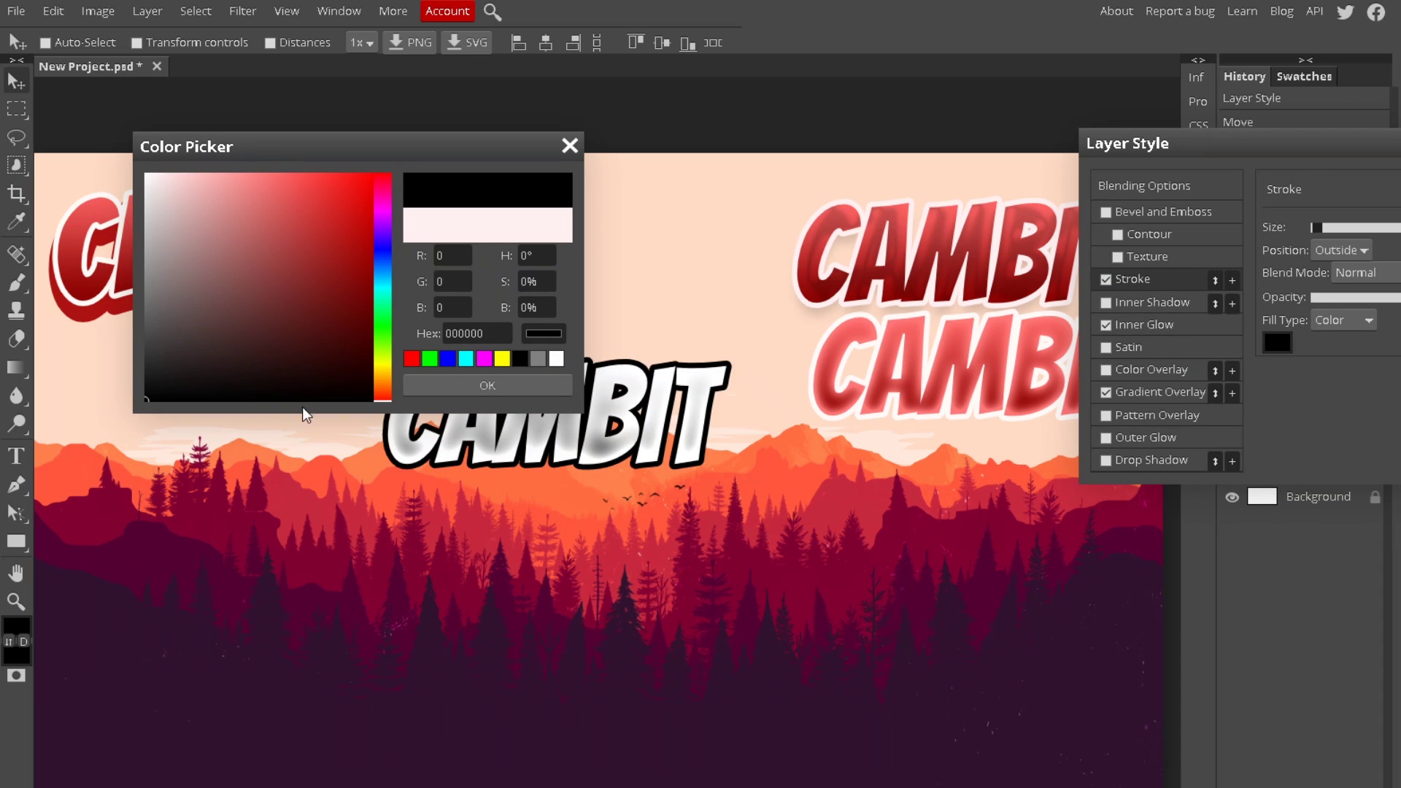
{"action": "left_click", "coordinate": [484, 383]}
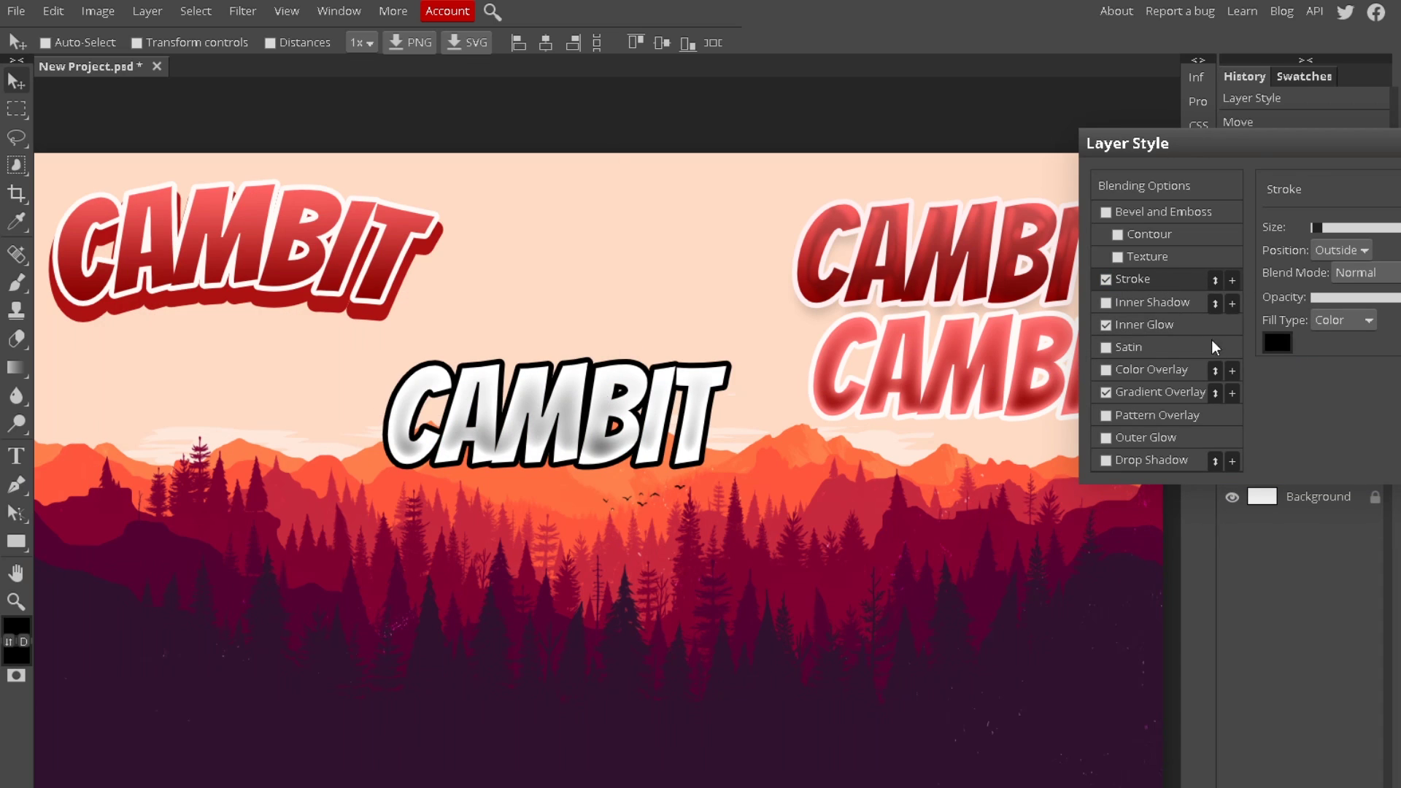
{"action": "left_click", "coordinate": [1108, 439]}
{"action": "left_click", "coordinate": [1106, 461]}
Step: Enable a drop shadow on the centre CAMBIT with a near-black colour
{"action": "left_click", "coordinate": [1105, 440]}
{"action": "left_click", "coordinate": [1143, 461]}
{"action": "left_click", "coordinate": [1391, 225]}
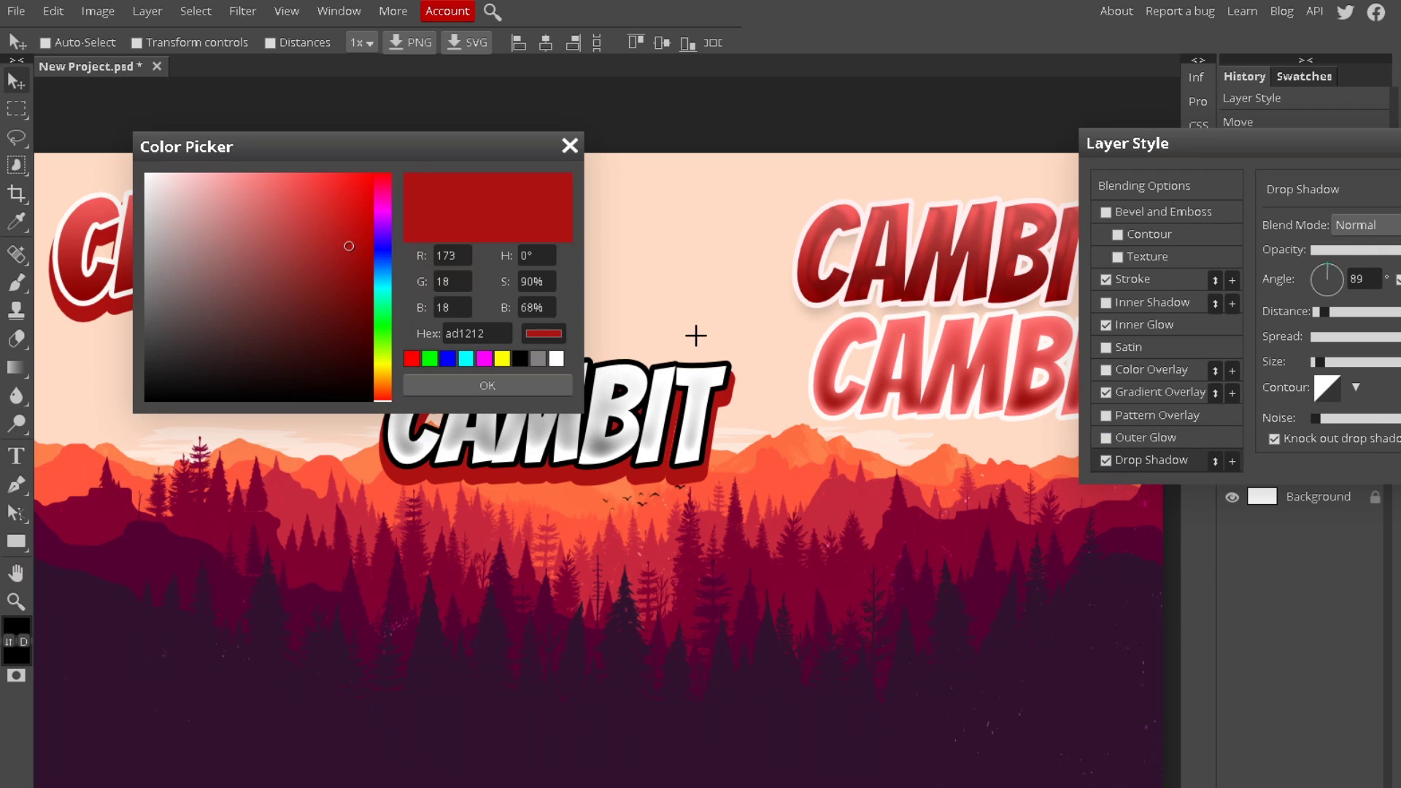
{"action": "left_click", "coordinate": [288, 405]}
{"action": "left_click", "coordinate": [483, 383]}
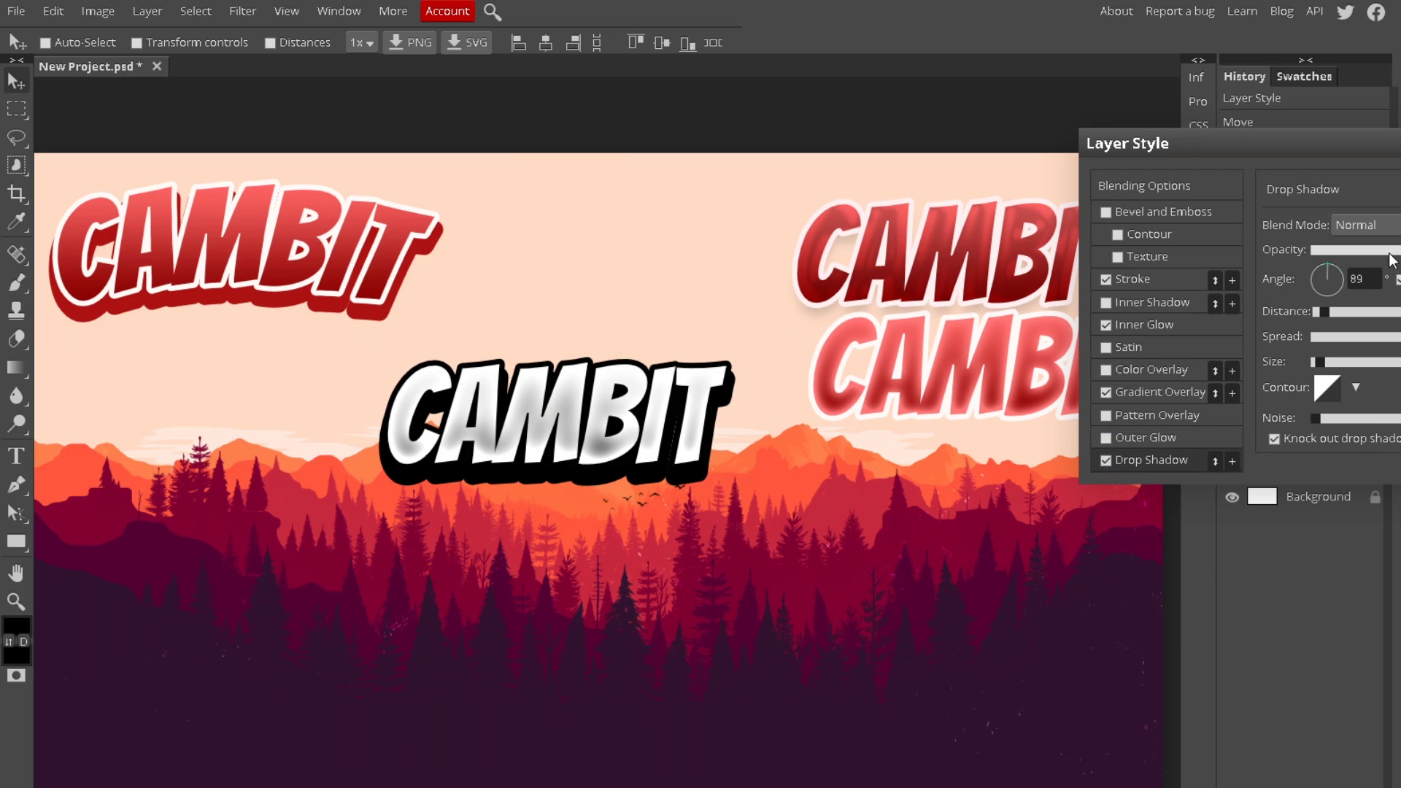
{"action": "left_click", "coordinate": [1391, 225]}
{"action": "left_click", "coordinate": [142, 319]}
{"action": "left_click", "coordinate": [166, 398]}
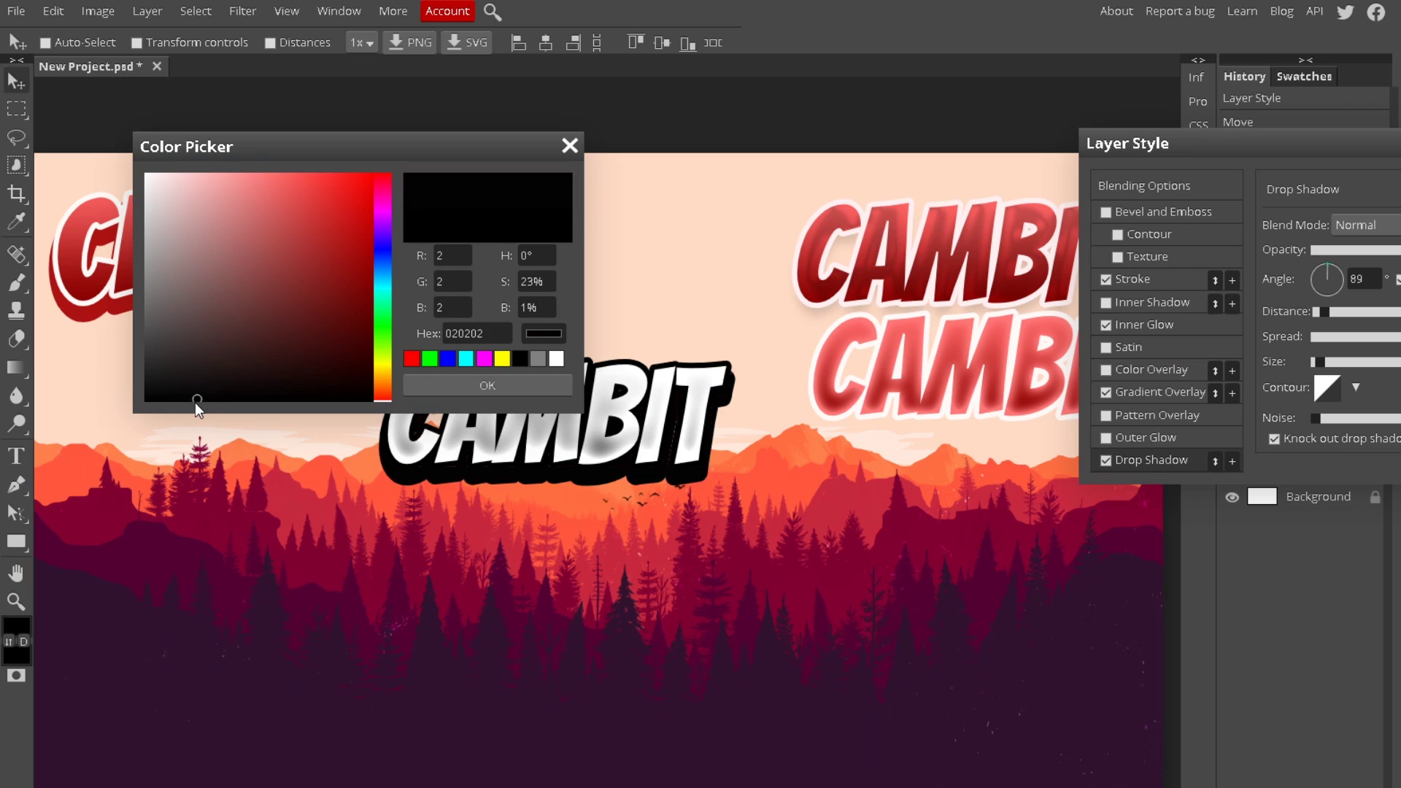
{"action": "left_click", "coordinate": [487, 385]}
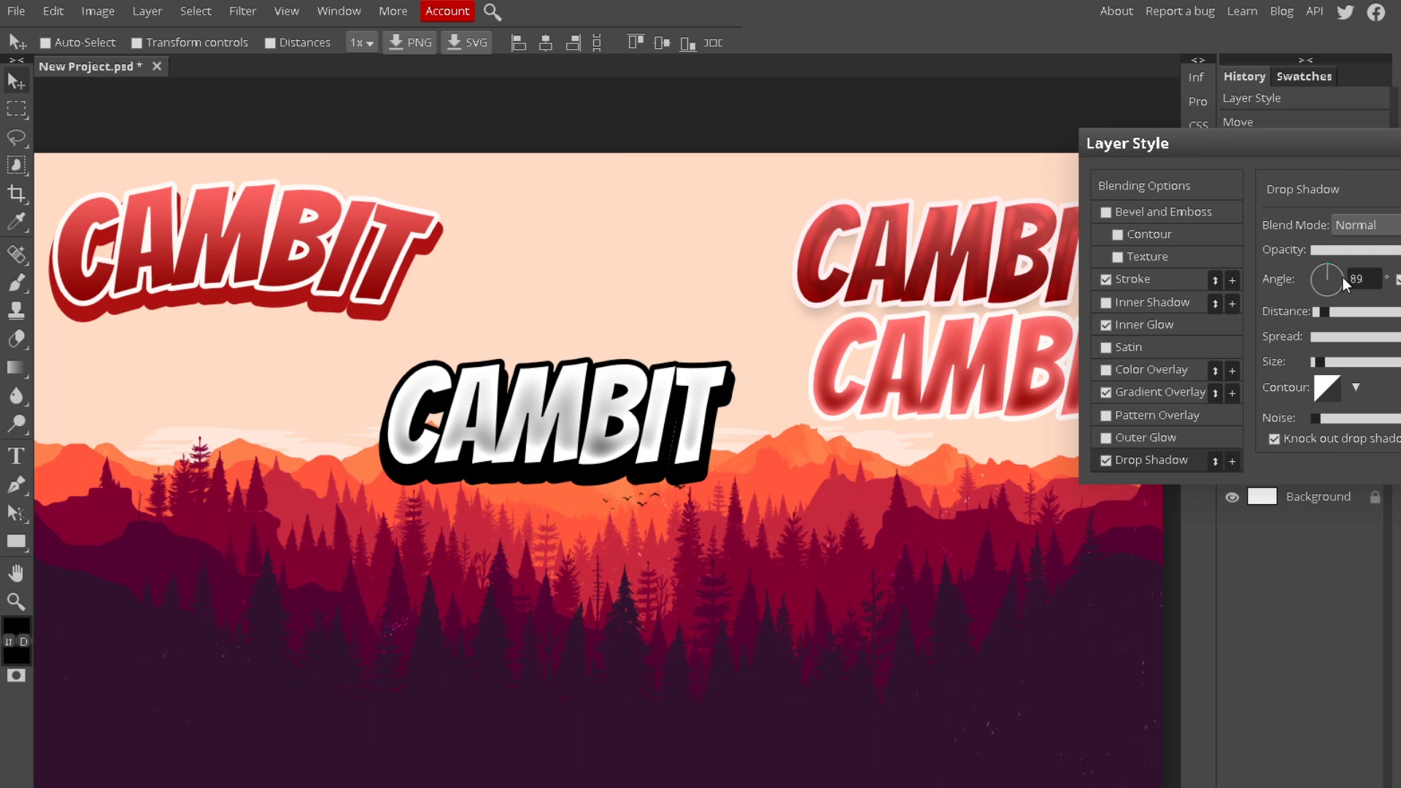
Step: Increase the shadow distance, keep its size small, and add a second drop shadow
{"action": "mouse_move", "coordinate": [1333, 312]}
{"action": "left_mouse_down"}
{"action": "mouse_move", "coordinate": [1369, 313]}
{"action": "mouse_move", "coordinate": [1325, 312]}
{"action": "left_mouse_up"}
{"action": "mouse_move", "coordinate": [1319, 362]}
{"action": "left_mouse_down"}
{"action": "mouse_move", "coordinate": [1338, 358]}
{"action": "mouse_move", "coordinate": [1318, 364]}
{"action": "left_mouse_up"}
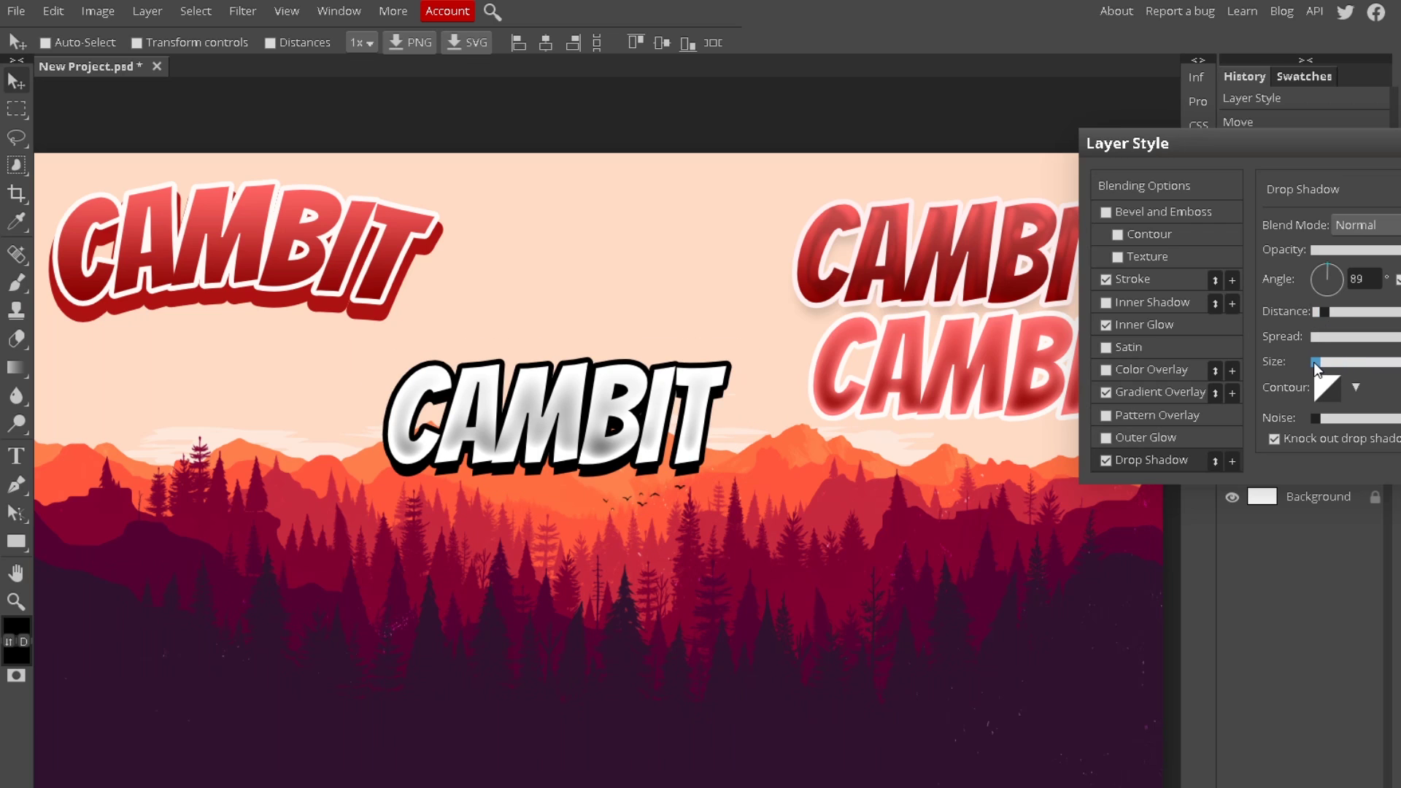
{"action": "left_click", "coordinate": [1232, 462]}
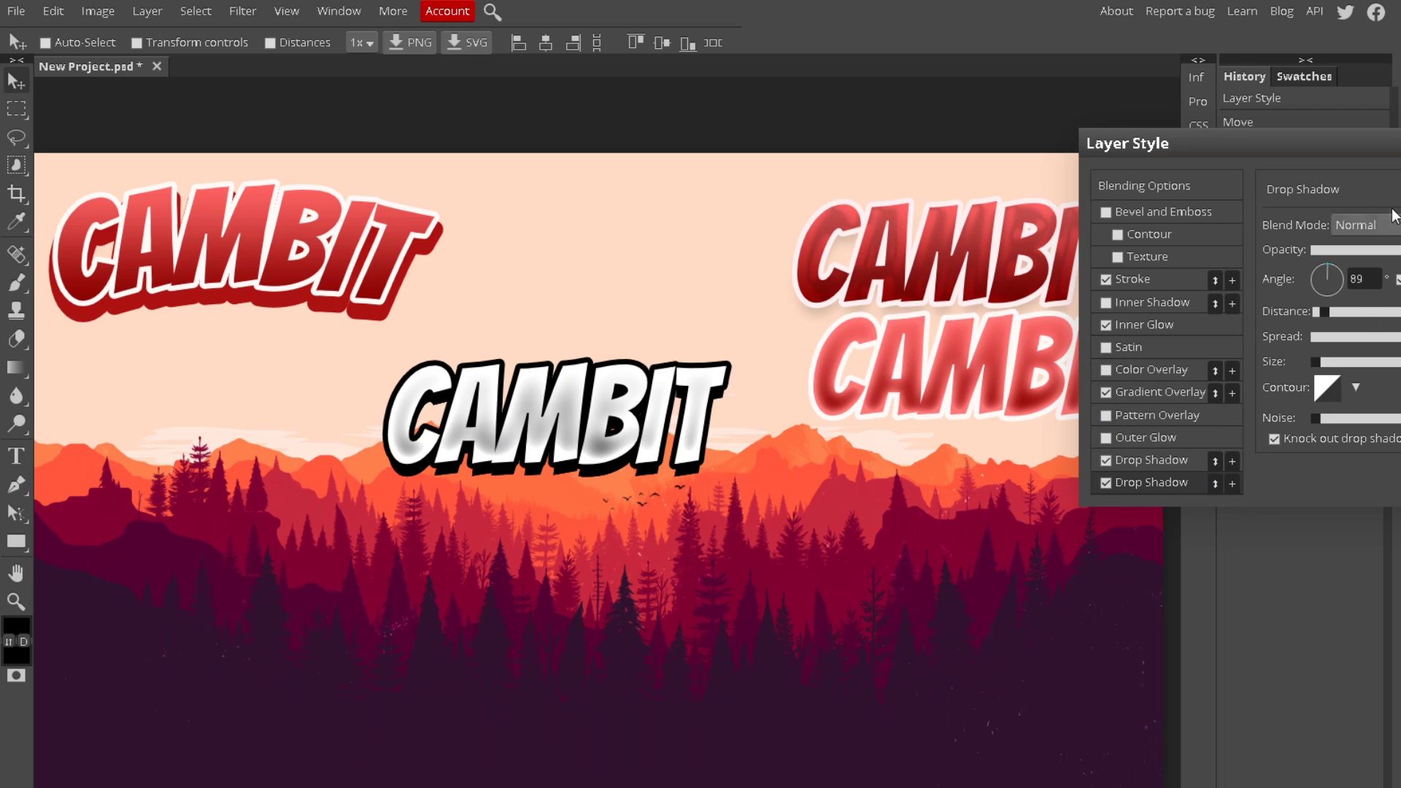
Step: Tune the second drop shadow's Normal blend, opacity, distance and size to darken it
{"action": "left_click", "coordinate": [1345, 224]}
{"action": "left_click", "coordinate": [1356, 243]}
{"action": "mouse_move", "coordinate": [1321, 262]}
{"action": "left_mouse_down"}
{"action": "mouse_move", "coordinate": [1310, 274]}
{"action": "mouse_move", "coordinate": [1329, 254]}
{"action": "left_mouse_up"}
{"action": "mouse_move", "coordinate": [1321, 311]}
{"action": "left_mouse_down"}
{"action": "mouse_move", "coordinate": [1339, 311]}
{"action": "mouse_move", "coordinate": [1327, 312]}
{"action": "left_mouse_up"}
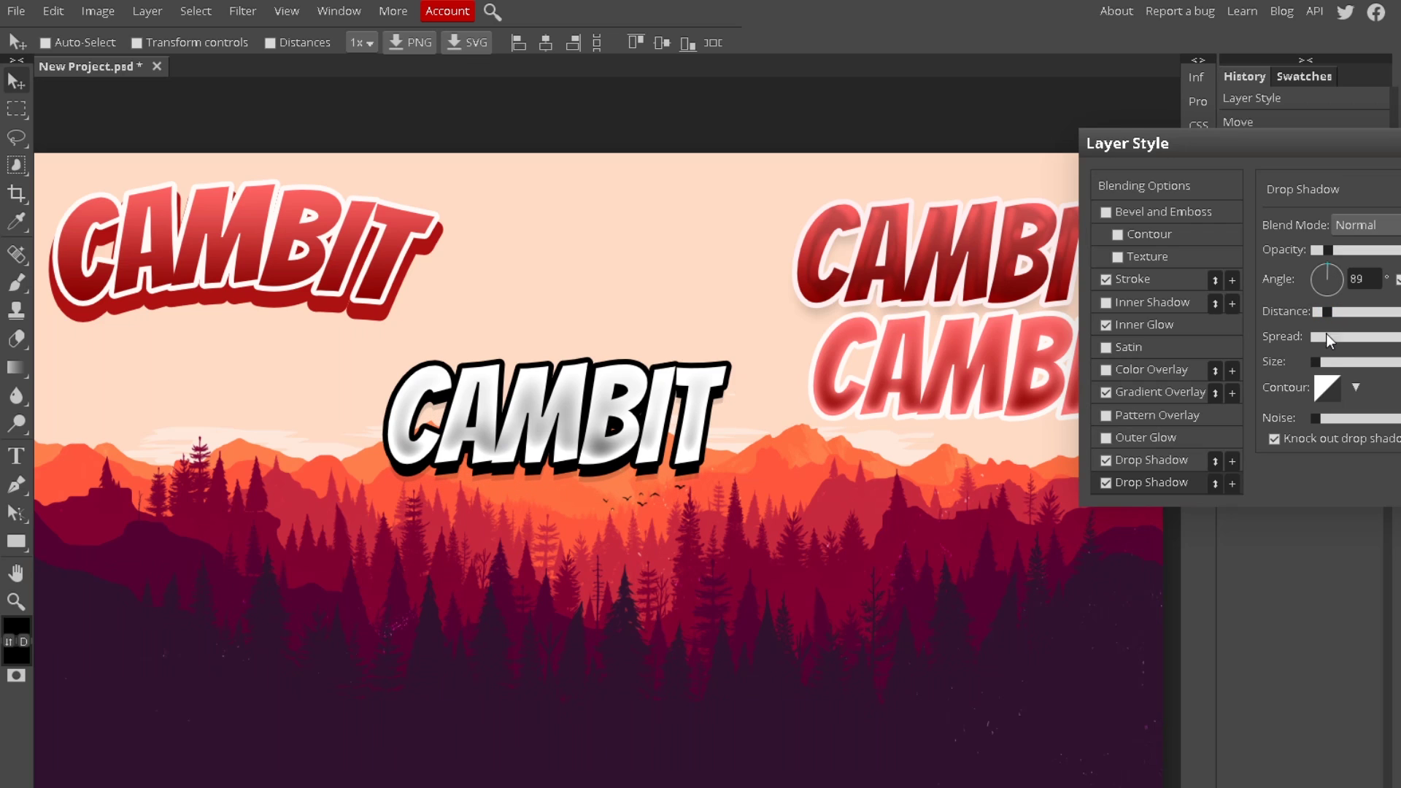
{"action": "left_click_drag", "start_coordinate": [1318, 362], "coordinate": [1317, 364]}
{"action": "left_click_drag", "start_coordinate": [1336, 250], "coordinate": [1356, 253]}
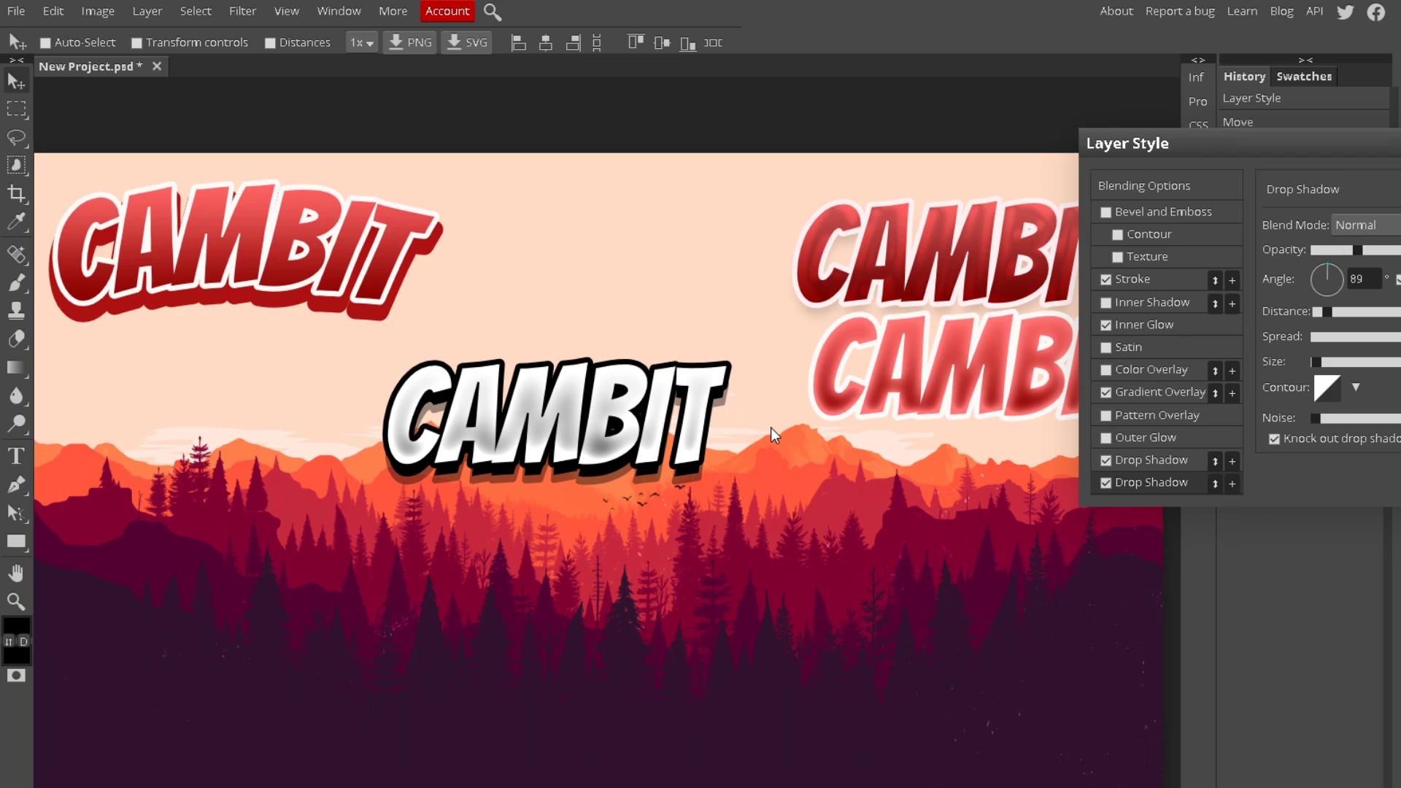
Step: Try a large white Normal outer glow on the text, then remove it
{"action": "left_click", "coordinate": [1106, 438]}
{"action": "left_click", "coordinate": [1128, 438]}
{"action": "left_click", "coordinate": [1278, 298]}
{"action": "left_click_drag", "start_coordinate": [306, 256], "coordinate": [146, 174]}
{"action": "left_click_drag", "start_coordinate": [413, 150], "coordinate": [935, 244]}
{"action": "left_click", "coordinate": [1011, 481]}
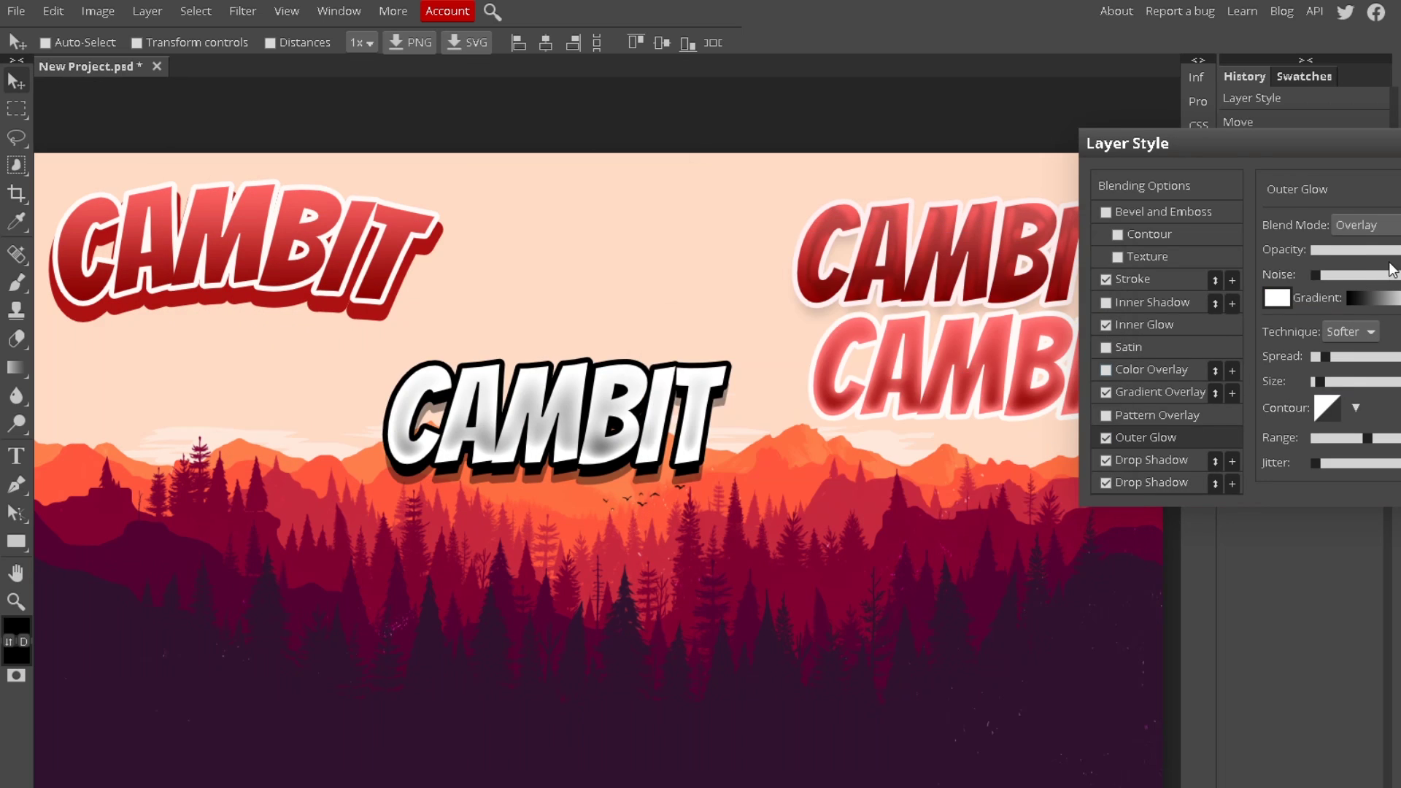
{"action": "left_click", "coordinate": [1362, 225]}
{"action": "left_click", "coordinate": [1351, 242]}
{"action": "left_click_drag", "start_coordinate": [1319, 381], "coordinate": [1333, 357]}
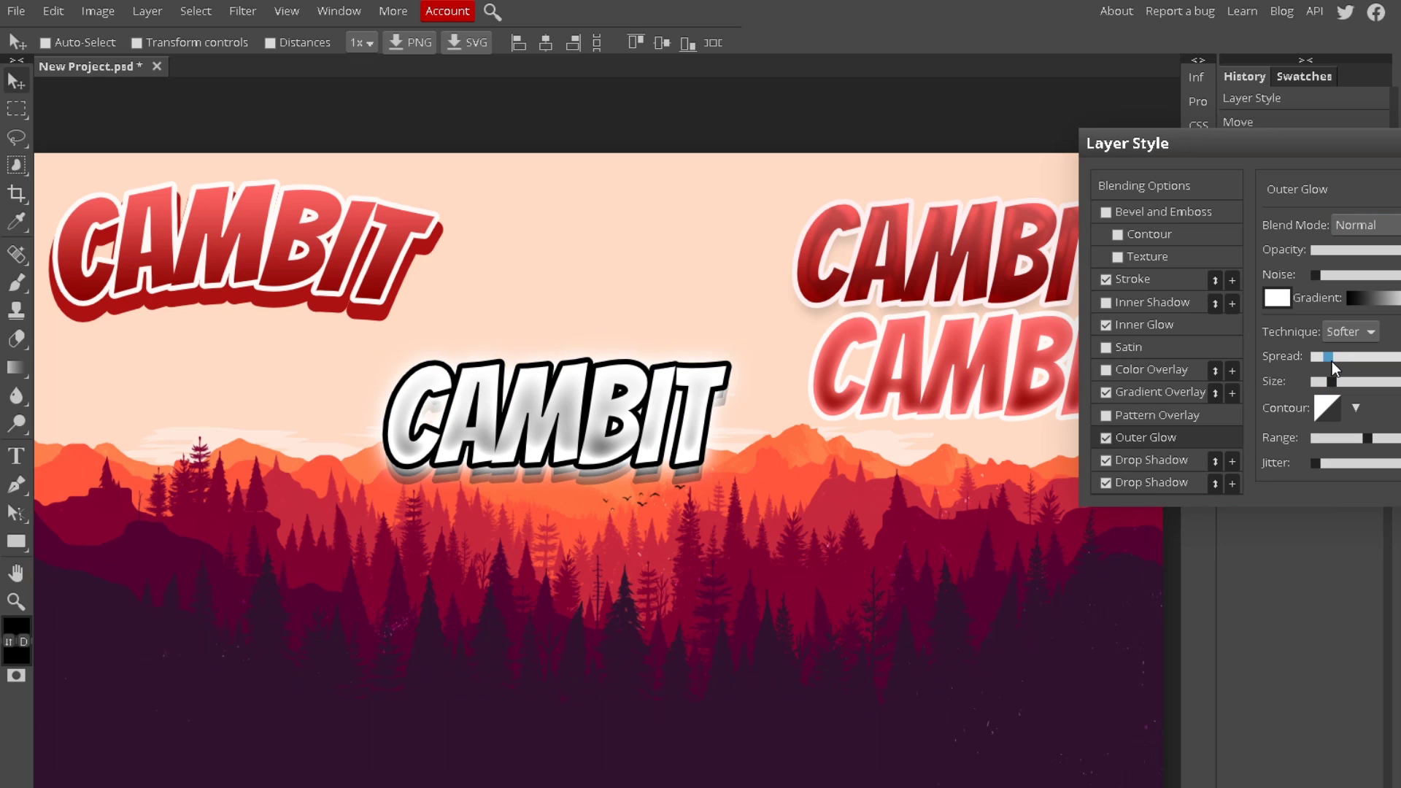
{"action": "left_click", "coordinate": [1105, 439]}
Step: Close the layer style and move the white CAMBIT left, just under the top red CAMBIT
{"action": "key", "text": "Return"}
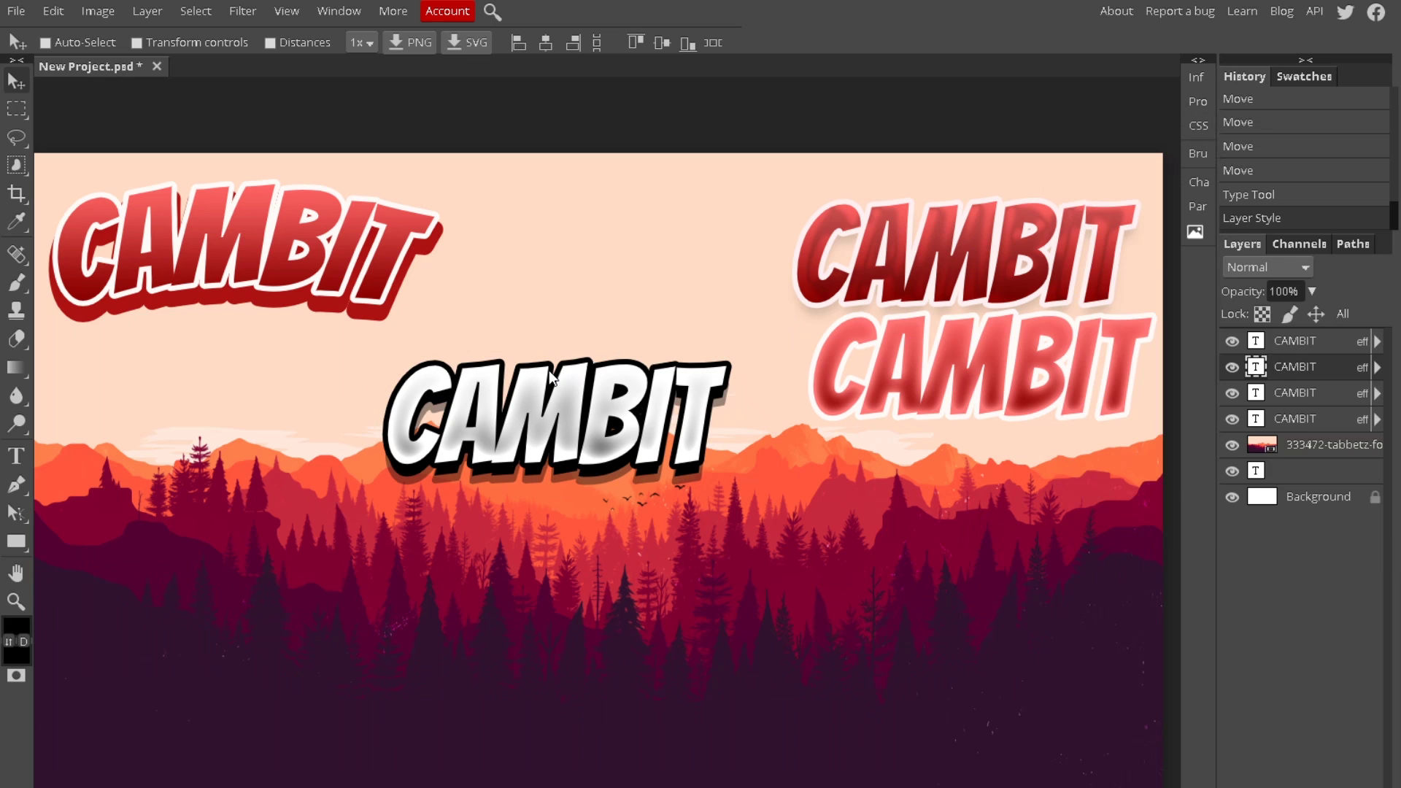
{"action": "left_click_drag", "start_coordinate": [494, 391], "coordinate": [163, 370]}
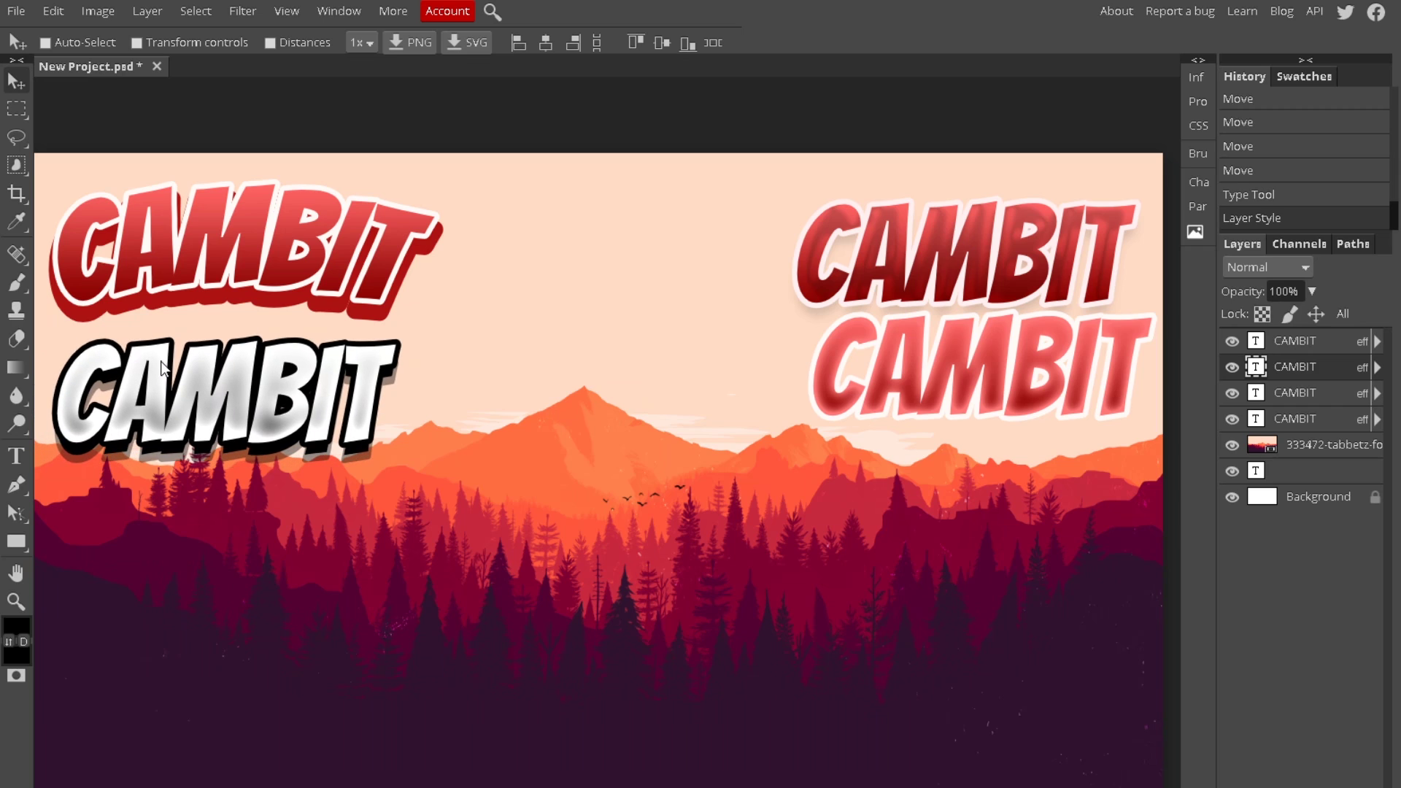
{"action": "left_click_drag", "start_coordinate": [380, 398], "coordinate": [336, 400]}
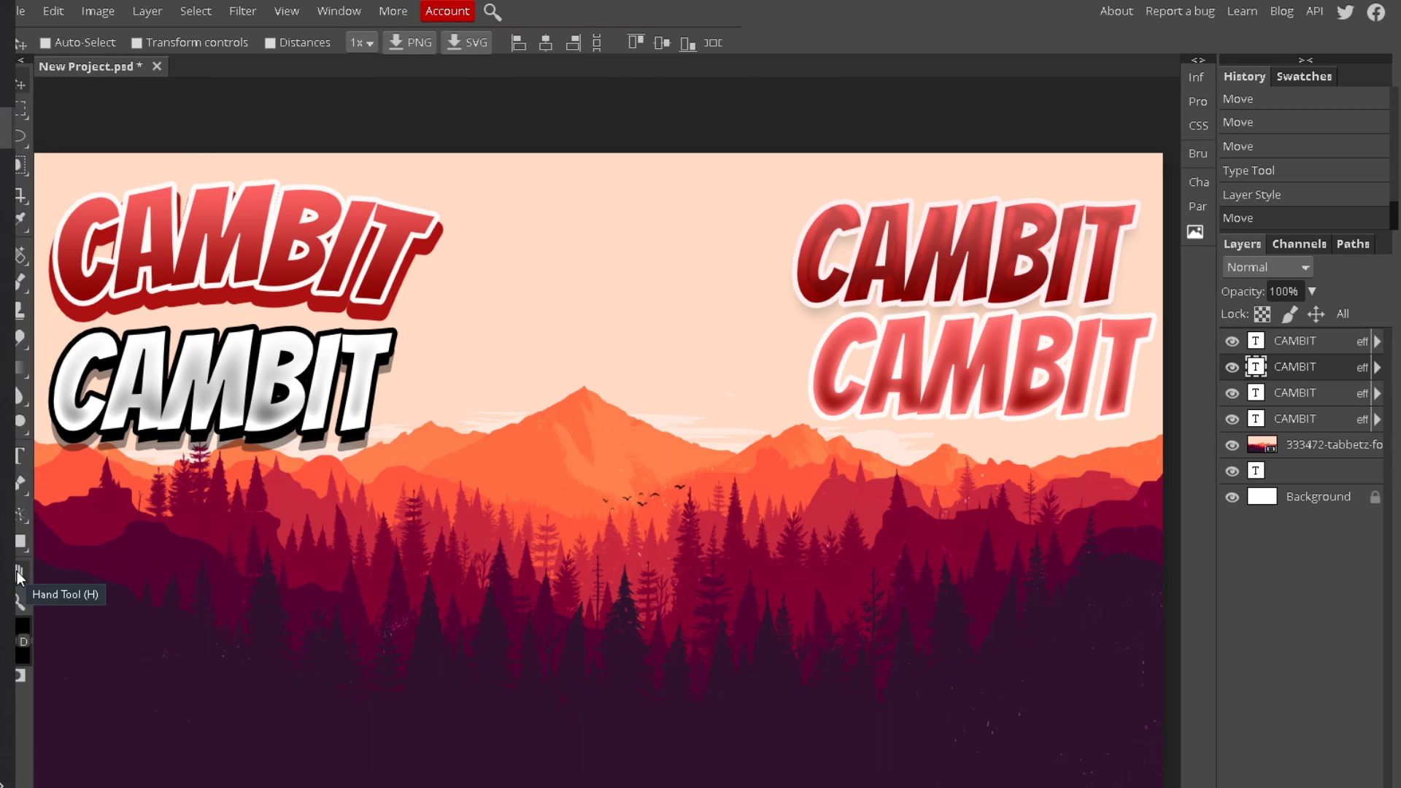
{"action": "key", "text": "super"}
{"action": "key", "text": "Escape"}
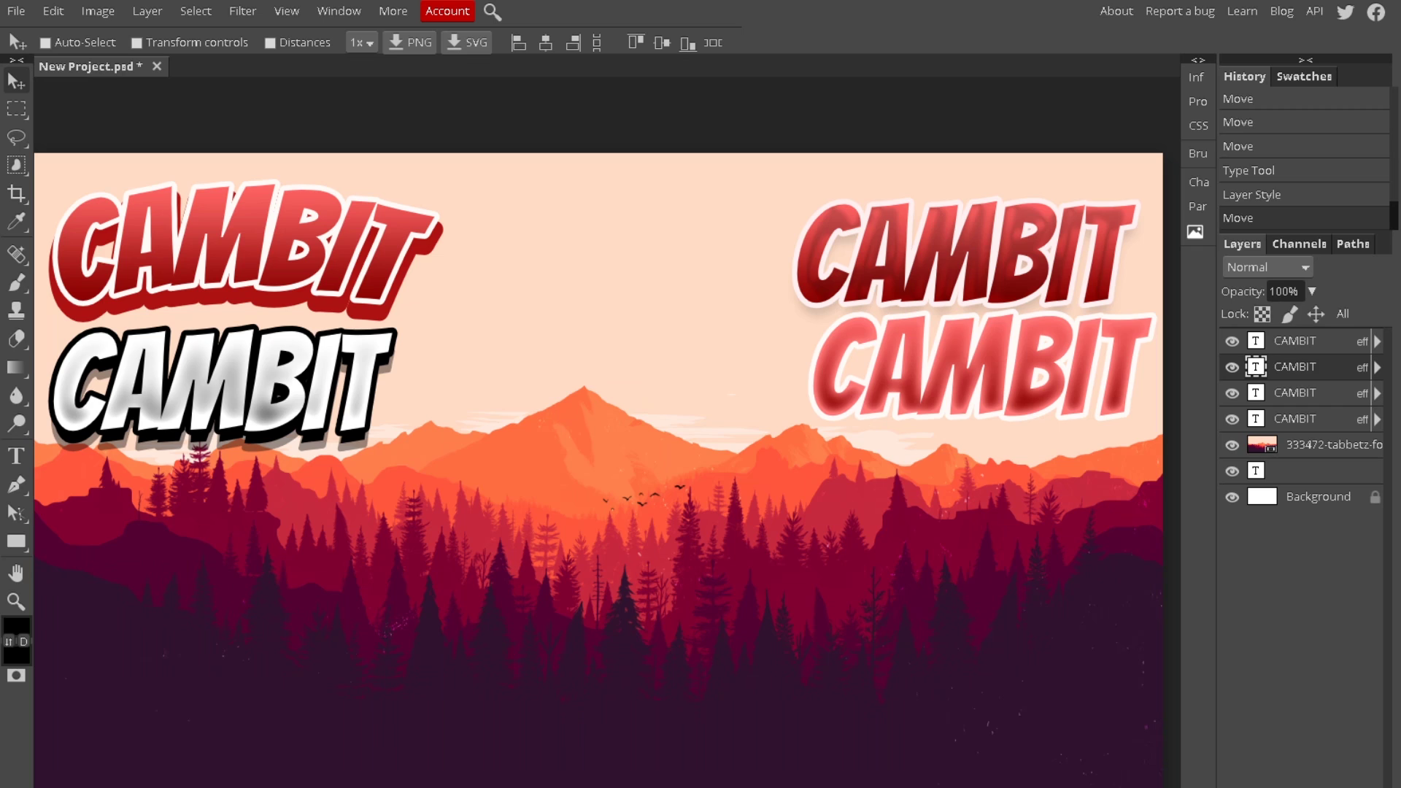